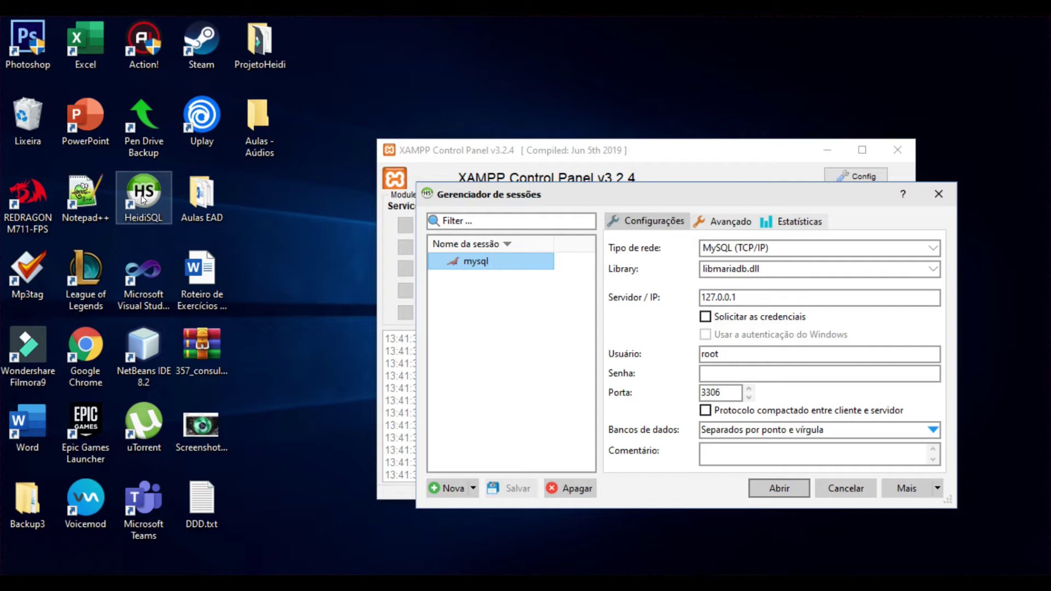
Step: Open the saved mysql session with the MySQL (TCP/IP) network type and maximize the main window
{"action": "left_click_drag", "start_coordinate": [654, 196], "coordinate": [542, 146]}
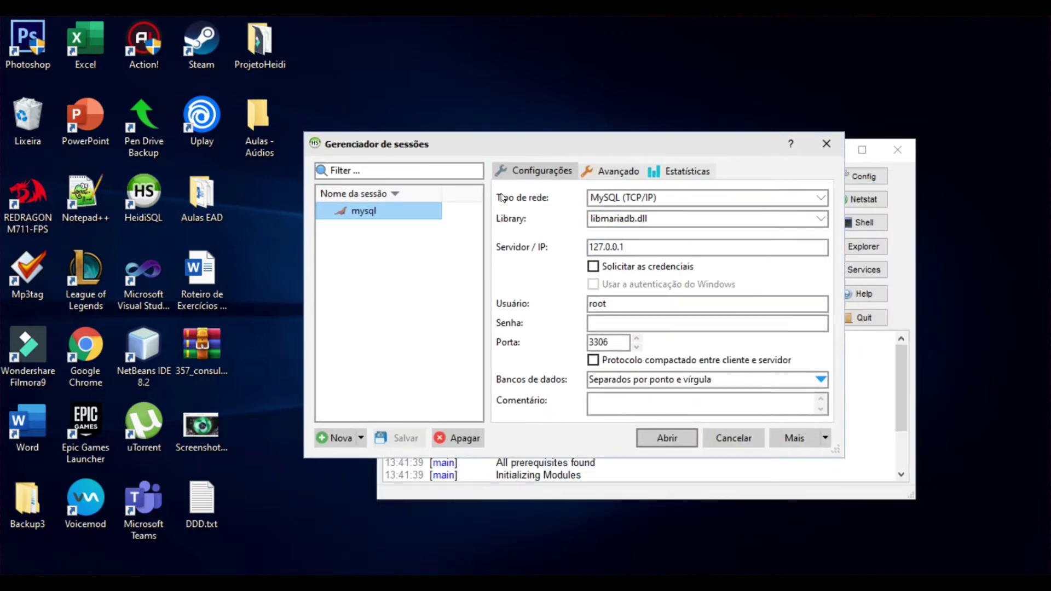
{"action": "left_click", "coordinate": [625, 193]}
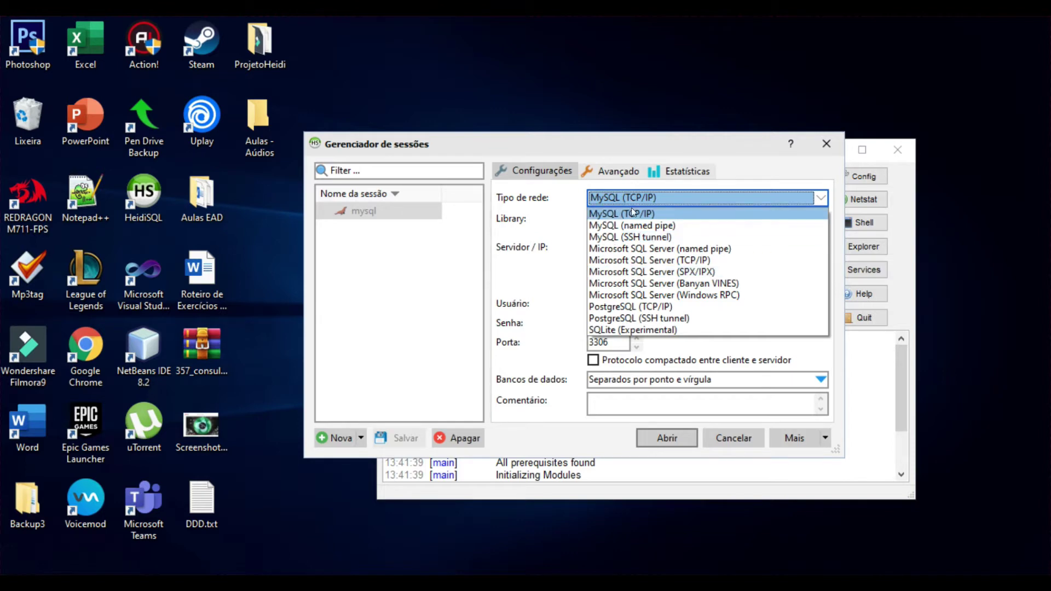
{"action": "left_click", "coordinate": [683, 213]}
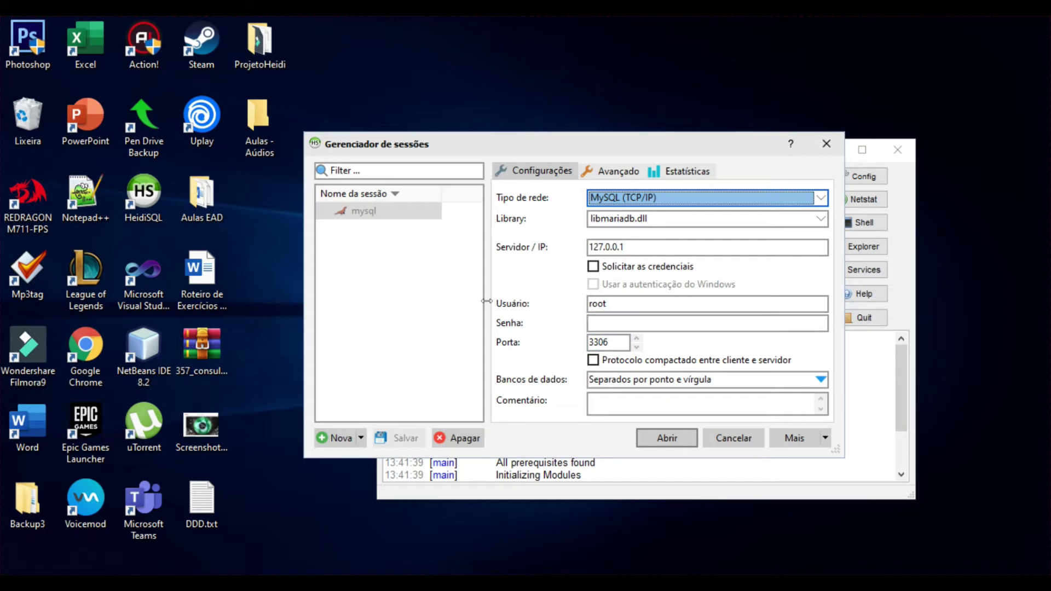
{"action": "left_click", "coordinate": [676, 446]}
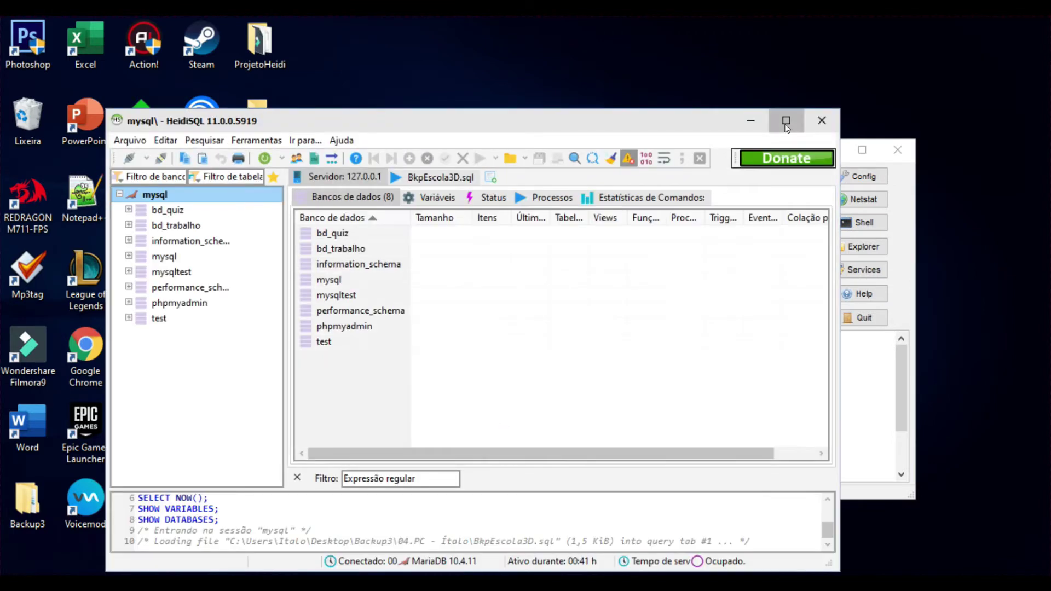
{"action": "left_click", "coordinate": [785, 123]}
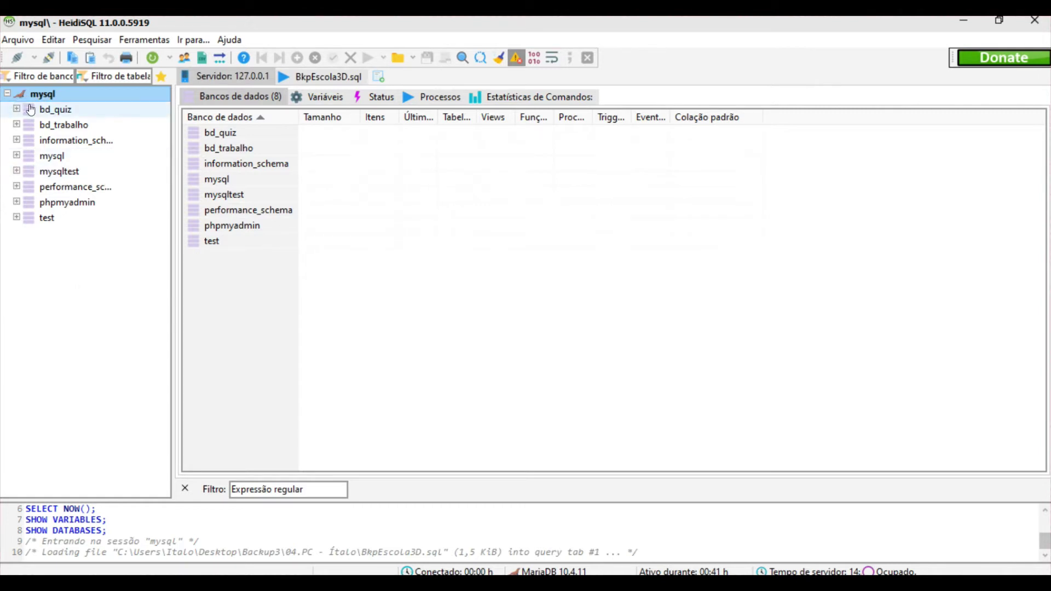
Step: Create a new database named bd_escola on the mysql server
{"action": "right_click", "coordinate": [45, 96]}
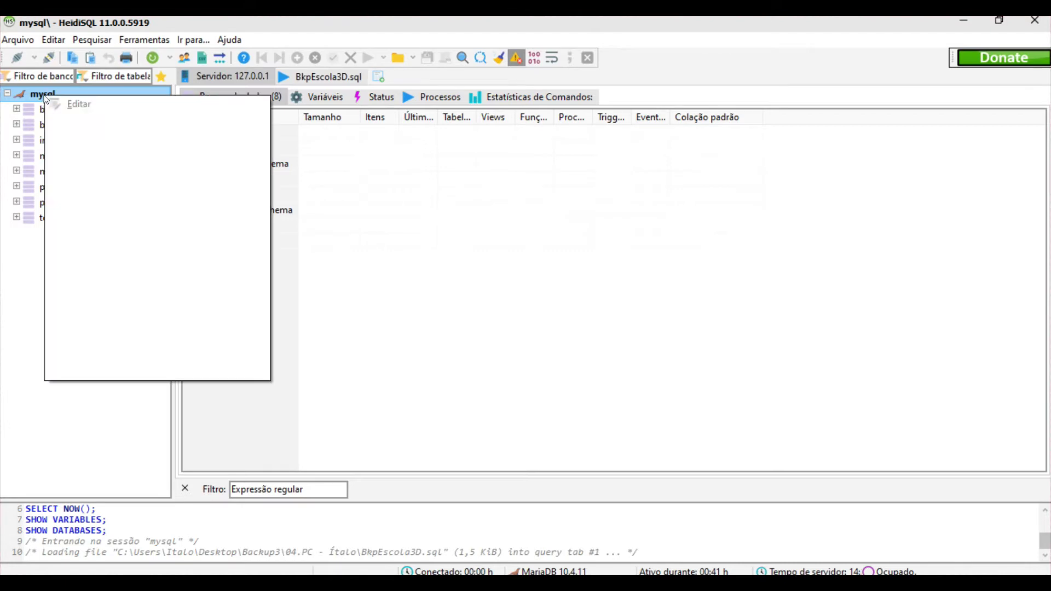
{"action": "mouse_move", "coordinate": [97, 172]}
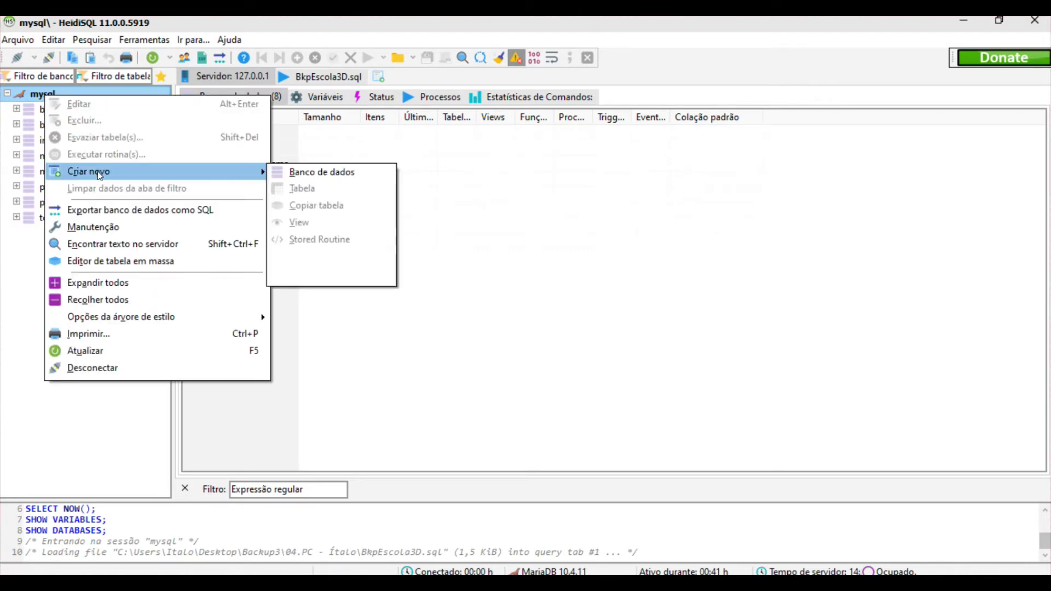
{"action": "left_click", "coordinate": [310, 172]}
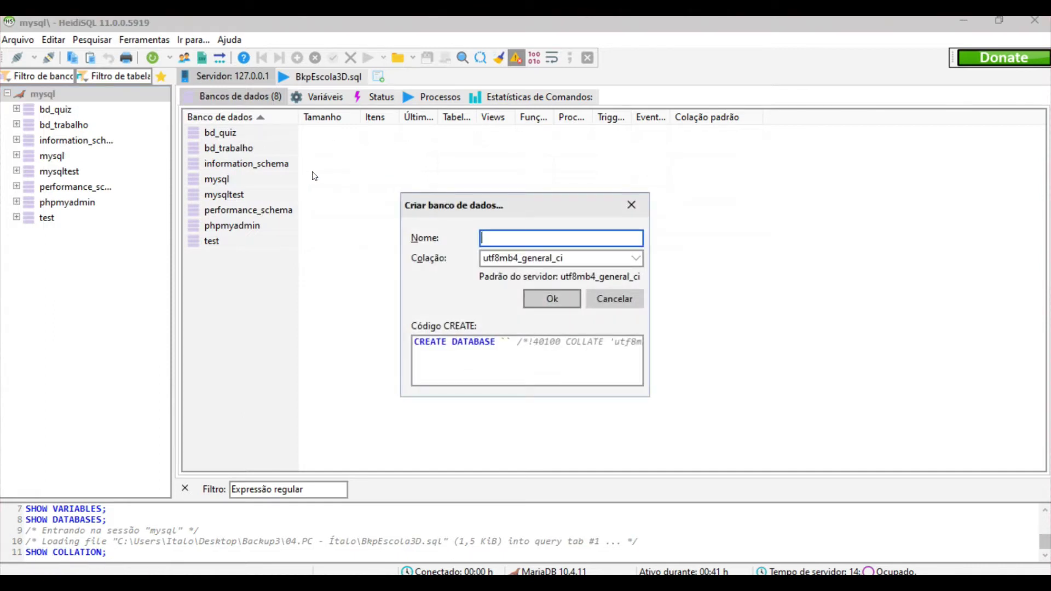
{"action": "type", "text": "bd_"}
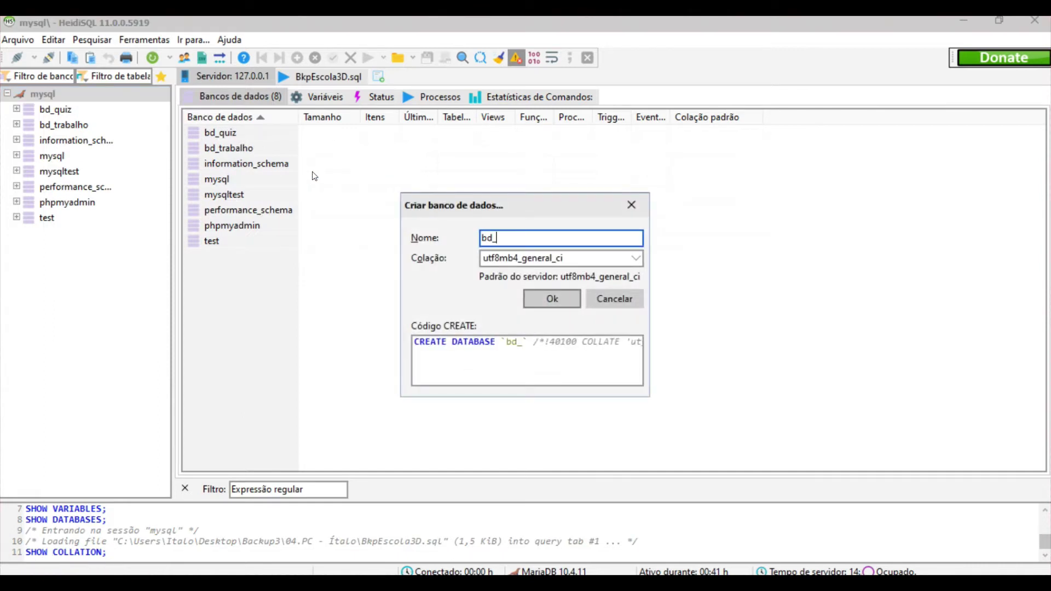
{"action": "type", "text": "escola"}
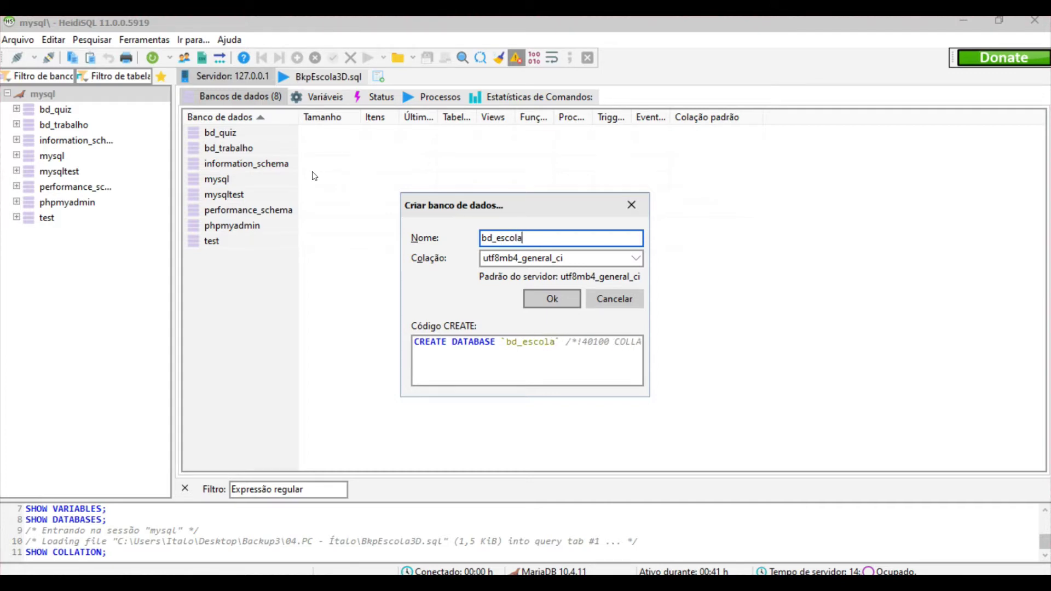
{"action": "left_click", "coordinate": [541, 301]}
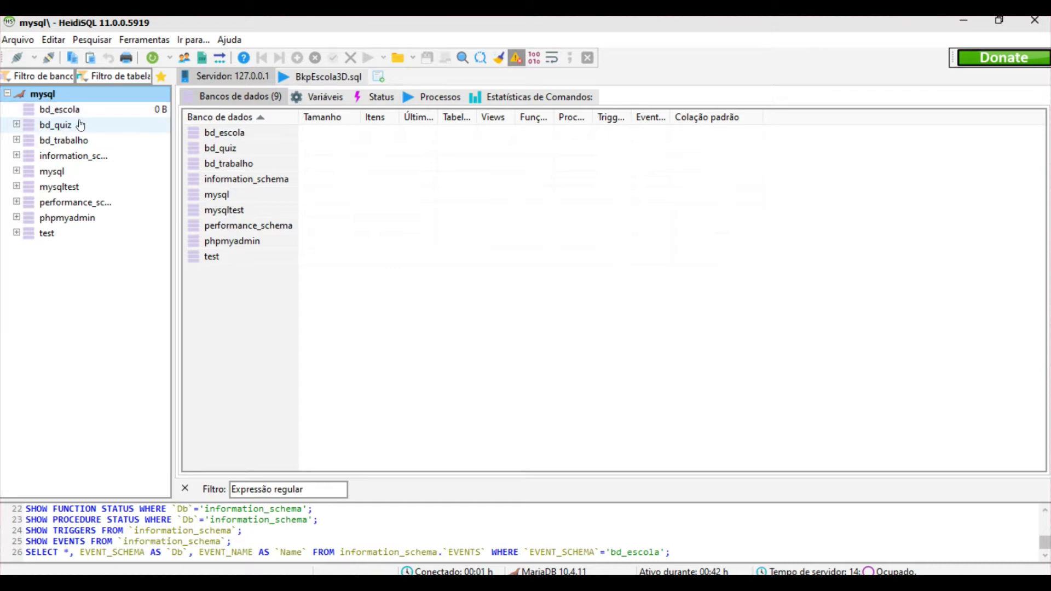
Step: Start a new table in the bd_escola database and name it tab_aluno
{"action": "left_click", "coordinate": [69, 109]}
{"action": "right_click", "coordinate": [69, 109]}
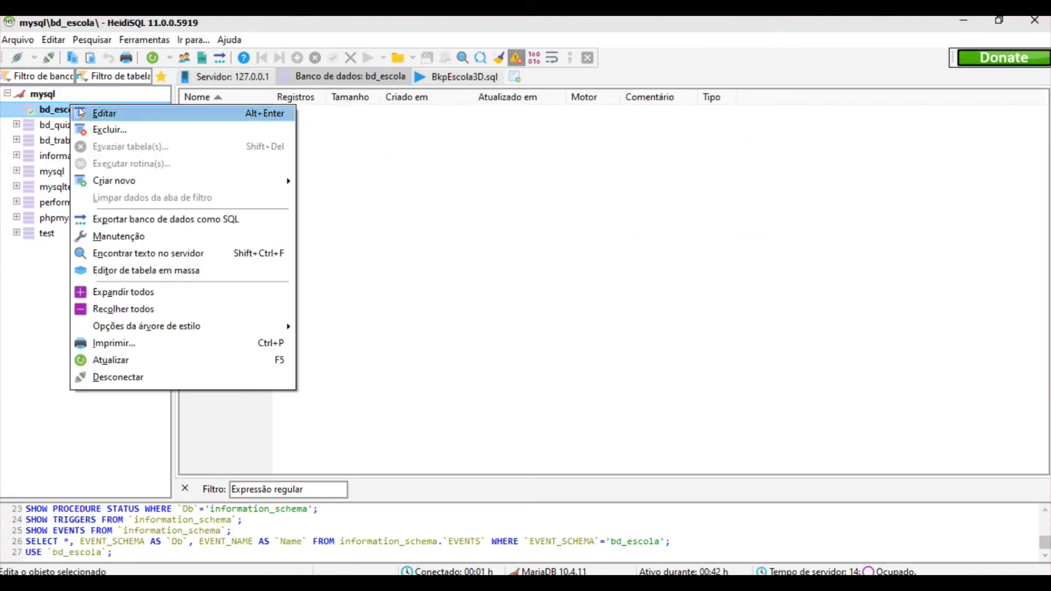
{"action": "mouse_move", "coordinate": [104, 180]}
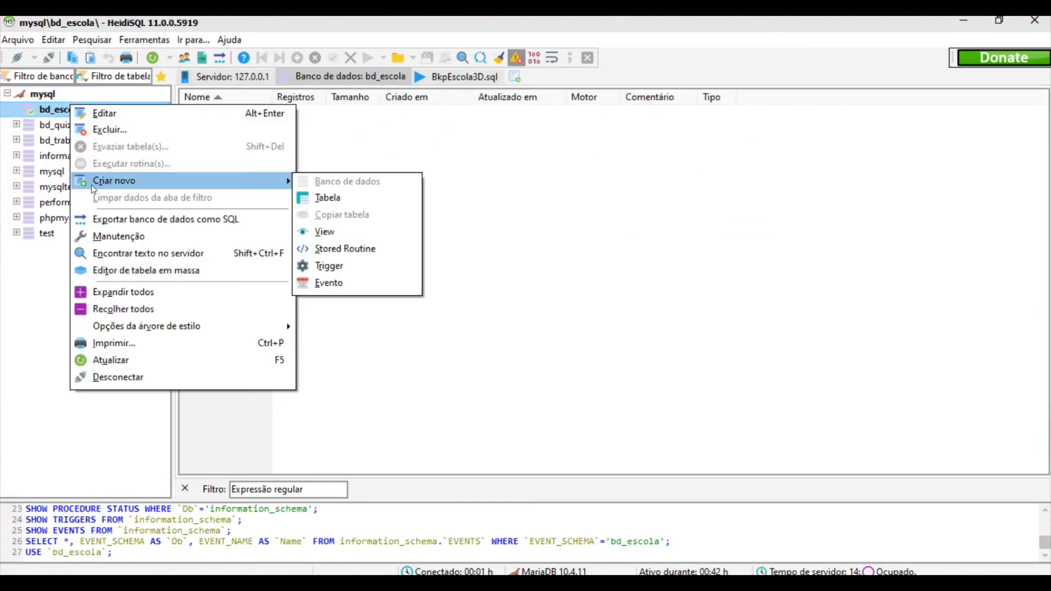
{"action": "left_click", "coordinate": [328, 197]}
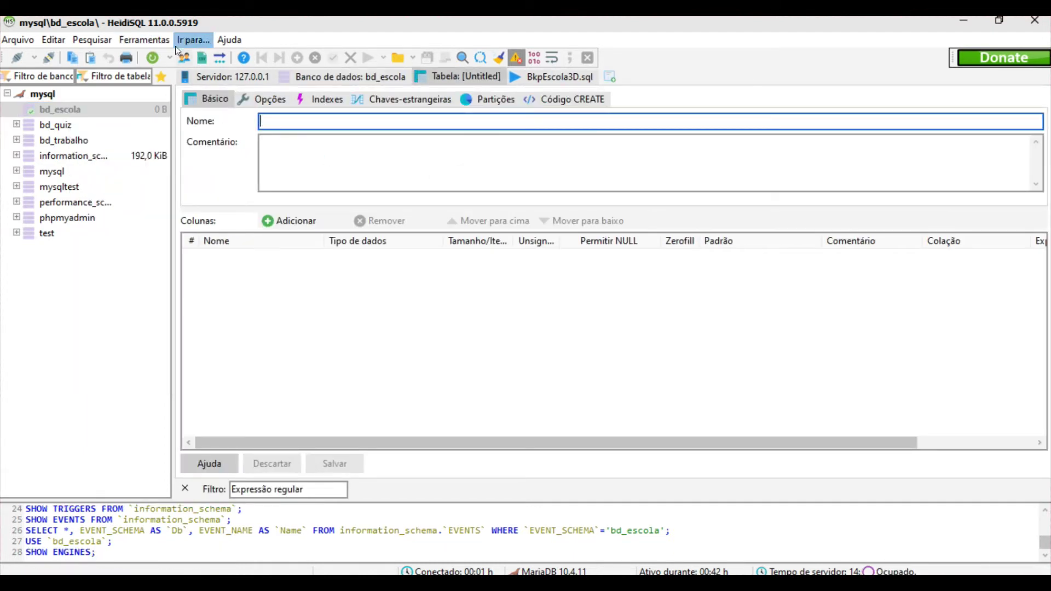
{"action": "type", "text": "tab"}
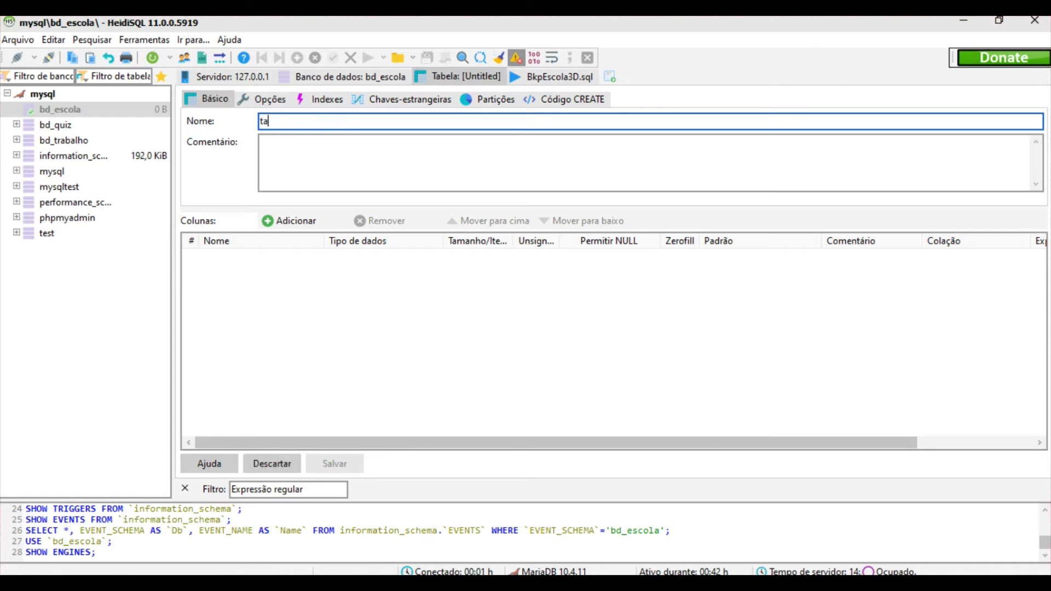
{"action": "type", "text": "_aluno"}
{"action": "left_click", "coordinate": [288, 144]}
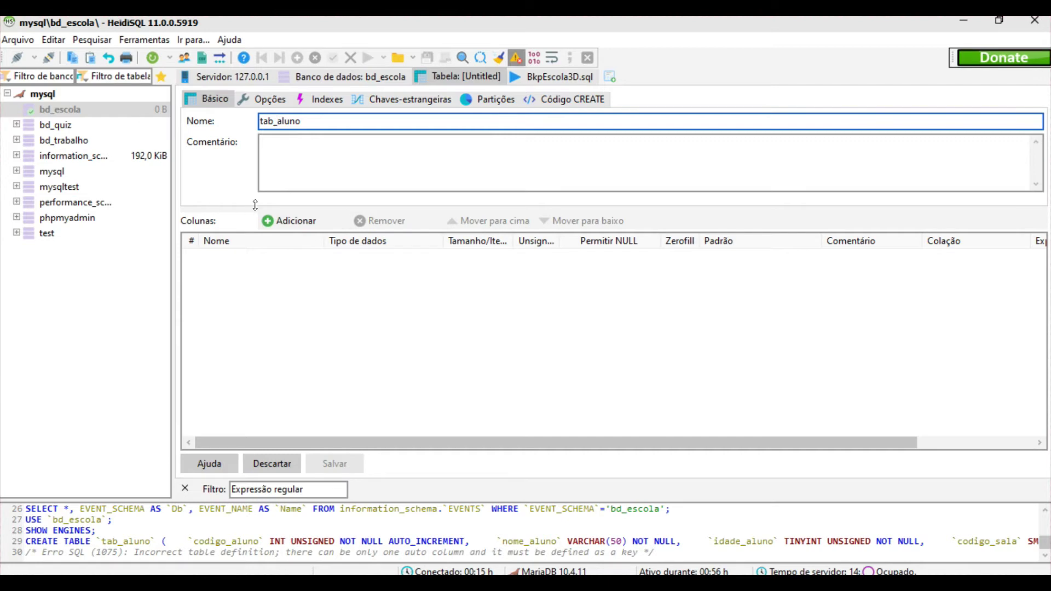
Step: Add the first column to tab_aluno and name it codigo_aluno
{"action": "left_click", "coordinate": [294, 223]}
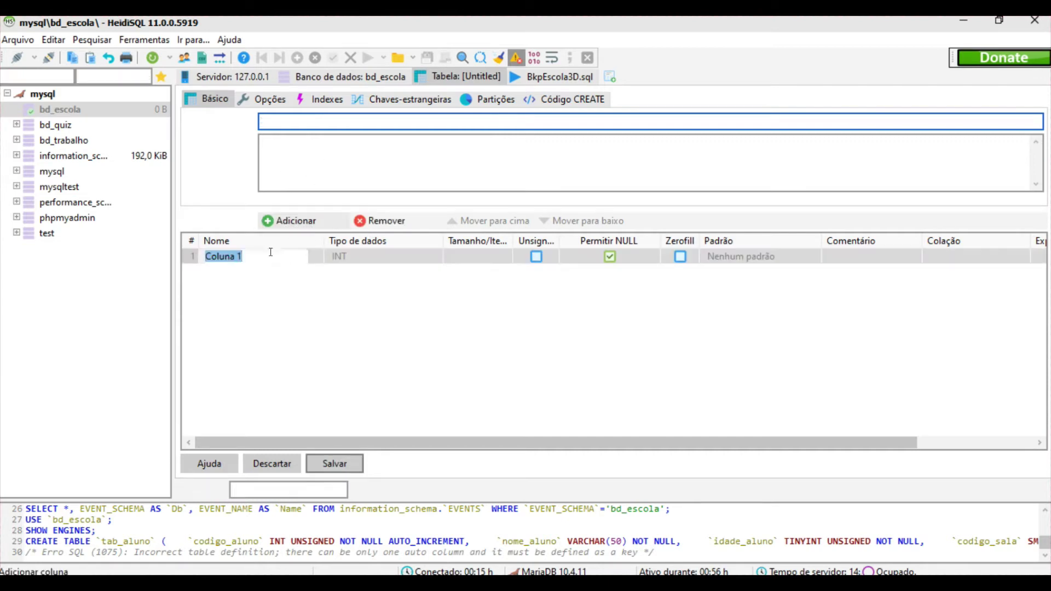
{"action": "left_click", "coordinate": [264, 252]}
{"action": "key", "text": "BackSpace"}
{"action": "key", "text": "BackSpace"}
{"action": "key", "text": "BackSpace"}
{"action": "key", "text": "BackSpace"}
{"action": "key", "text": "BackSpace"}
{"action": "key", "text": "BackSpace"}
{"action": "key", "text": "BackSpace"}
{"action": "key", "text": "BackSpace"}
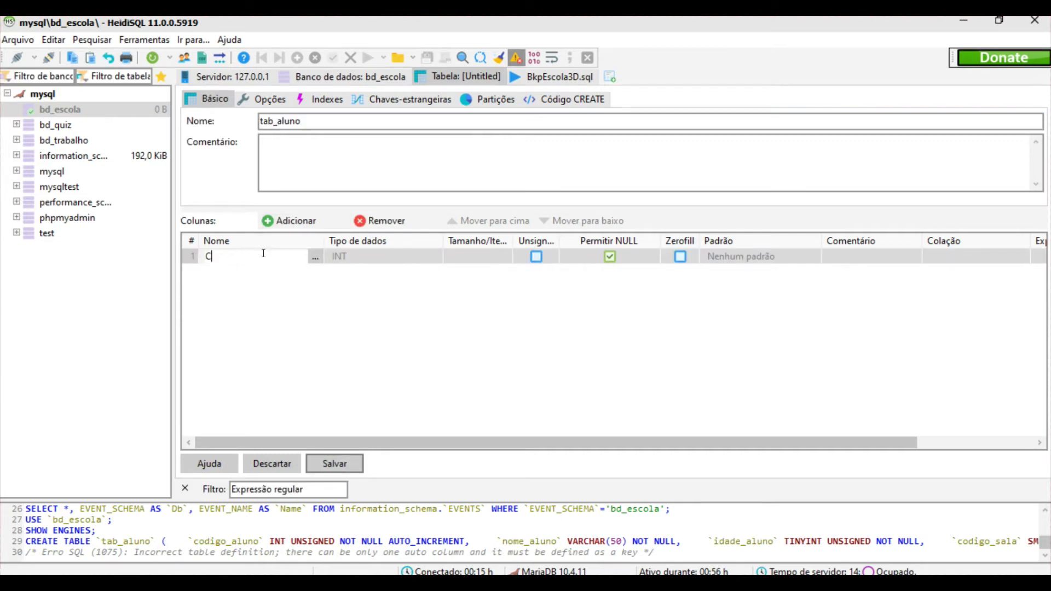
{"action": "type", "text": "codigo+aluno"}
{"action": "key", "text": "BackSpace"}
{"action": "key", "text": "BackSpace"}
{"action": "key", "text": "BackSpace"}
{"action": "key", "text": "BackSpace"}
{"action": "key", "text": "BackSpace"}
{"action": "key", "text": "BackSpace"}
{"action": "type", "text": "-aluno"}
{"action": "key", "text": "BackSpace"}
{"action": "key", "text": "BackSpace"}
{"action": "key", "text": "BackSpace"}
{"action": "key", "text": "BackSpace"}
{"action": "key", "text": "BackSpace"}
{"action": "key", "text": "BackSpace"}
{"action": "type", "text": "_aluno"}
Step: Keep codigo_aluno as INT, make it unsigned, disallow NULL and set its default to AUTO_INCREMENT
{"action": "left_click", "coordinate": [362, 257]}
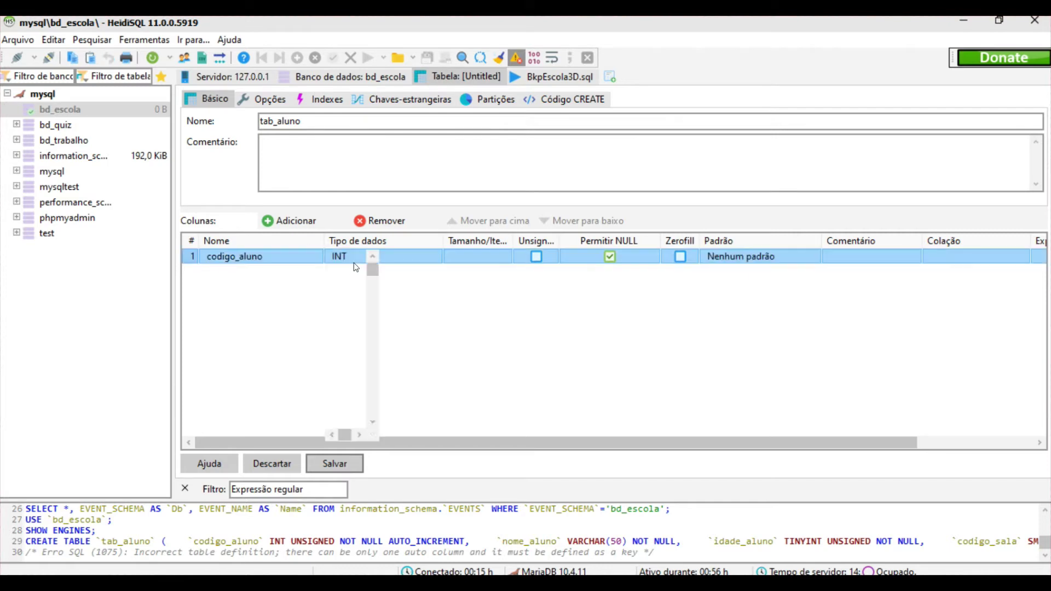
{"action": "left_click", "coordinate": [483, 256]}
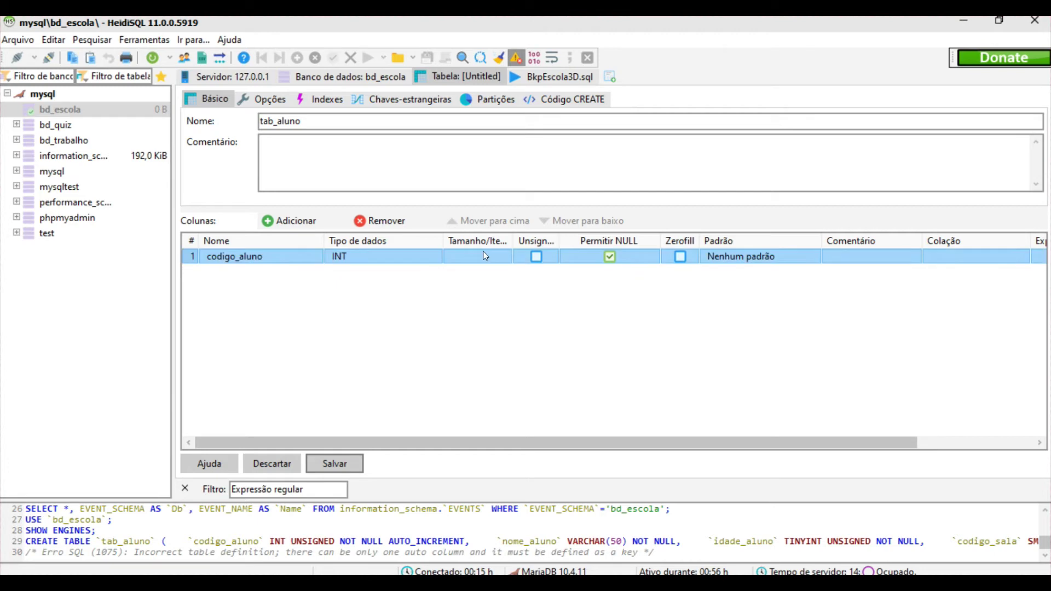
{"action": "left_click", "coordinate": [537, 257]}
{"action": "left_click", "coordinate": [607, 257]}
{"action": "left_click", "coordinate": [748, 258]}
{"action": "left_click", "coordinate": [666, 291]}
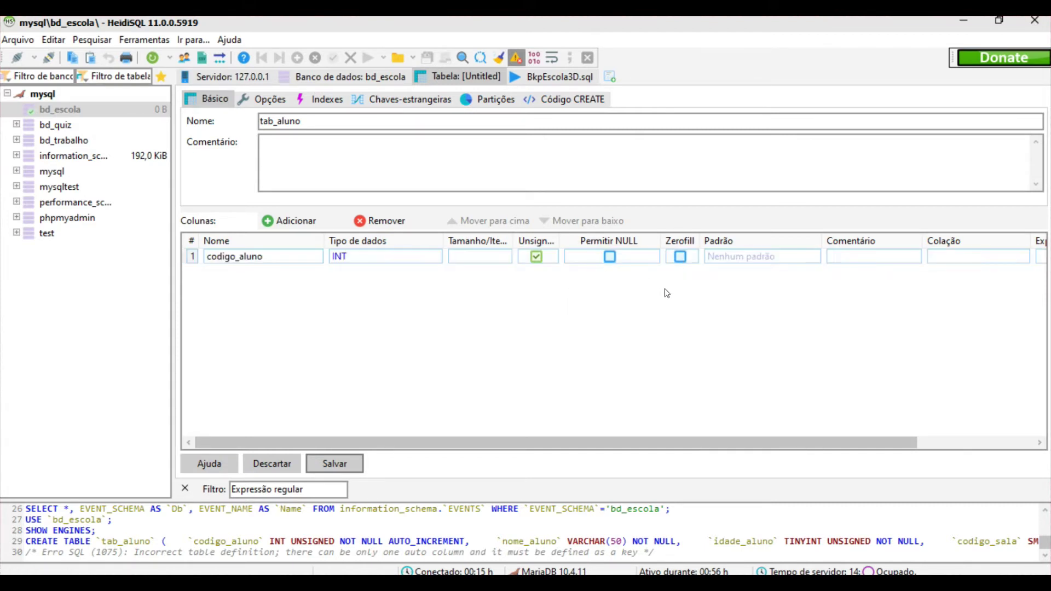
{"action": "left_click", "coordinate": [704, 258]}
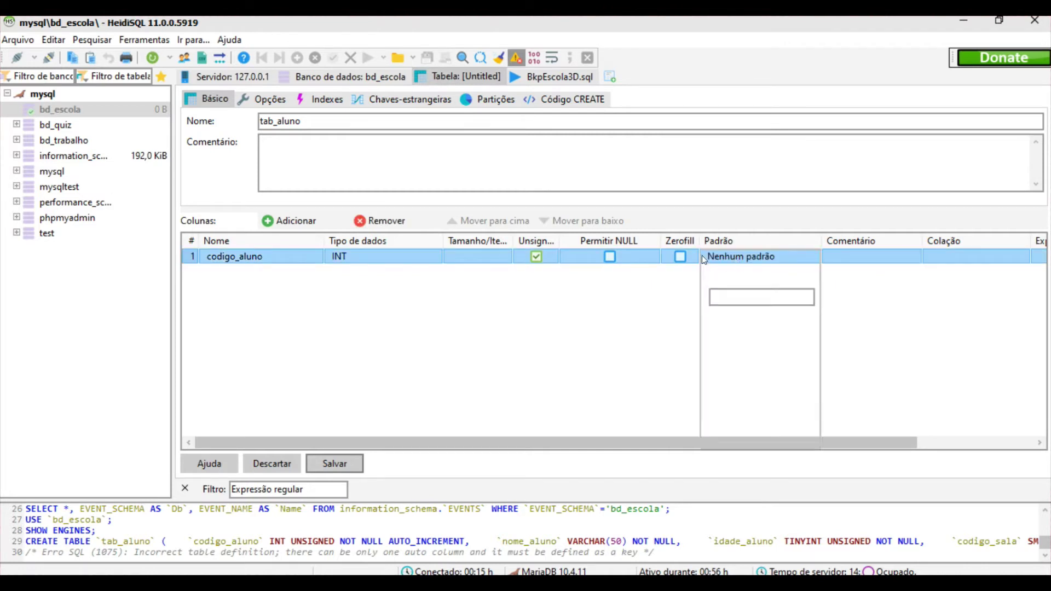
{"action": "left_click", "coordinate": [712, 412]}
{"action": "left_click", "coordinate": [732, 432]}
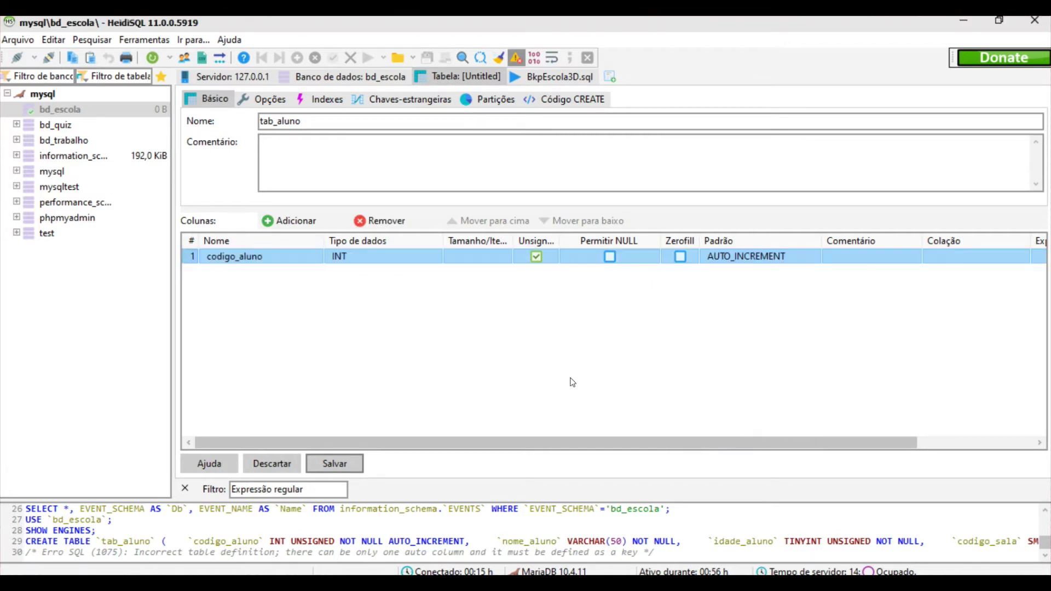
Step: Add a second column named nome_aluno with the VARCHAR data type
{"action": "left_click", "coordinate": [277, 221]}
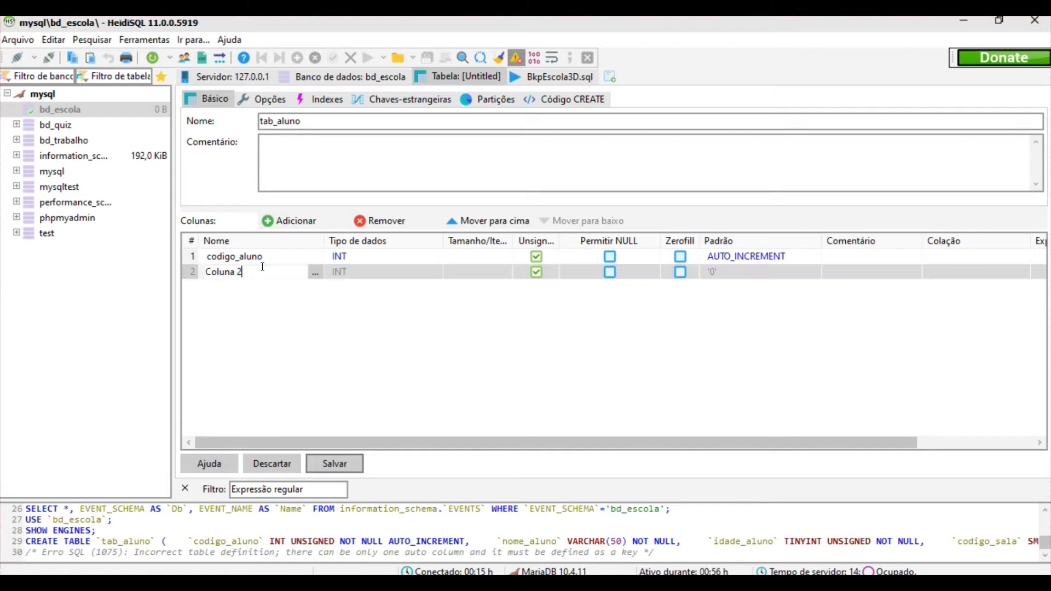
{"action": "key", "text": "BackSpace"}
{"action": "key", "text": "BackSpace"}
{"action": "key", "text": "BackSpace"}
{"action": "key", "text": "BackSpace"}
{"action": "key", "text": "BackSpace"}
{"action": "key", "text": "BackSpace"}
{"action": "key", "text": "BackSpace"}
{"action": "type", "text": "nome_aluno"}
{"action": "left_click", "coordinate": [358, 278]}
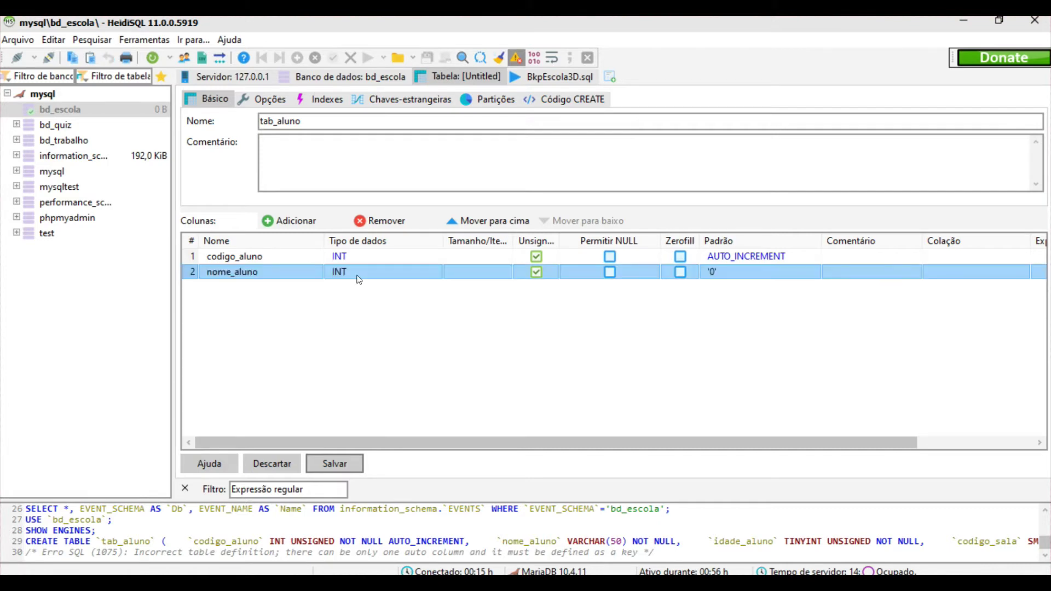
{"action": "left_click", "coordinate": [358, 277]}
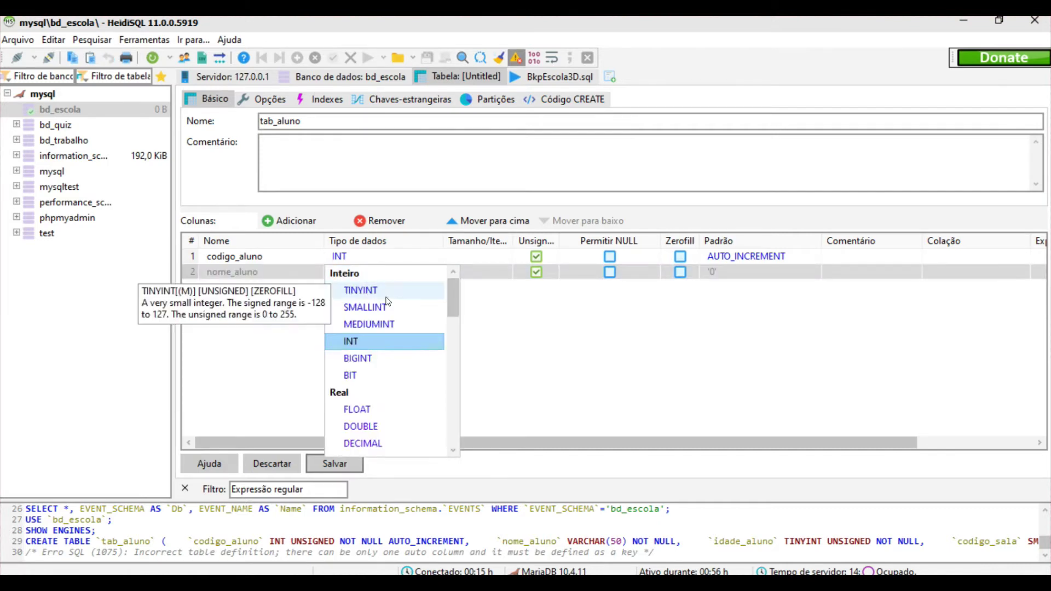
{"action": "scroll", "coordinate": [394, 306], "scroll_direction": "down", "scroll_amount": 2}
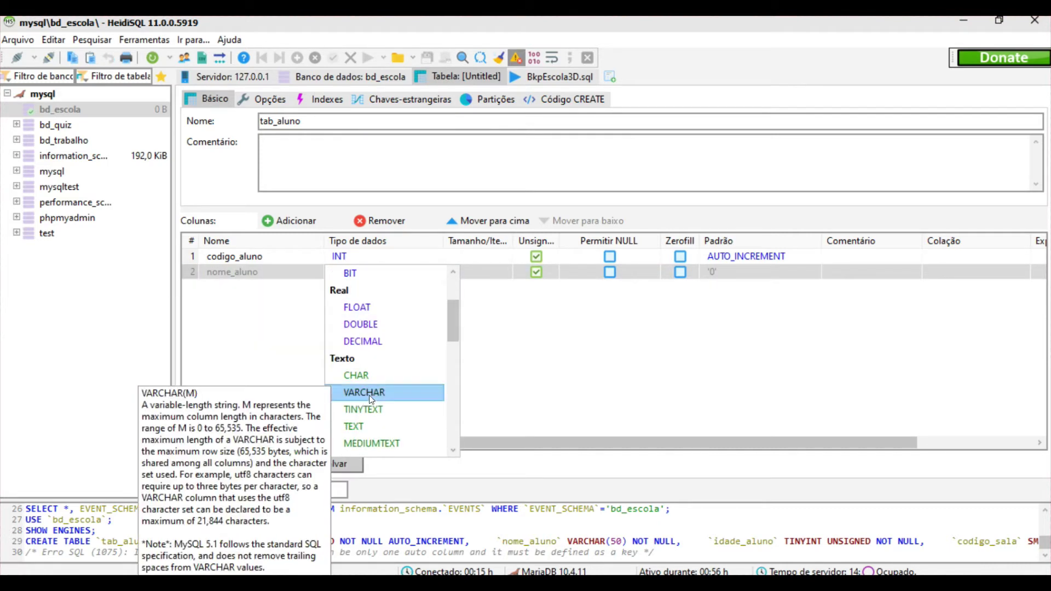
{"action": "left_click", "coordinate": [393, 387]}
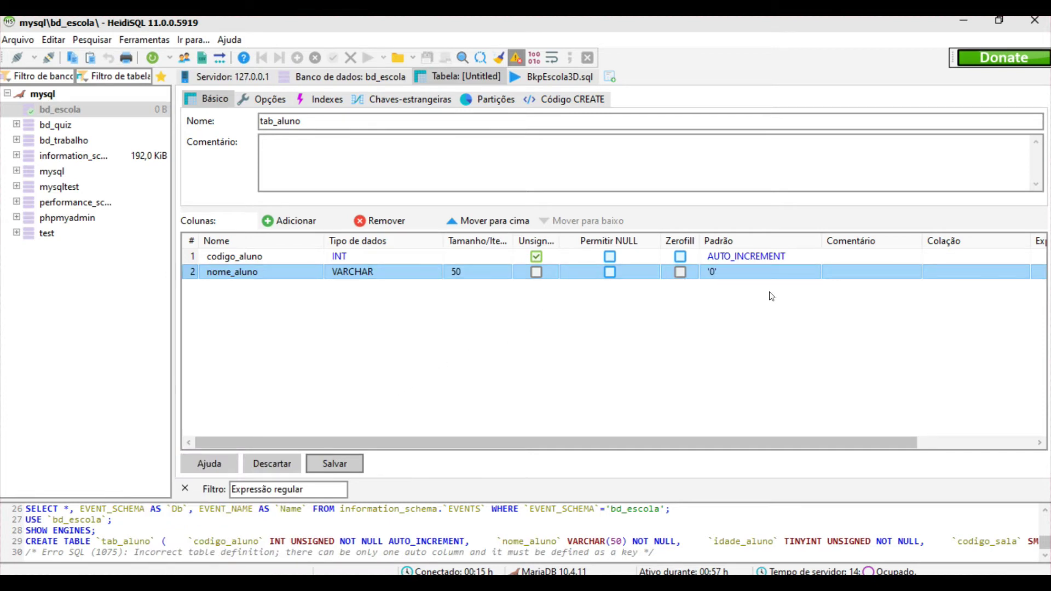
Step: Add a third column named idade_aluno with the TINYINT data type and make it unsigned
{"action": "left_click", "coordinate": [279, 221]}
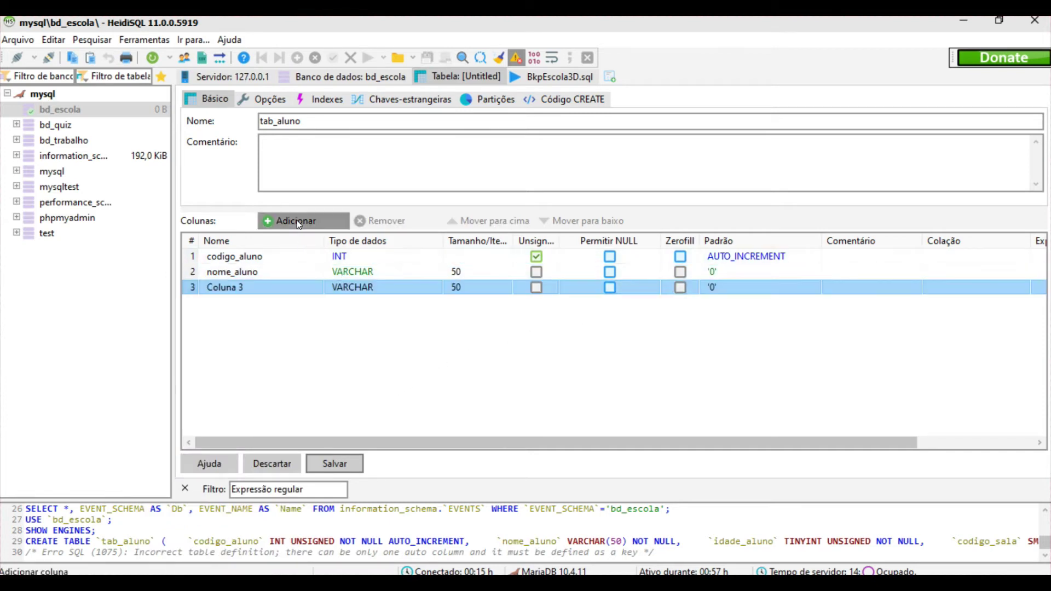
{"action": "type", "text": "idad"}
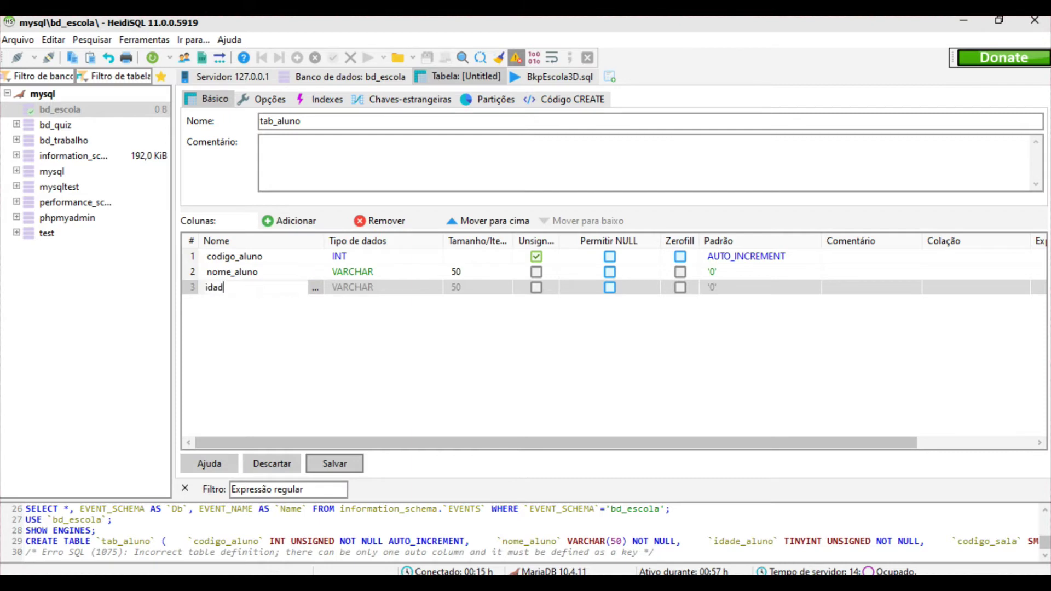
{"action": "type", "text": "e_aluno"}
{"action": "left_click", "coordinate": [367, 287]}
{"action": "left_click", "coordinate": [365, 288]}
{"action": "left_click", "coordinate": [365, 288]}
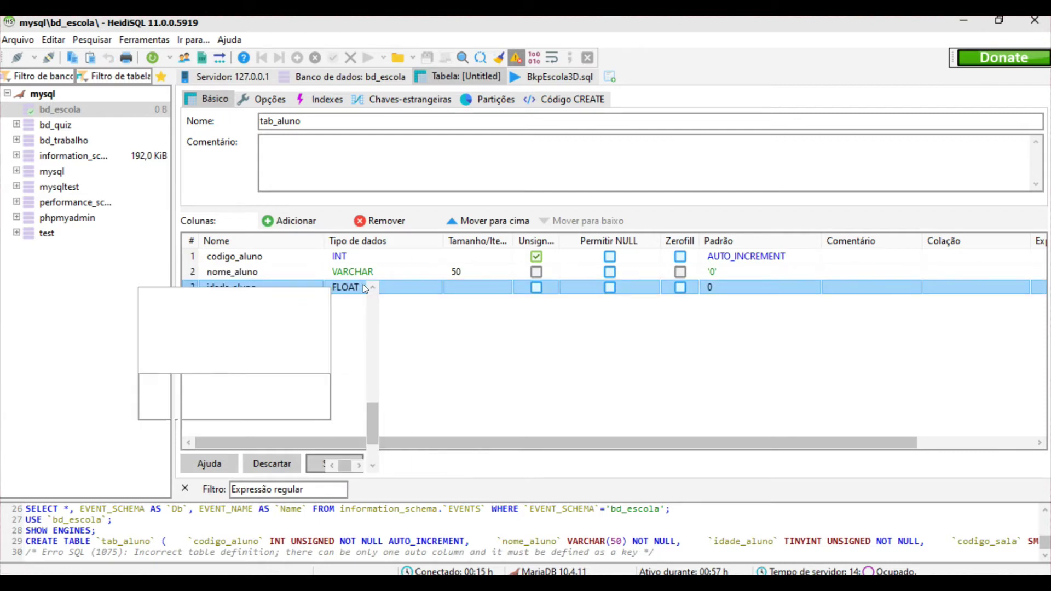
{"action": "scroll", "coordinate": [383, 315], "scroll_direction": "up", "scroll_amount": 2}
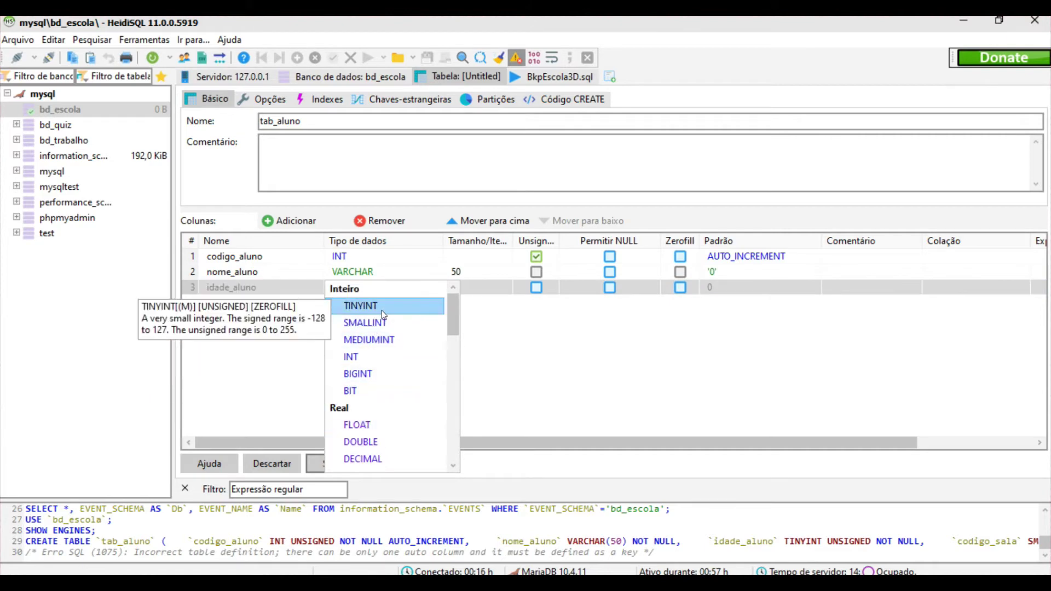
{"action": "left_click", "coordinate": [382, 310]}
{"action": "left_click", "coordinate": [536, 287]}
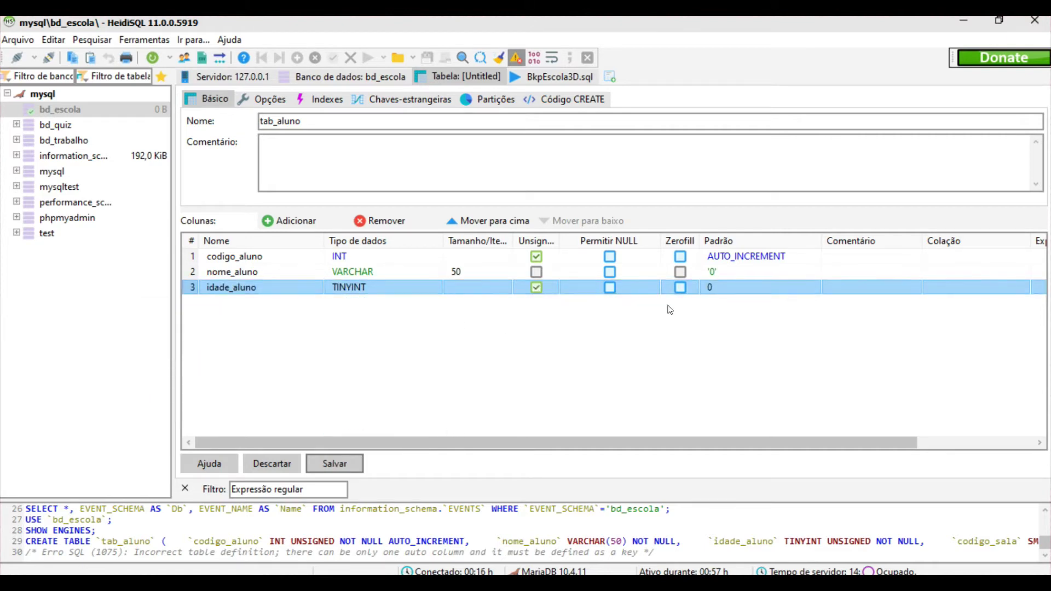
Step: Add a fourth column named codigo_sala to the table
{"action": "left_click", "coordinate": [296, 218]}
{"action": "type", "text": "codigo"}
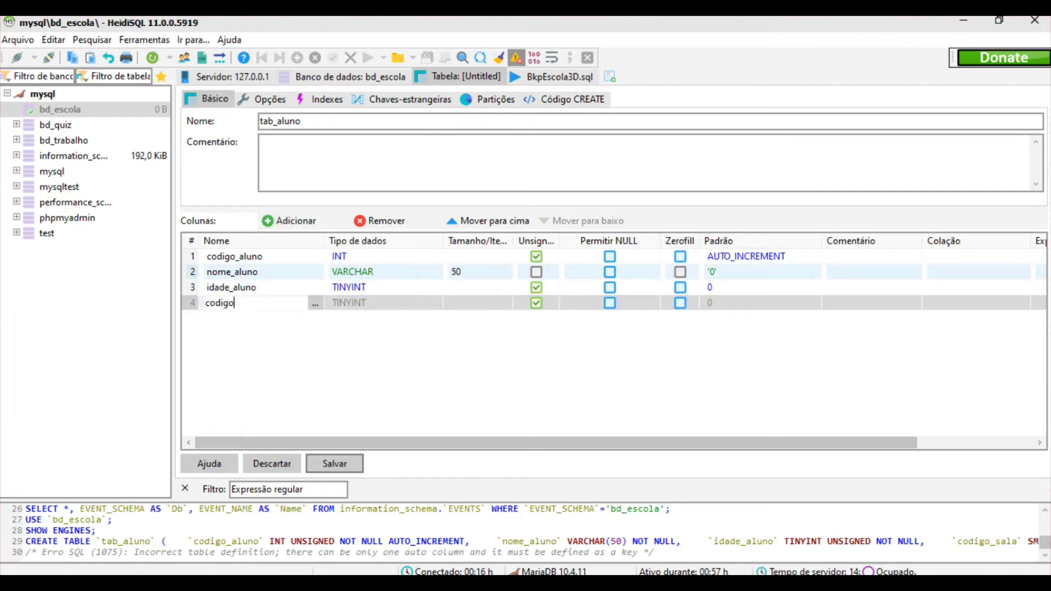
{"action": "type", "text": "_sala"}
{"action": "left_click", "coordinate": [252, 315]}
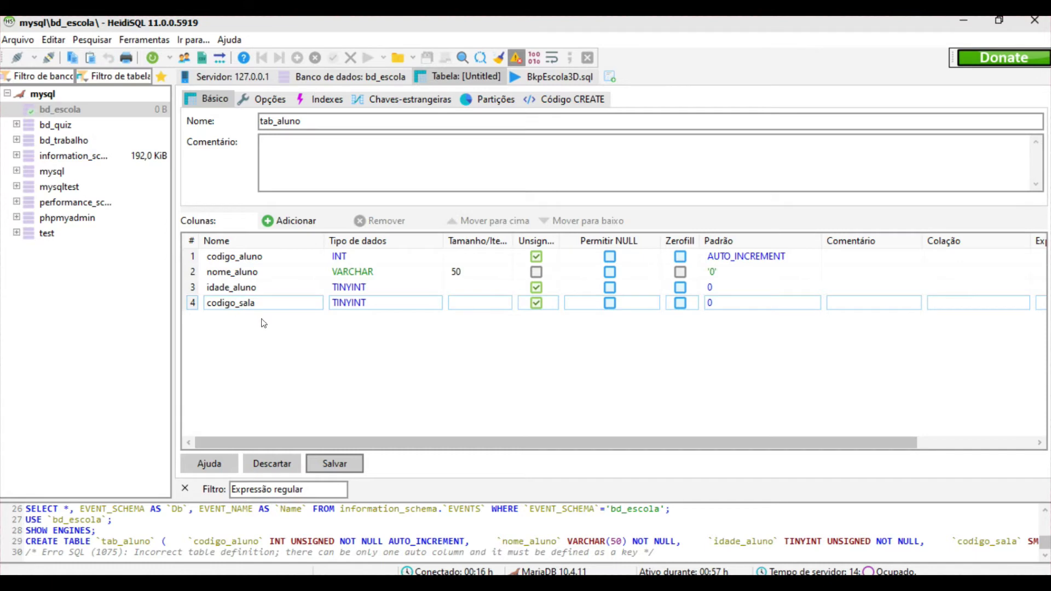
Step: Keep TINYINT as the data type of the codigo_sala column
{"action": "left_click", "coordinate": [281, 309]}
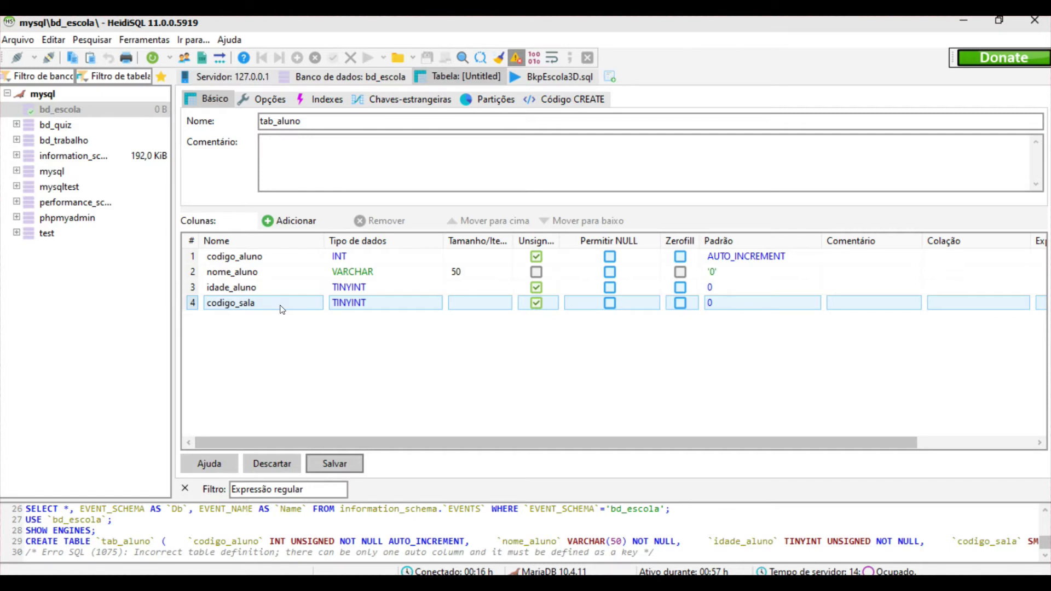
{"action": "left_click", "coordinate": [384, 304]}
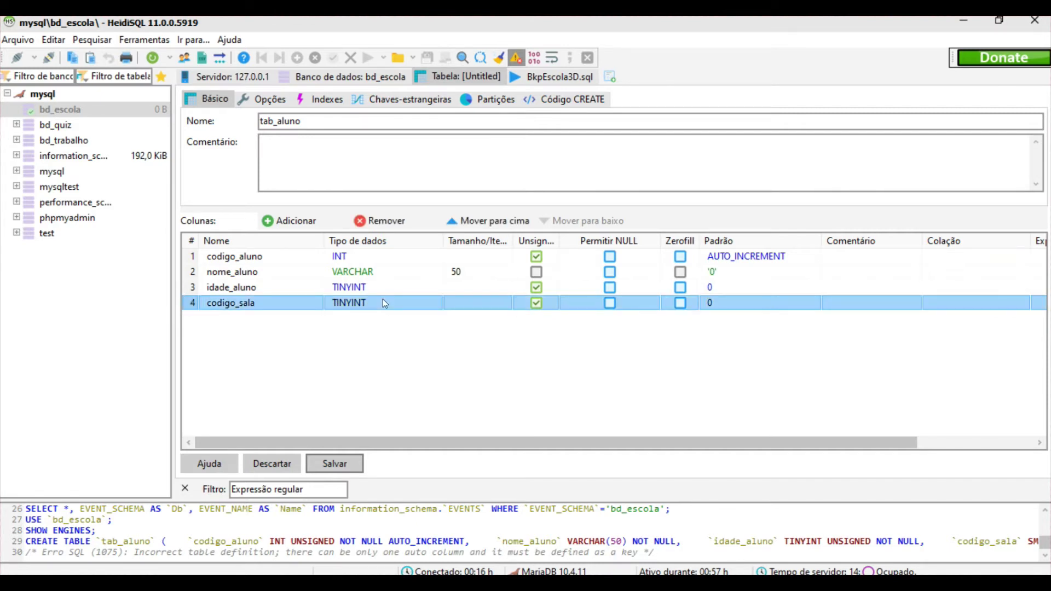
{"action": "left_click", "coordinate": [379, 307]}
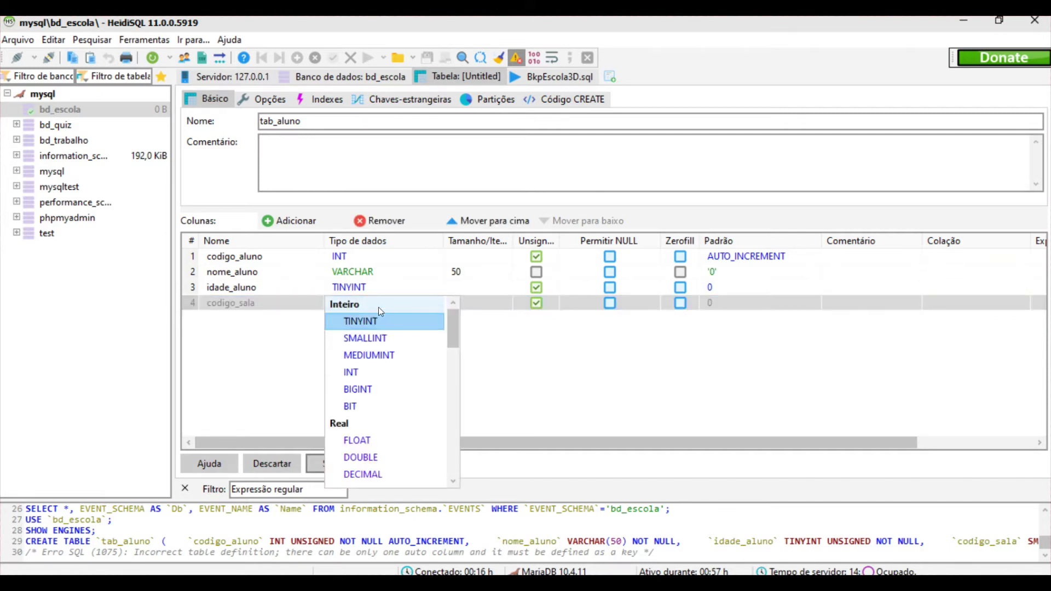
{"action": "left_click", "coordinate": [354, 326]}
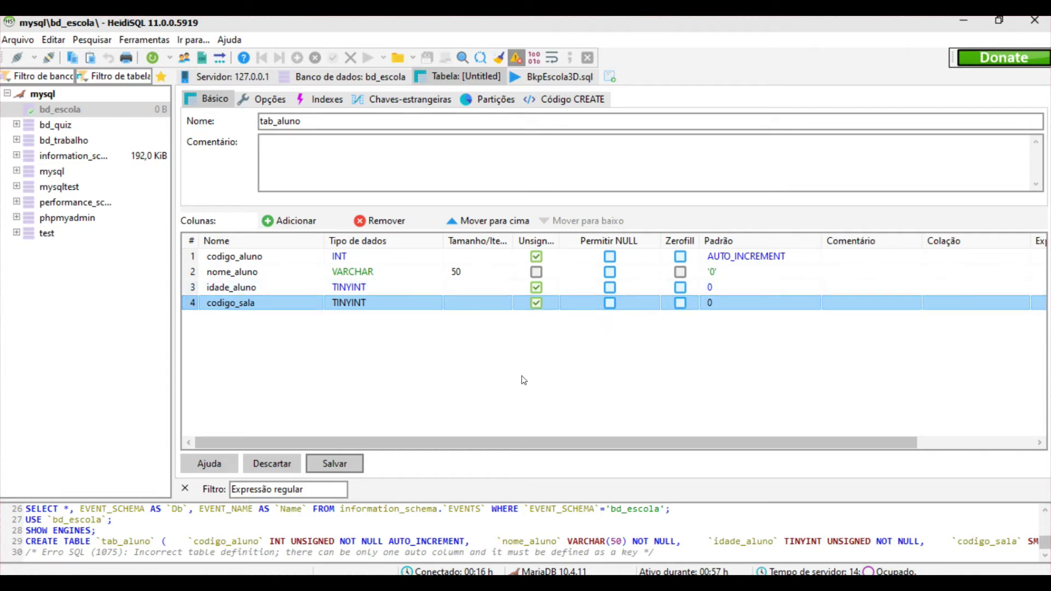
{"action": "left_click", "coordinate": [368, 350]}
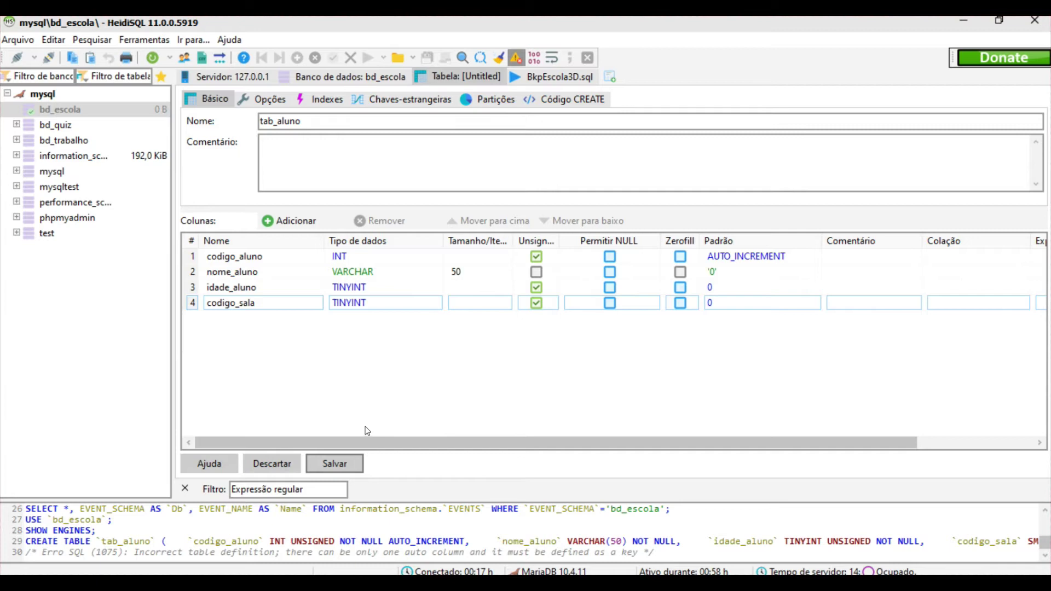
Step: Create a PRIMARY index on the codigo_aluno column and save the tab_aluno table
{"action": "double_click", "coordinate": [282, 259]}
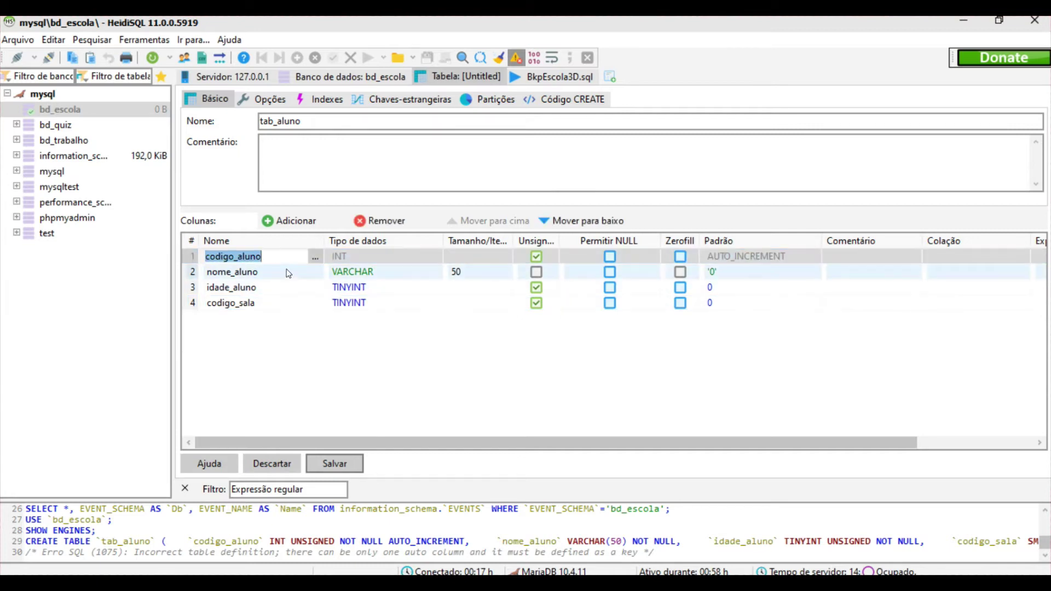
{"action": "left_click", "coordinate": [277, 259]}
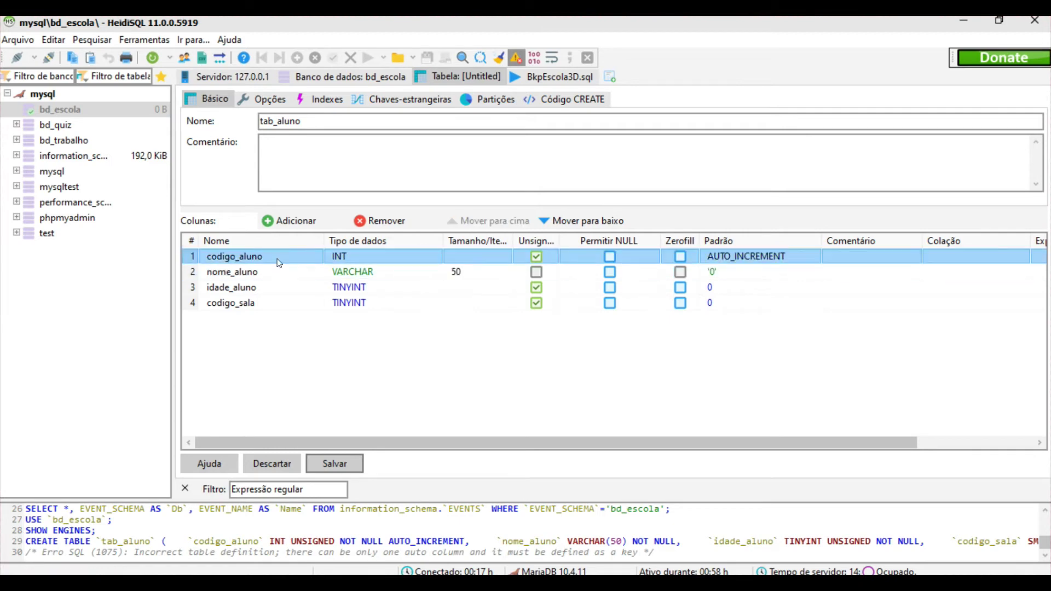
{"action": "right_click", "coordinate": [276, 259]}
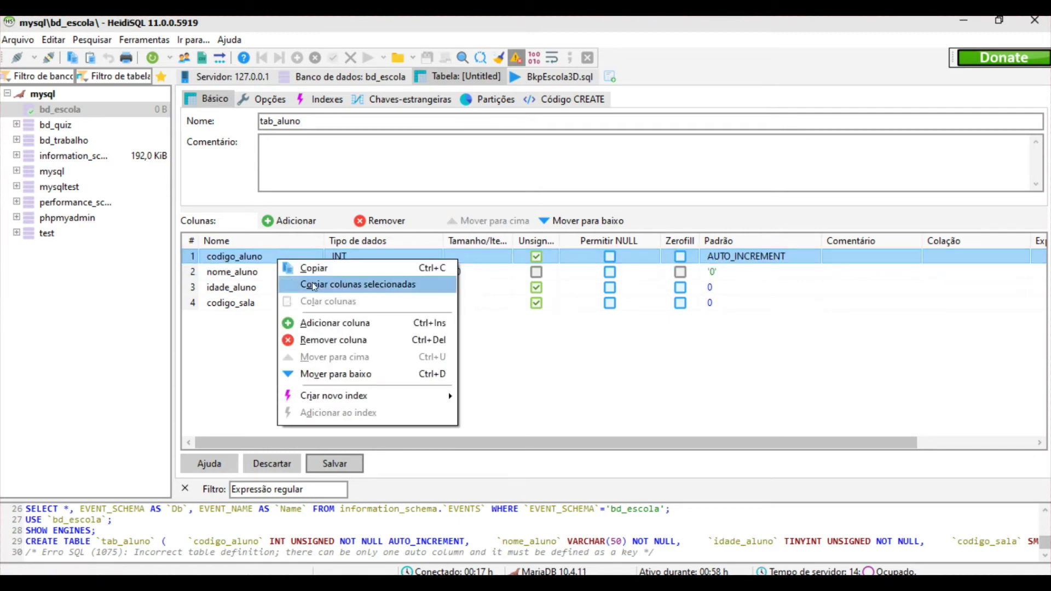
{"action": "mouse_move", "coordinate": [400, 404]}
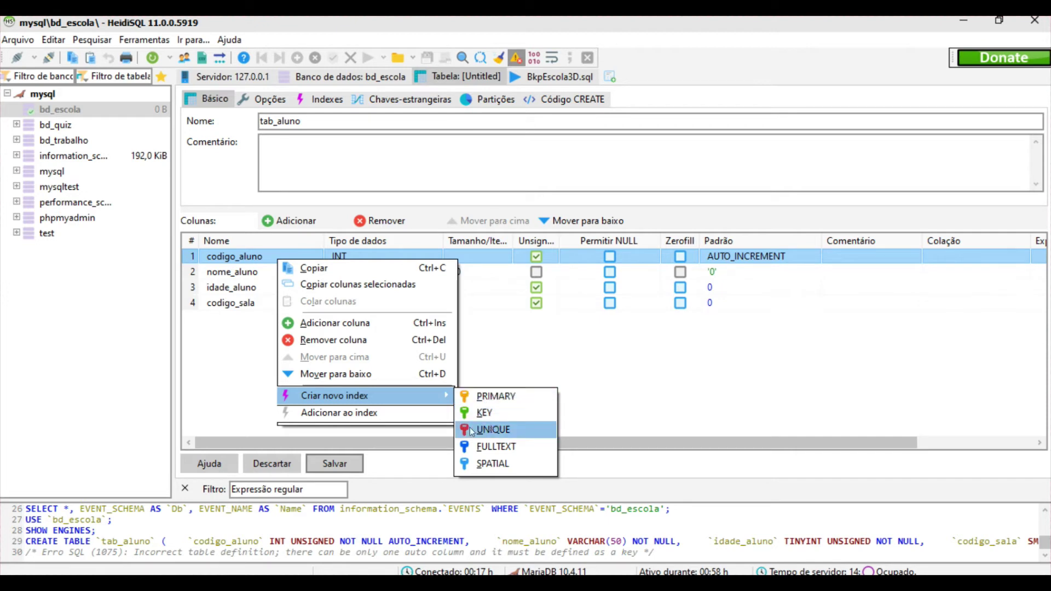
{"action": "left_click", "coordinate": [503, 400]}
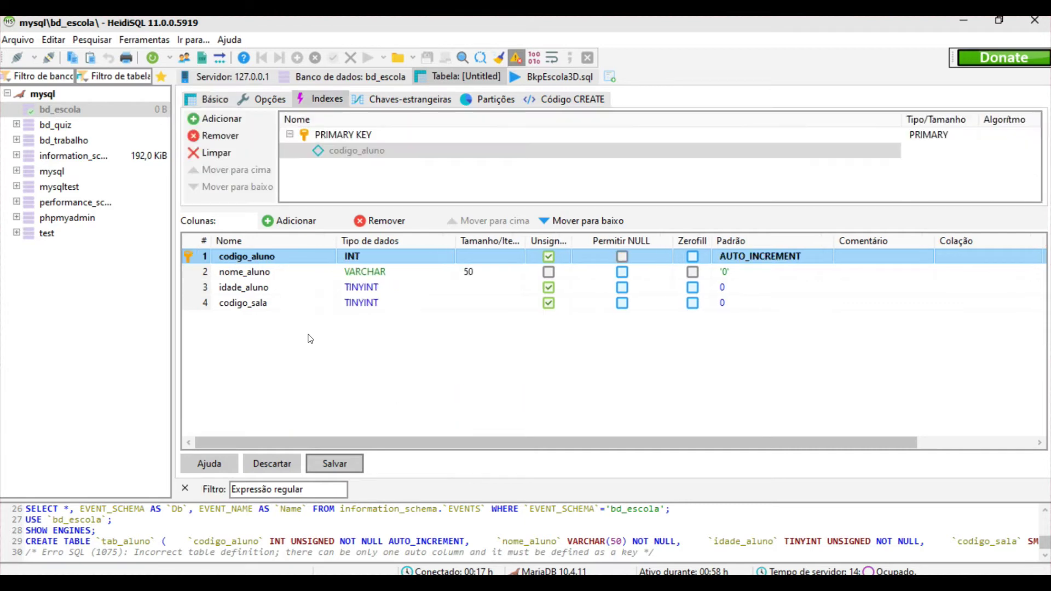
{"action": "left_click", "coordinate": [390, 347]}
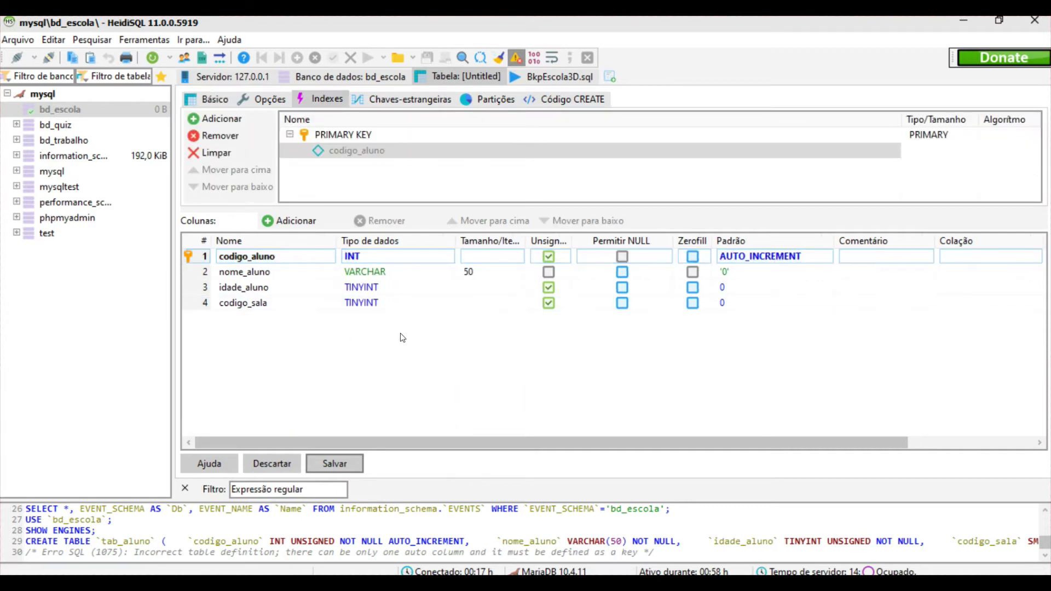
{"action": "left_click", "coordinate": [346, 469]}
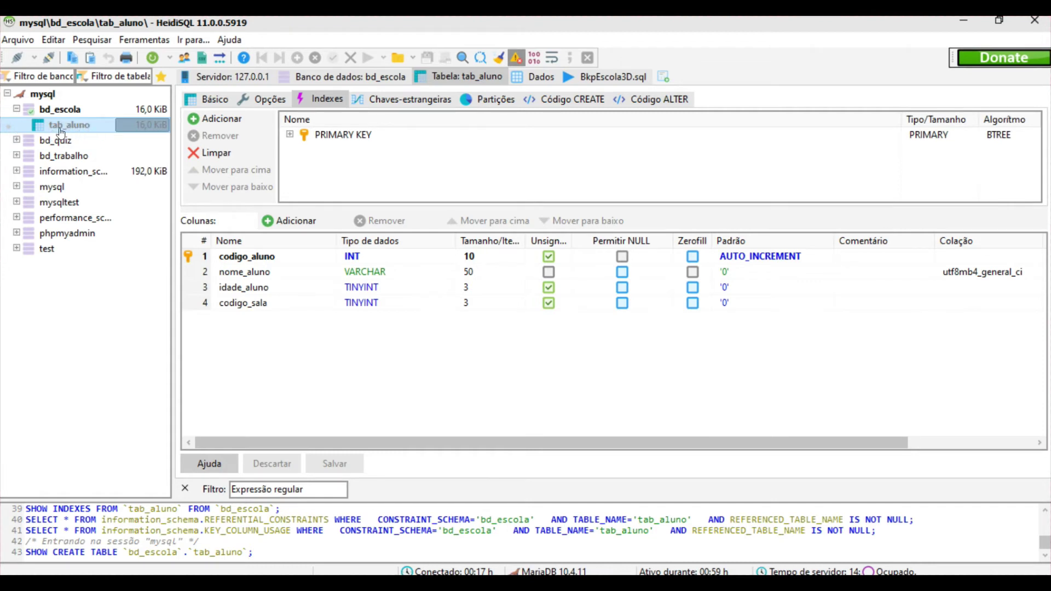
{"action": "left_click_drag", "start_coordinate": [391, 322], "coordinate": [277, 312]}
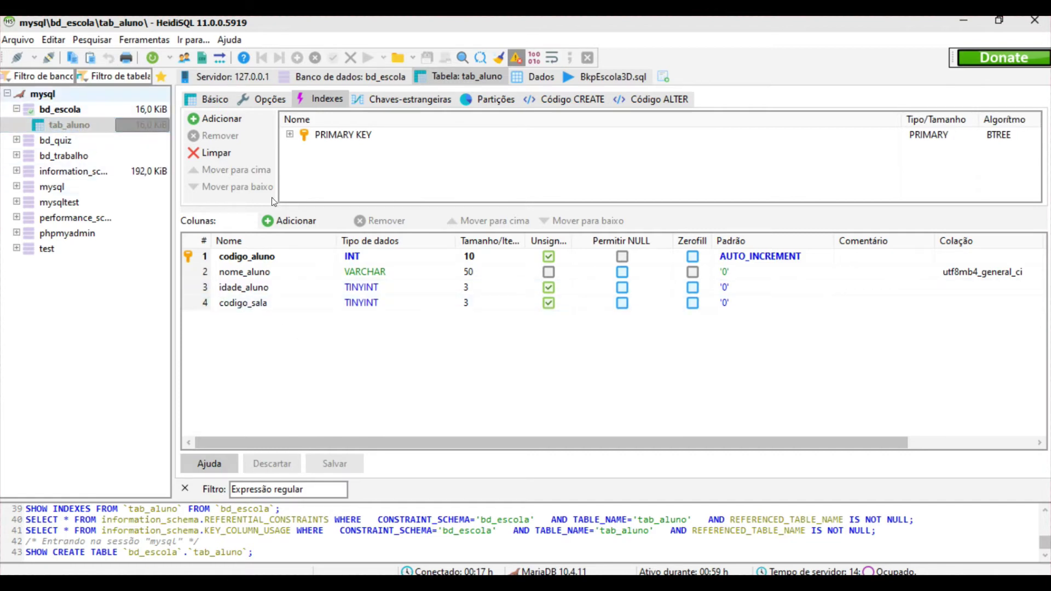
{"action": "left_click_drag", "start_coordinate": [314, 377], "coordinate": [310, 359]}
Step: Create a new table in the bd_escola database and name it tab_salas
{"action": "left_click", "coordinate": [60, 109]}
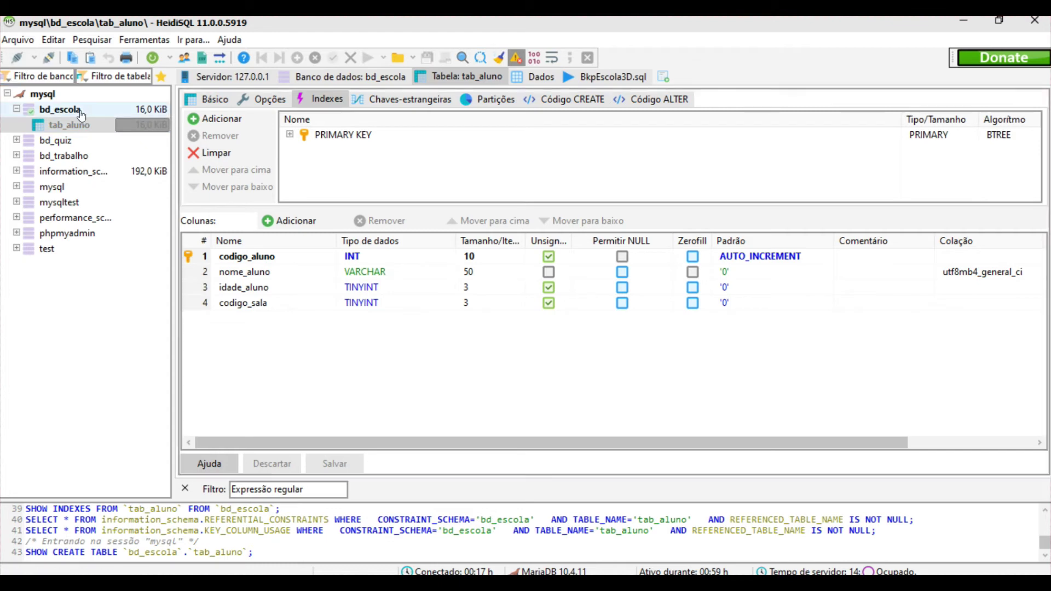
{"action": "right_click", "coordinate": [83, 111]}
{"action": "mouse_move", "coordinate": [213, 194]}
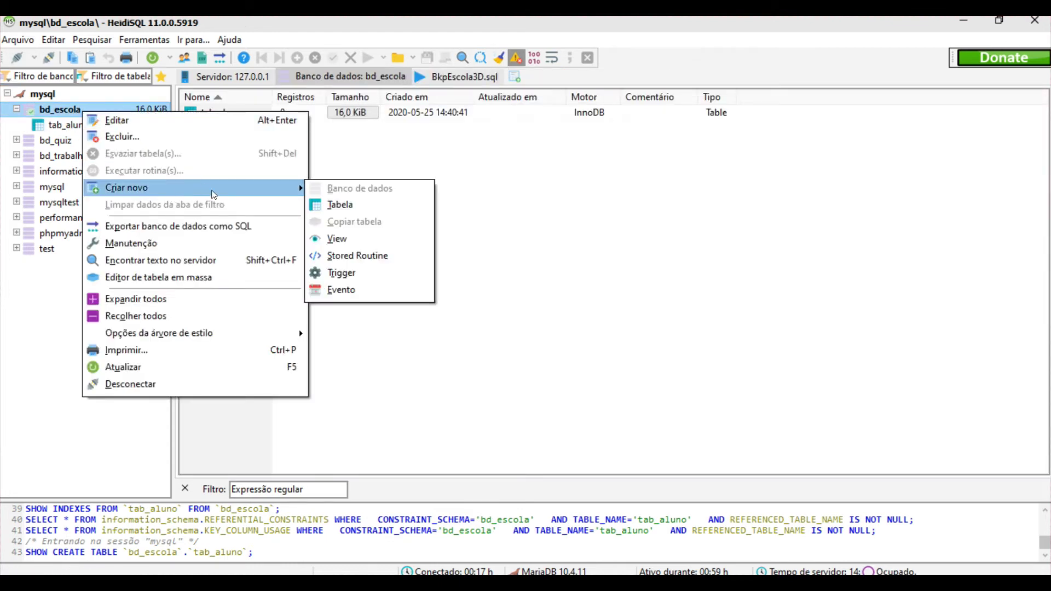
{"action": "left_click", "coordinate": [340, 206]}
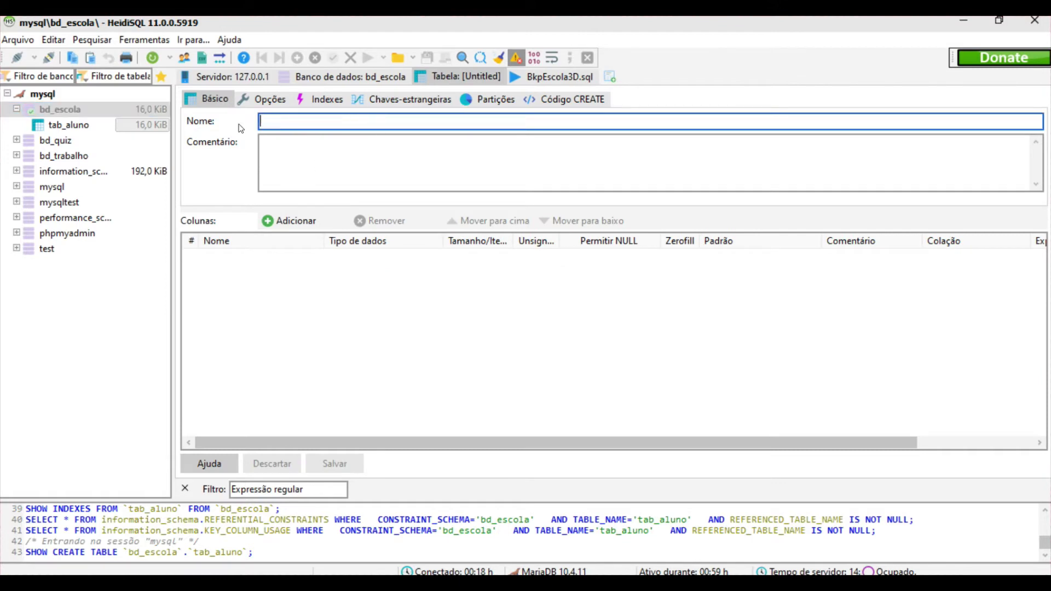
{"action": "type", "text": "tab_"}
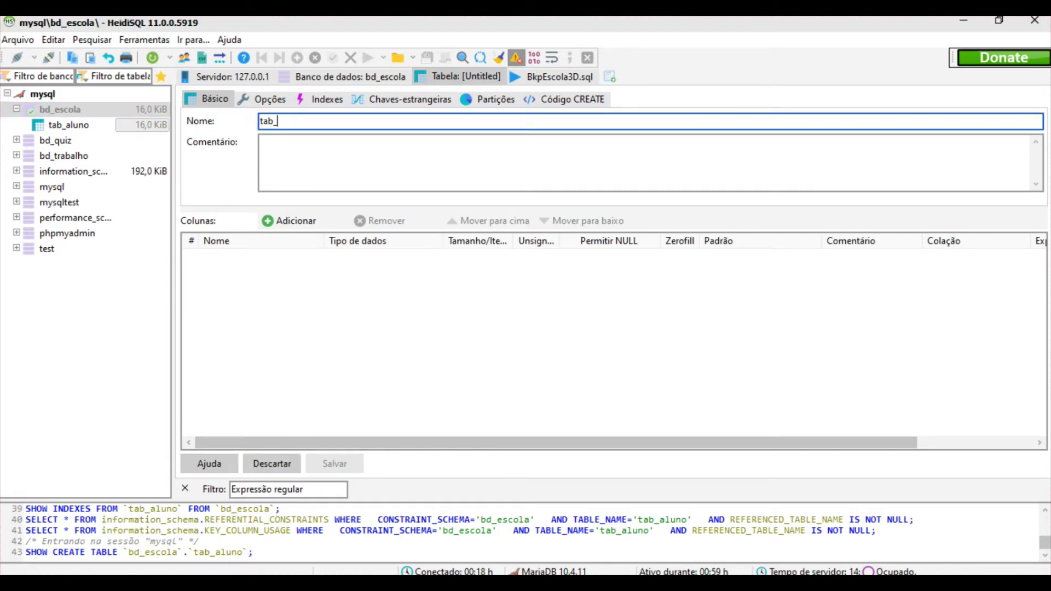
{"action": "type", "text": "salas"}
Step: Add two columns named codigo_sala and sala to the tab_salas table
{"action": "left_click", "coordinate": [293, 227]}
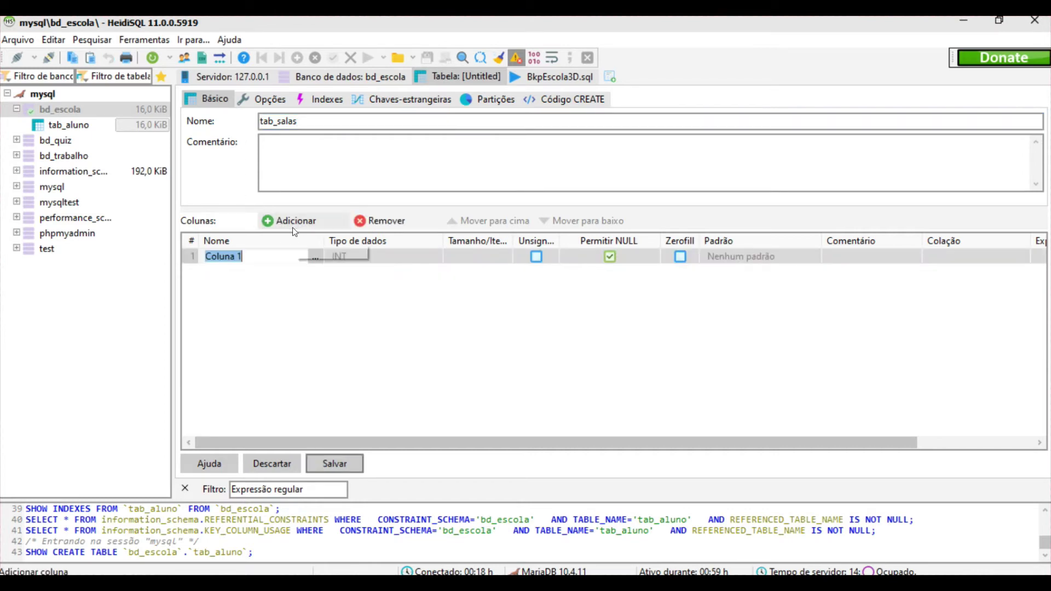
{"action": "type", "text": "codigo"}
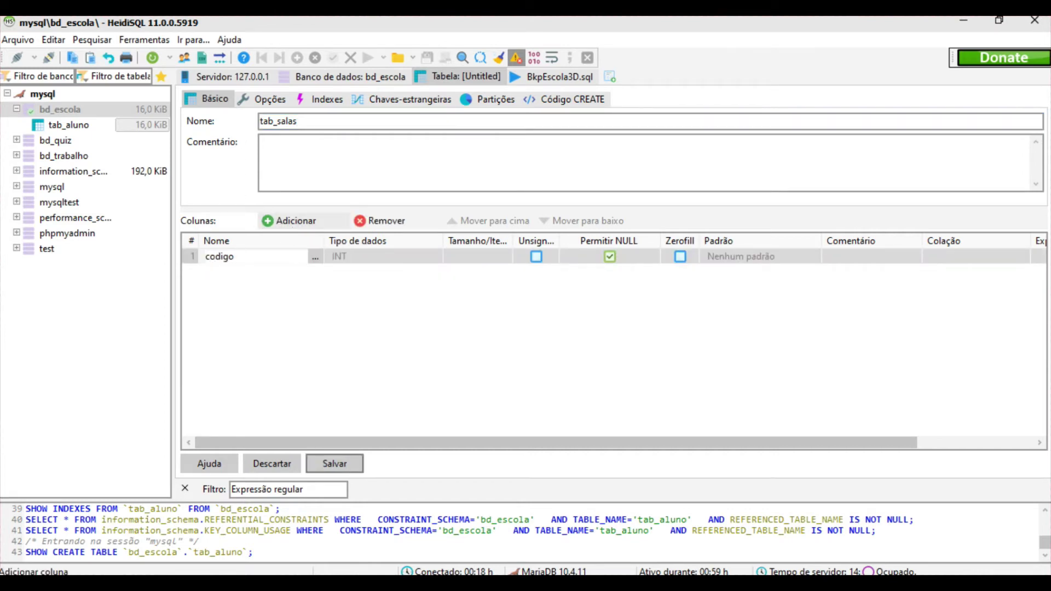
{"action": "type", "text": "_sala"}
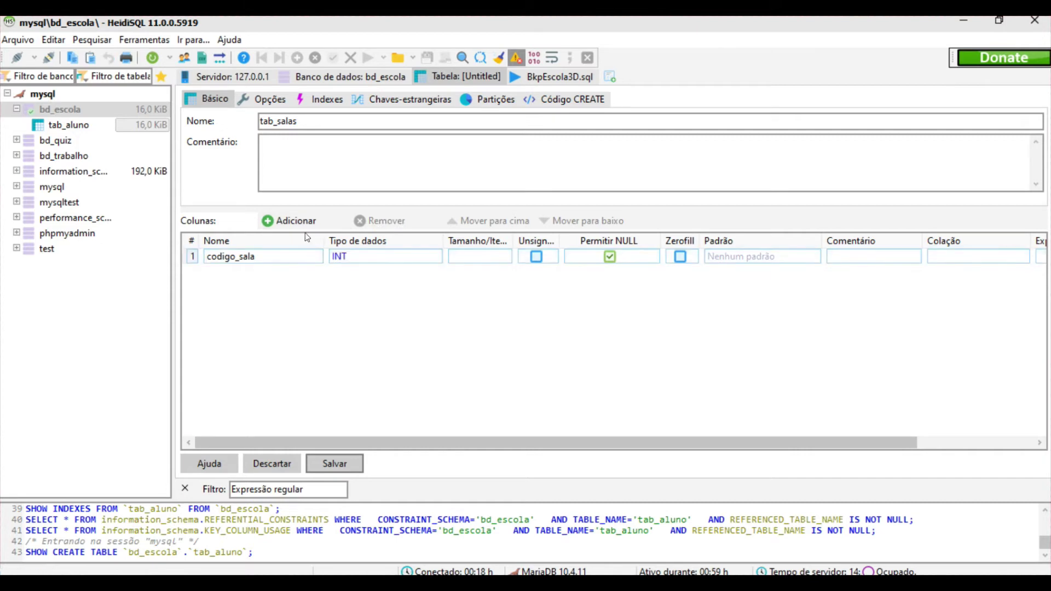
{"action": "left_click", "coordinate": [301, 225]}
{"action": "type", "text": "sala"}
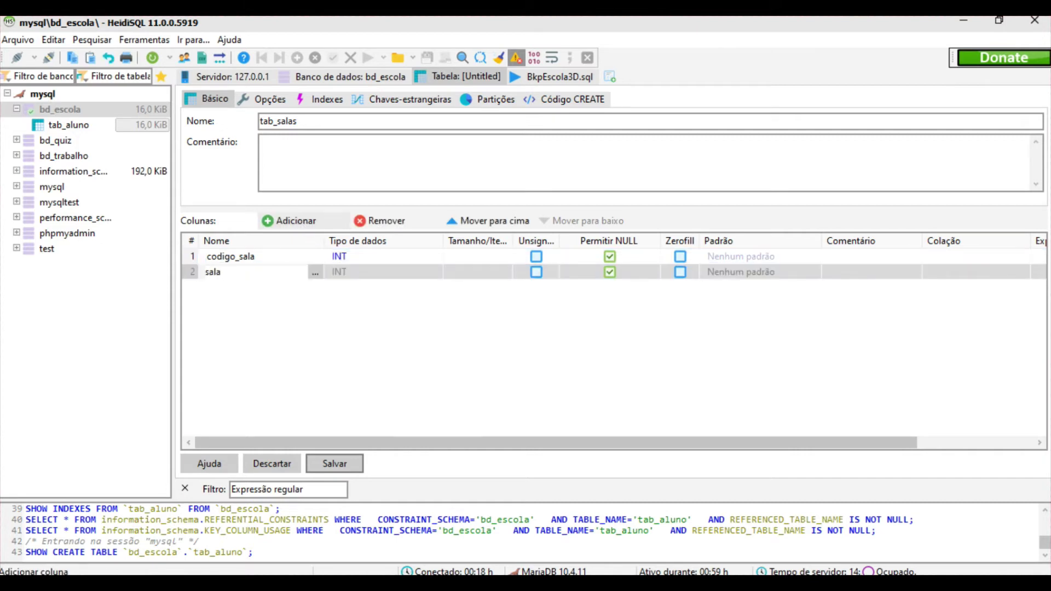
{"action": "left_click", "coordinate": [346, 310]}
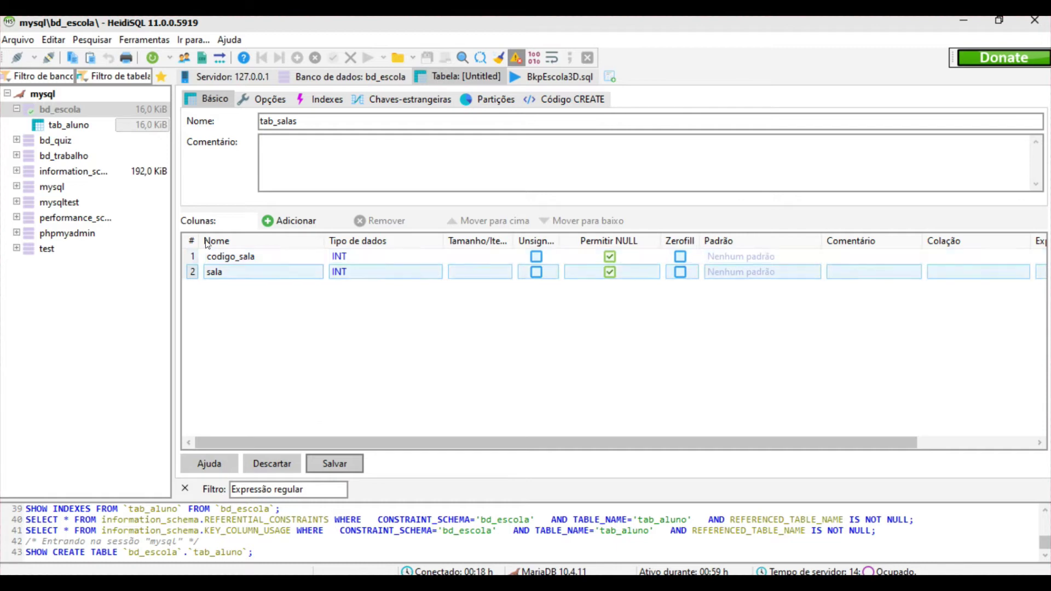
Step: Disallow NULL for codigo_sala, set its default to AUTO_INCREMENT and make it unsigned
{"action": "left_click", "coordinate": [399, 254]}
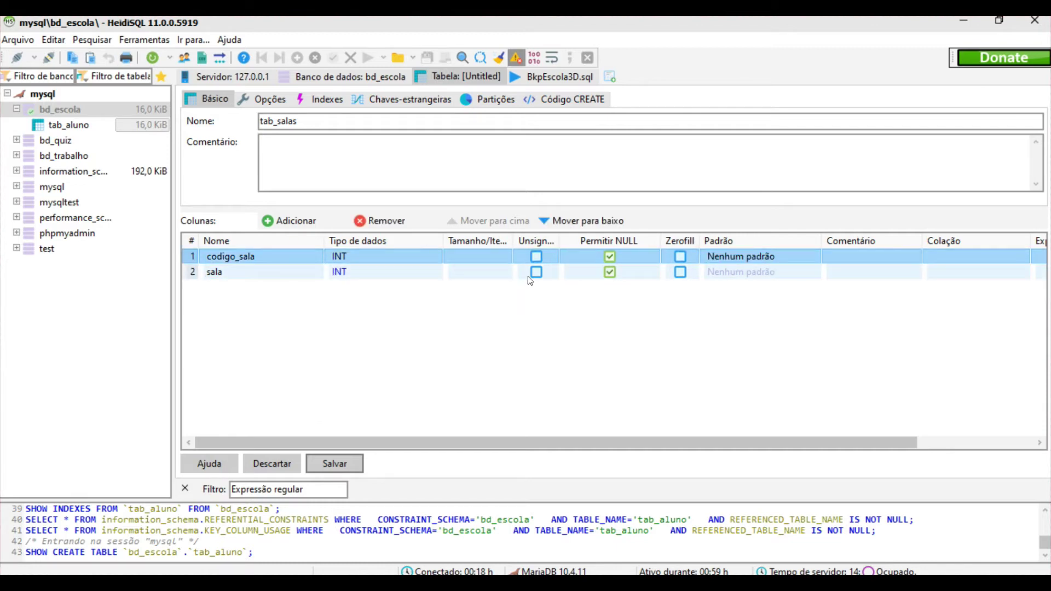
{"action": "left_click", "coordinate": [610, 257]}
{"action": "left_click", "coordinate": [736, 258]}
{"action": "left_click", "coordinate": [711, 414]}
{"action": "left_click", "coordinate": [741, 433]}
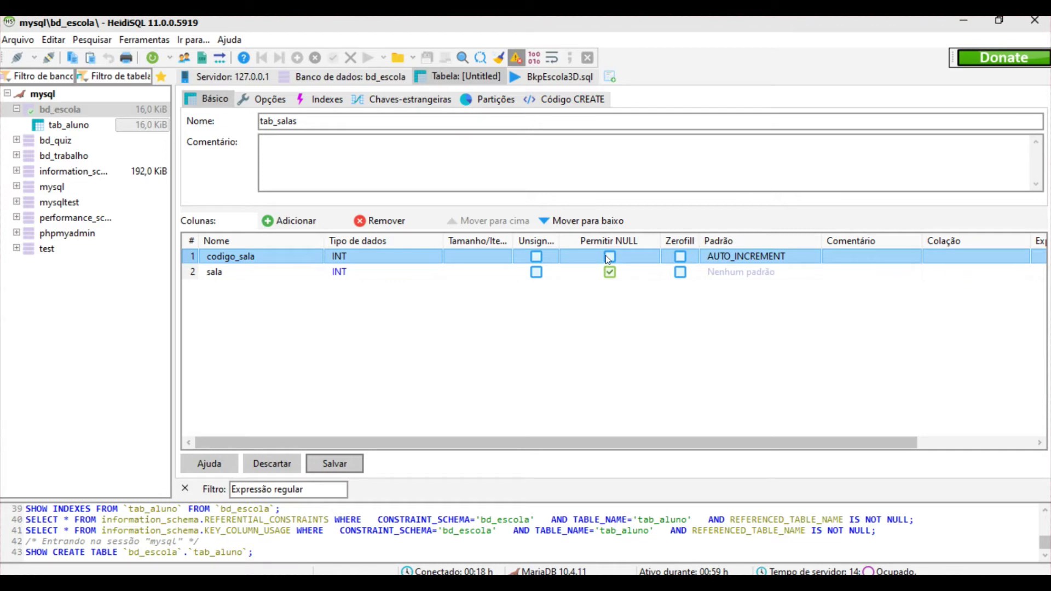
{"action": "left_click", "coordinate": [536, 256]}
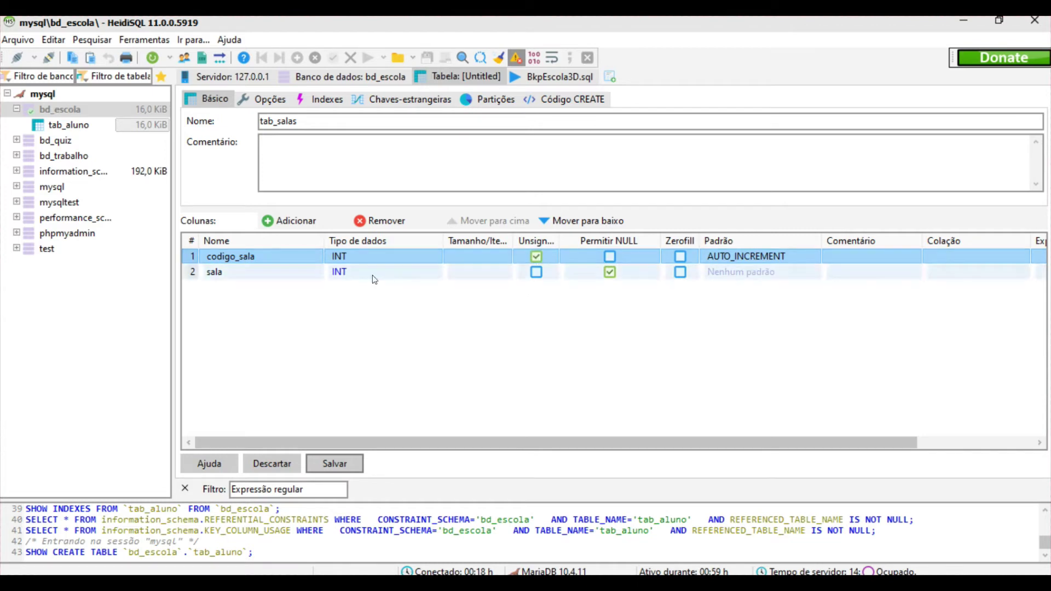
Step: Create a PRIMARY index on the codigo_sala column of tab_salas
{"action": "right_click", "coordinate": [264, 258]}
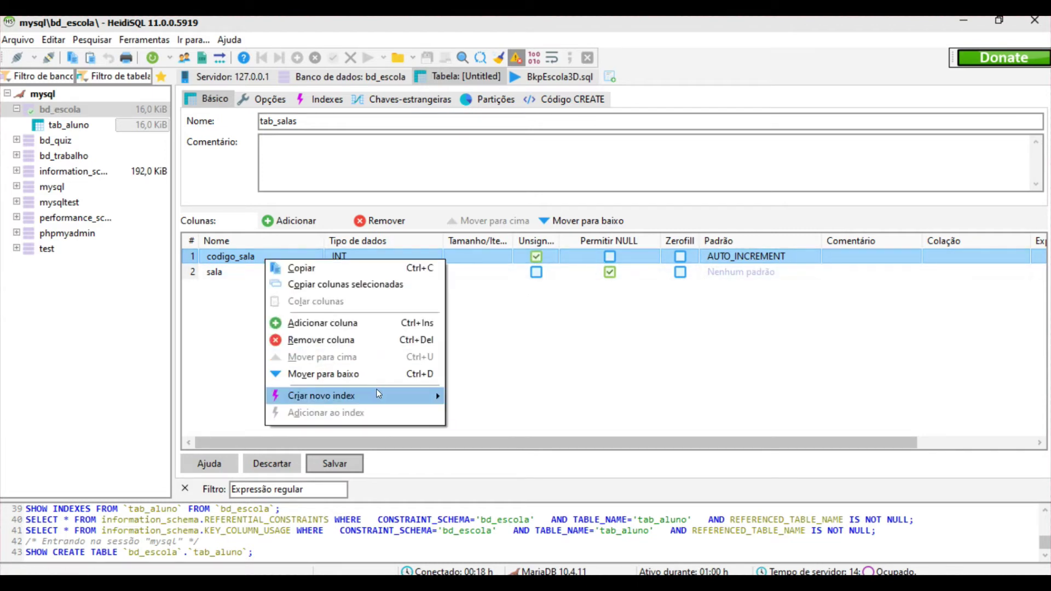
{"action": "mouse_move", "coordinate": [376, 392]}
{"action": "left_click", "coordinate": [488, 395]}
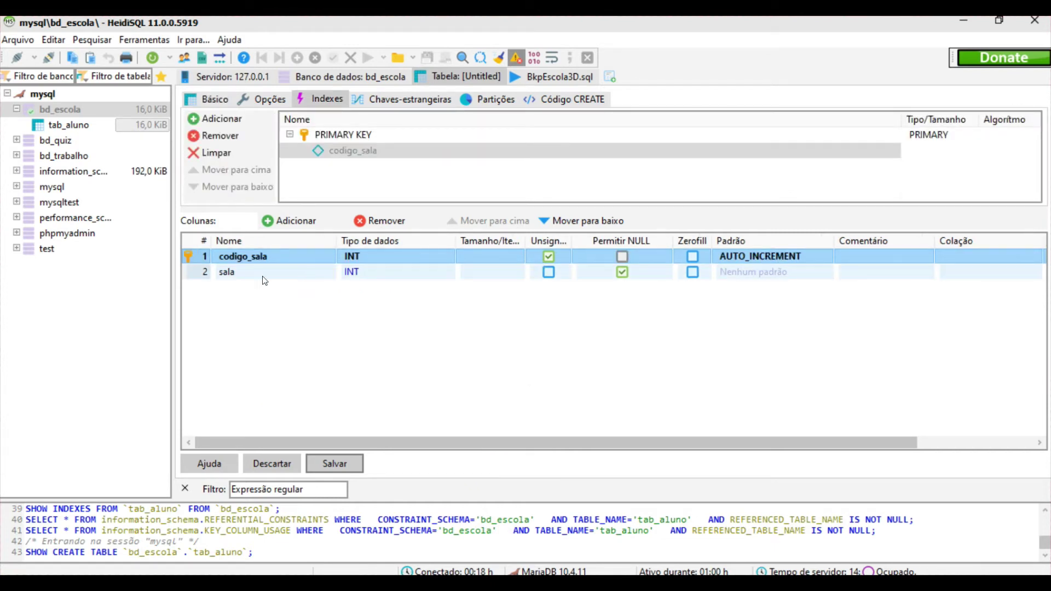
Step: Set the sala column's data type to VARCHAR, disallow NULL for it and save the tab_salas table
{"action": "double_click", "coordinate": [360, 272]}
{"action": "left_click", "coordinate": [367, 273]}
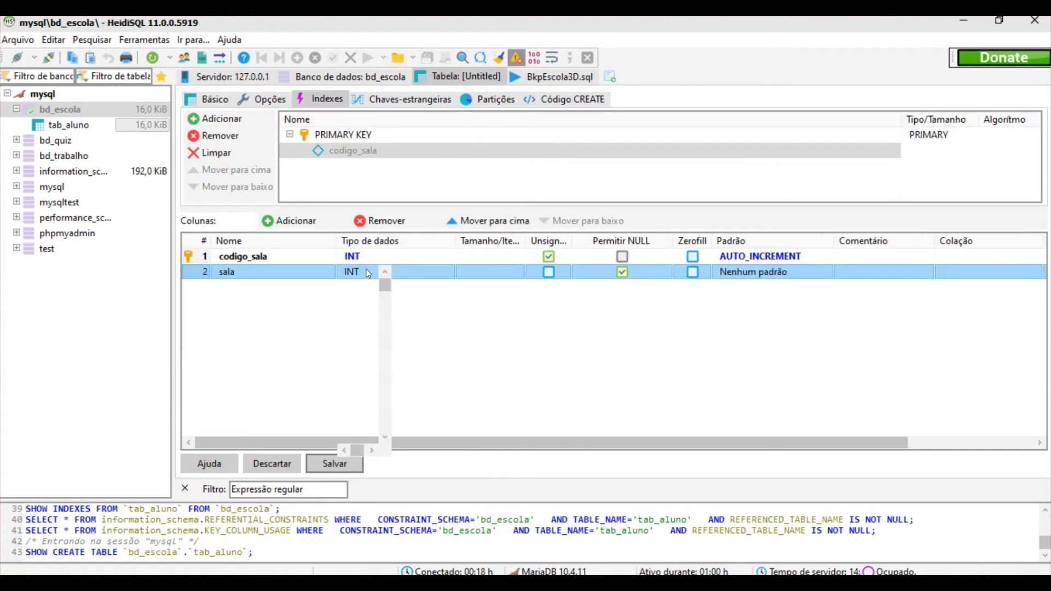
{"action": "scroll", "coordinate": [400, 316], "scroll_direction": "down", "scroll_amount": 1}
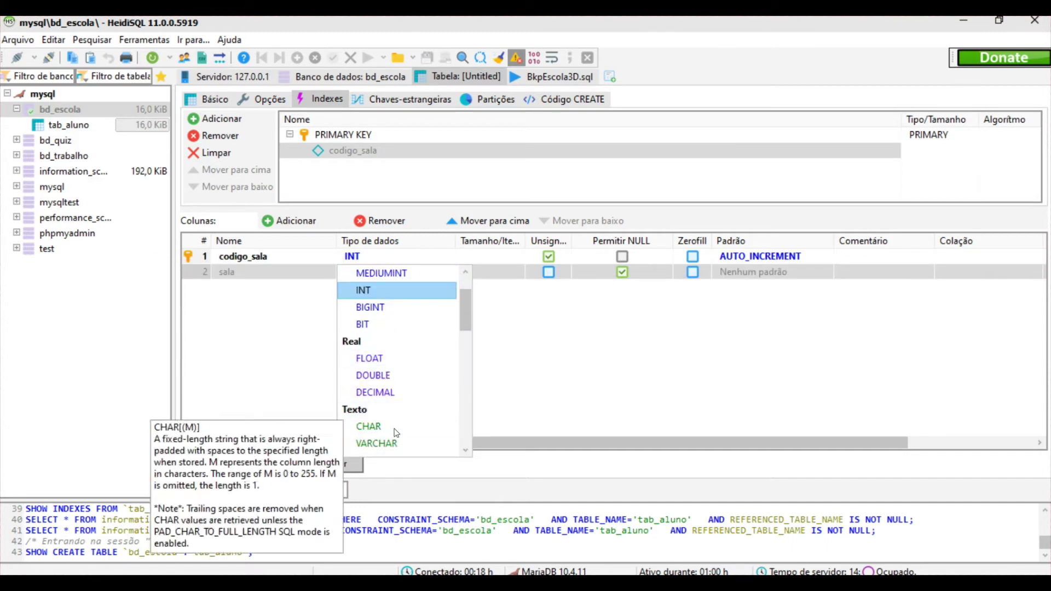
{"action": "left_click", "coordinate": [377, 441]}
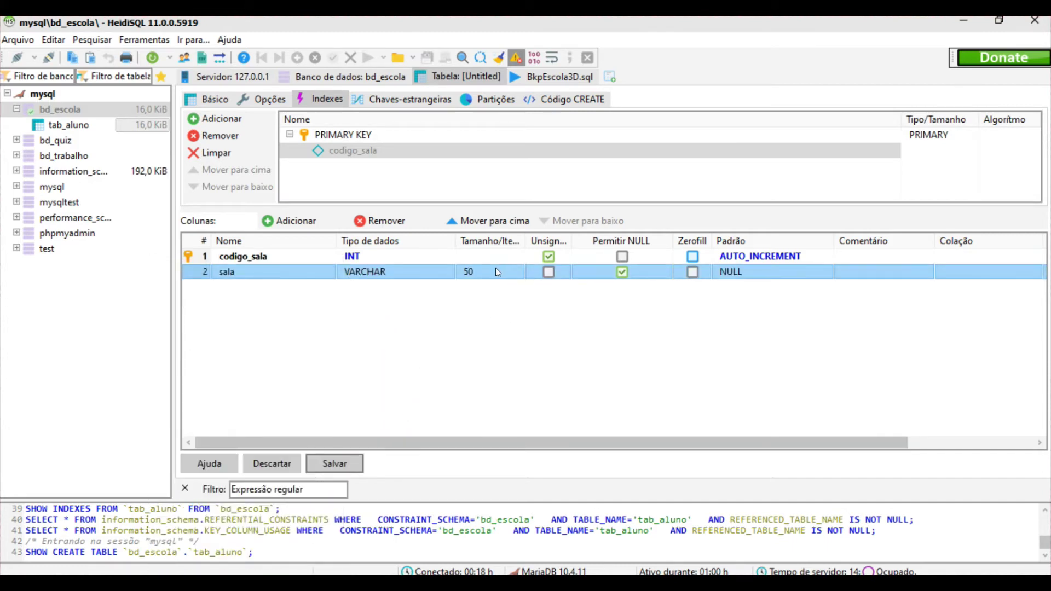
{"action": "left_click", "coordinate": [622, 272]}
{"action": "left_click", "coordinate": [488, 336]}
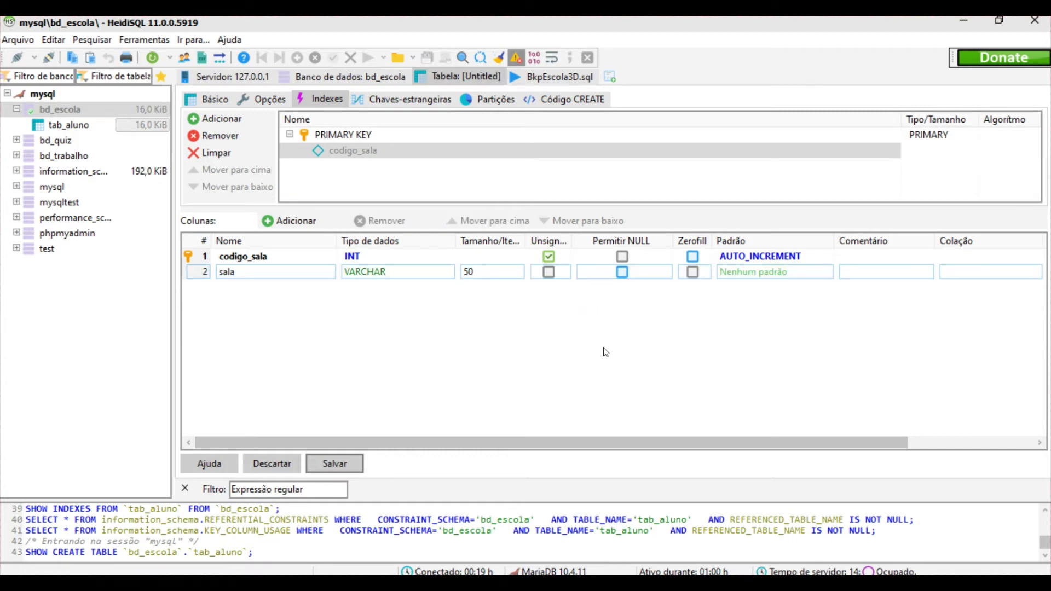
{"action": "key", "text": "ctrl+s"}
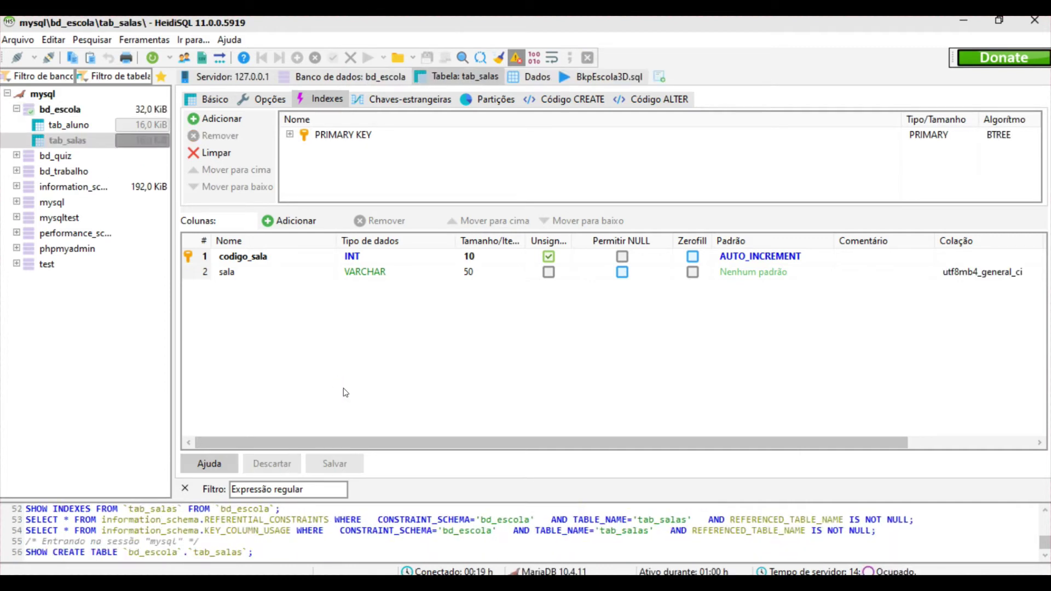
Step: Add a foreign key named FK_SALA to the tab_aluno table
{"action": "left_click", "coordinate": [82, 143]}
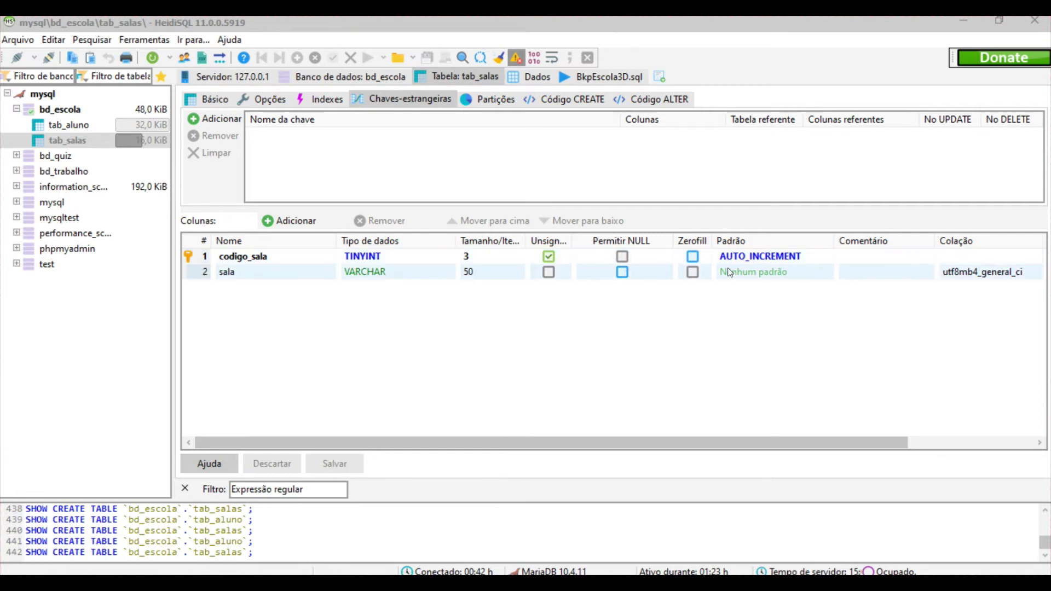
{"action": "left_click", "coordinate": [68, 125]}
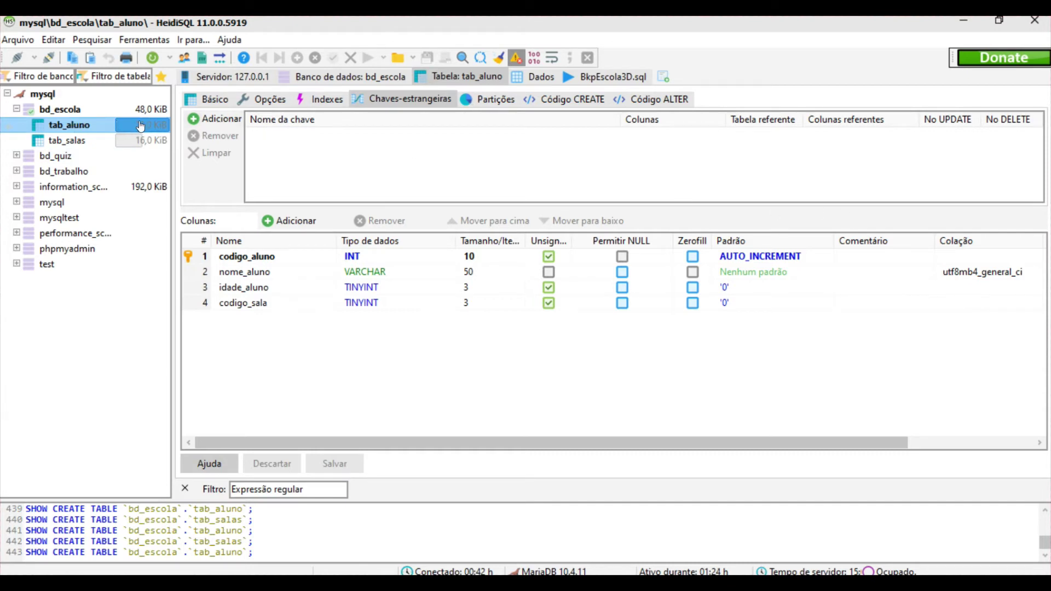
{"action": "left_click", "coordinate": [219, 119]}
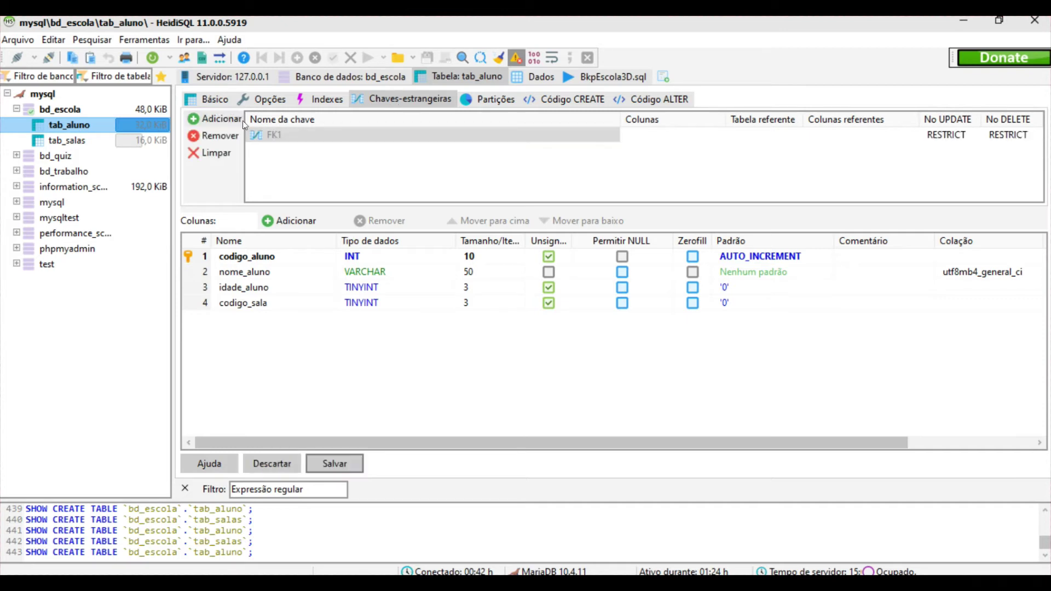
{"action": "left_click", "coordinate": [345, 133]}
{"action": "key", "text": "BackSpace"}
{"action": "type", "text": "_"}
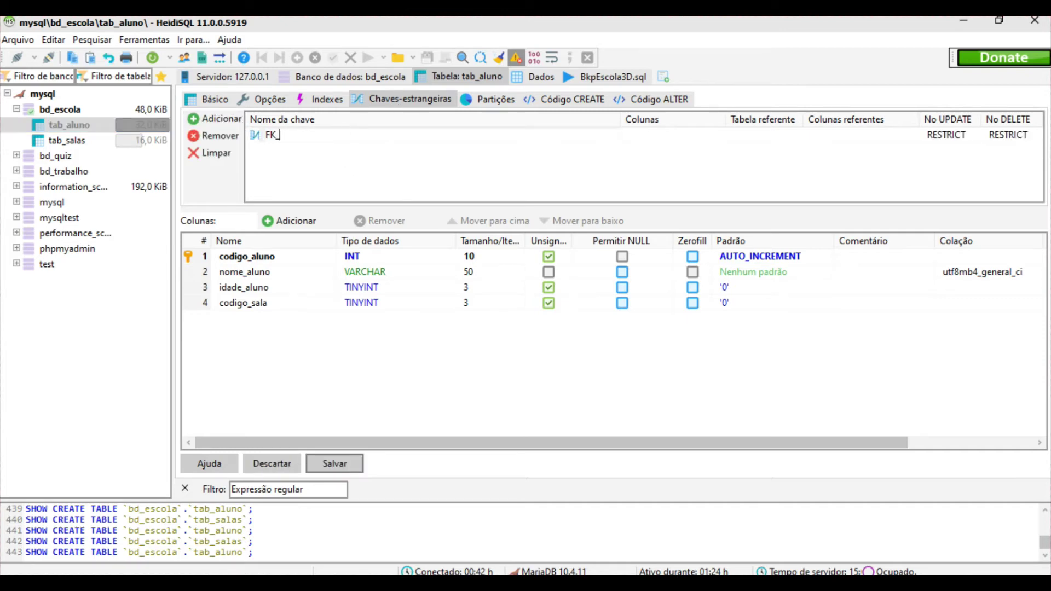
{"action": "type", "text": "SALA"}
Step: Assign tab_aluno's codigo_sala column to the FK_SALA foreign key
{"action": "left_click", "coordinate": [649, 135]}
{"action": "left_click", "coordinate": [648, 136]}
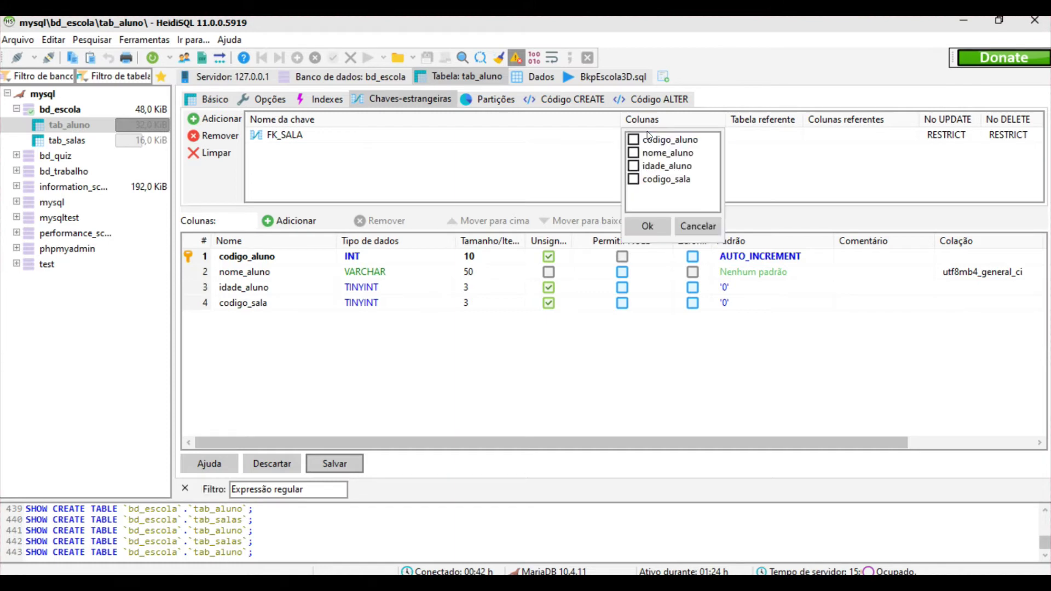
{"action": "left_click", "coordinate": [634, 179]}
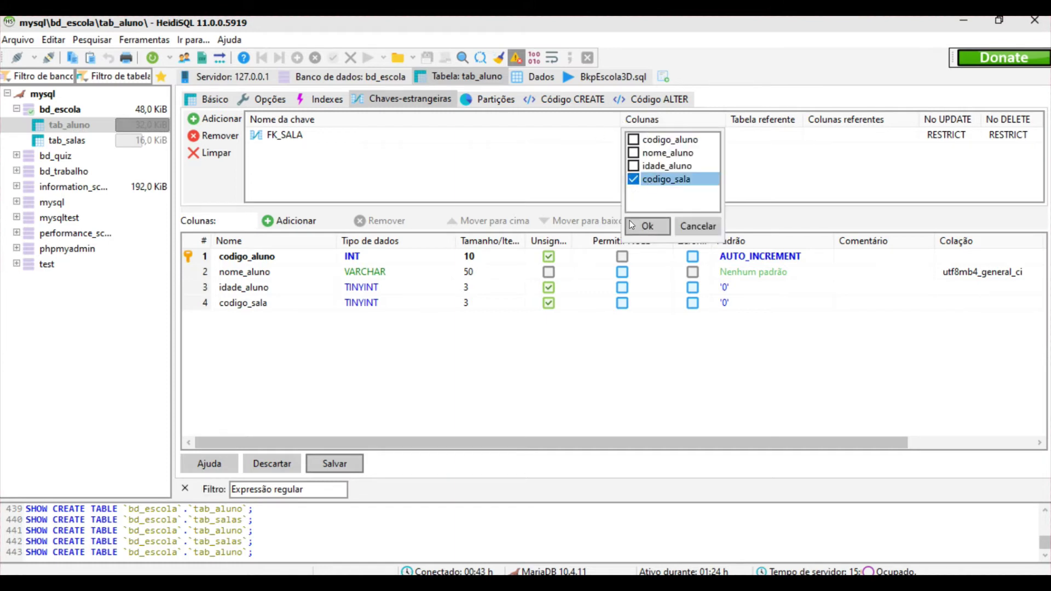
{"action": "left_click", "coordinate": [635, 226]}
Step: Set tab_salas as the reference table of the FK_SALA foreign key
{"action": "left_click", "coordinate": [762, 141]}
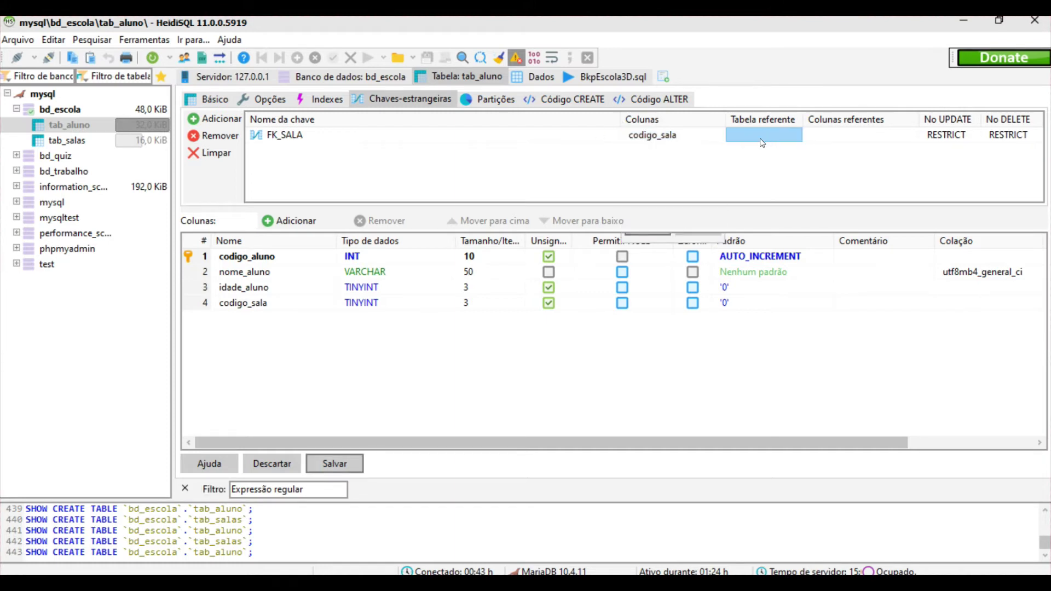
{"action": "left_click", "coordinate": [807, 134]}
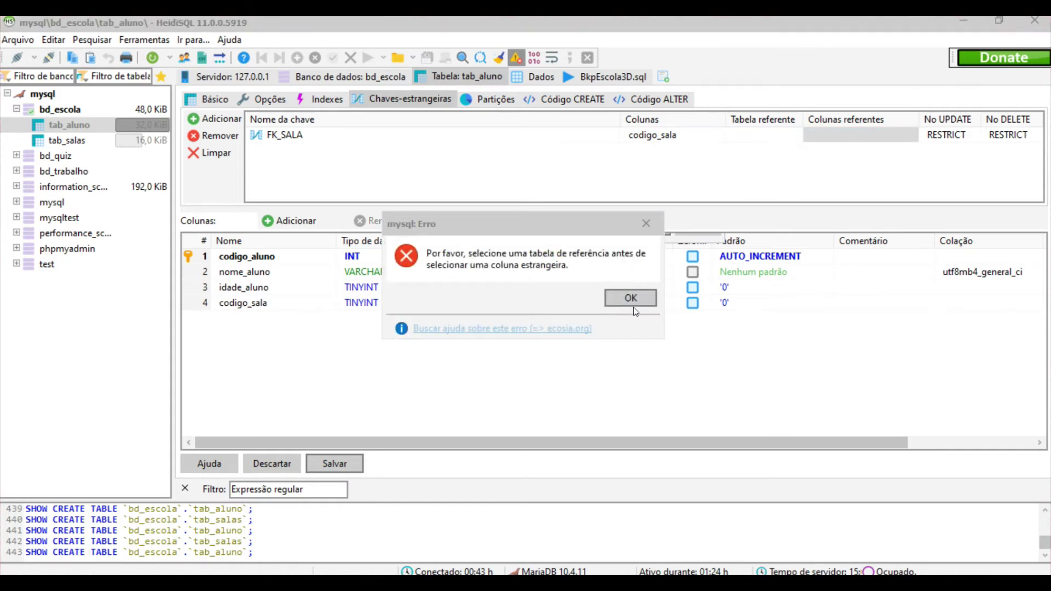
{"action": "left_click", "coordinate": [633, 298]}
{"action": "left_click", "coordinate": [778, 137]}
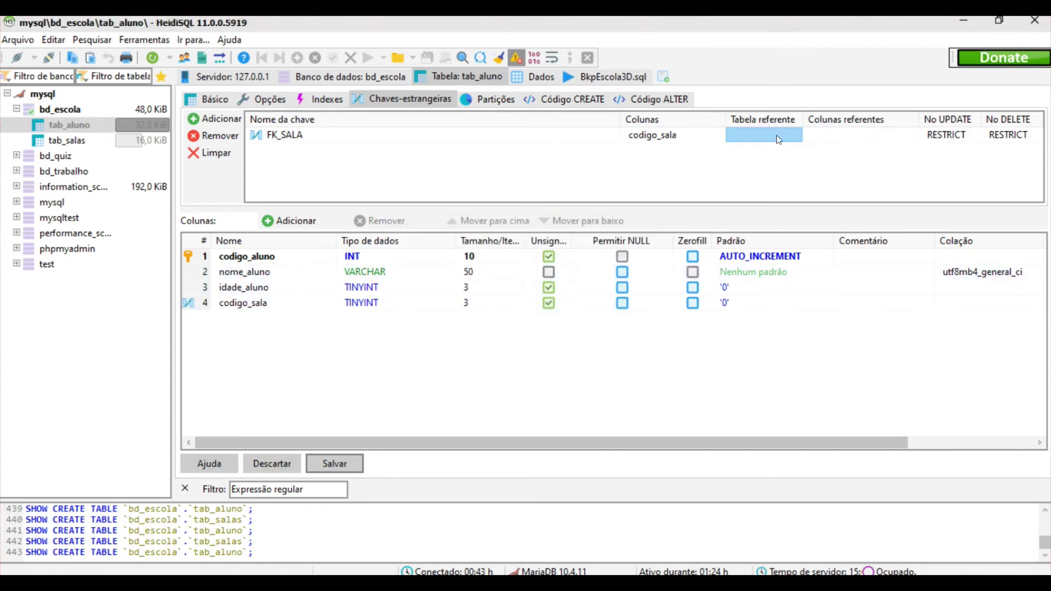
{"action": "left_click", "coordinate": [799, 136]}
{"action": "left_click", "coordinate": [748, 162]}
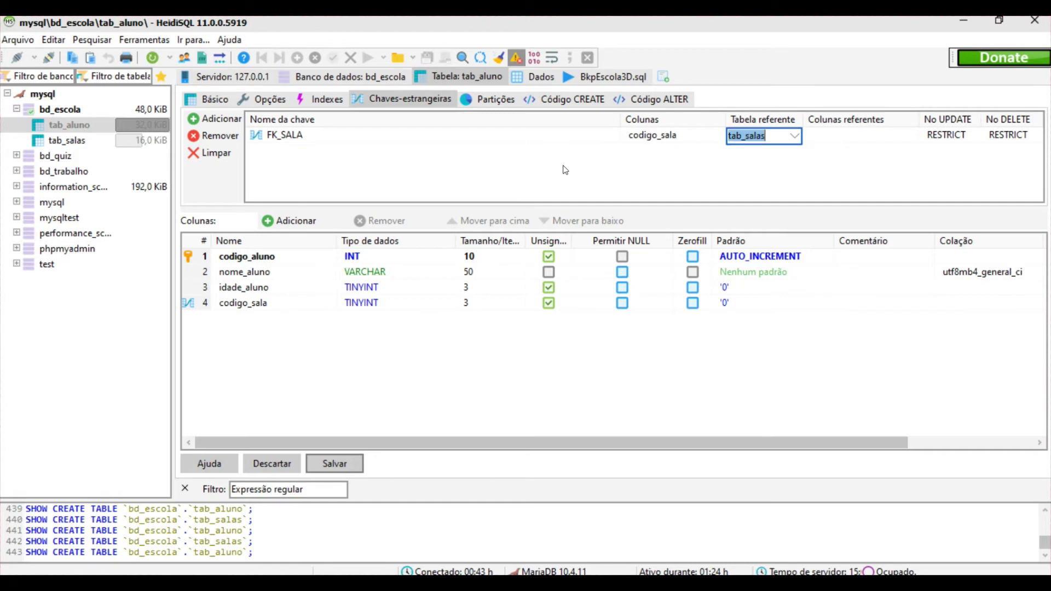
Step: Choose codigo_sala as the referenced column of FK_SALA and save the tab_aluno table
{"action": "left_click", "coordinate": [869, 140]}
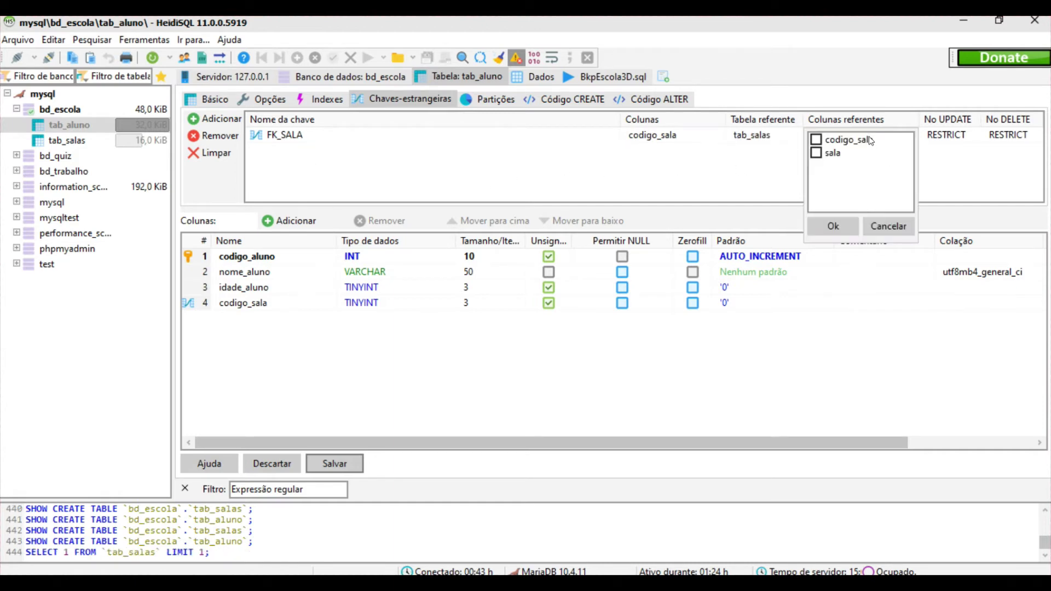
{"action": "left_click", "coordinate": [816, 139]}
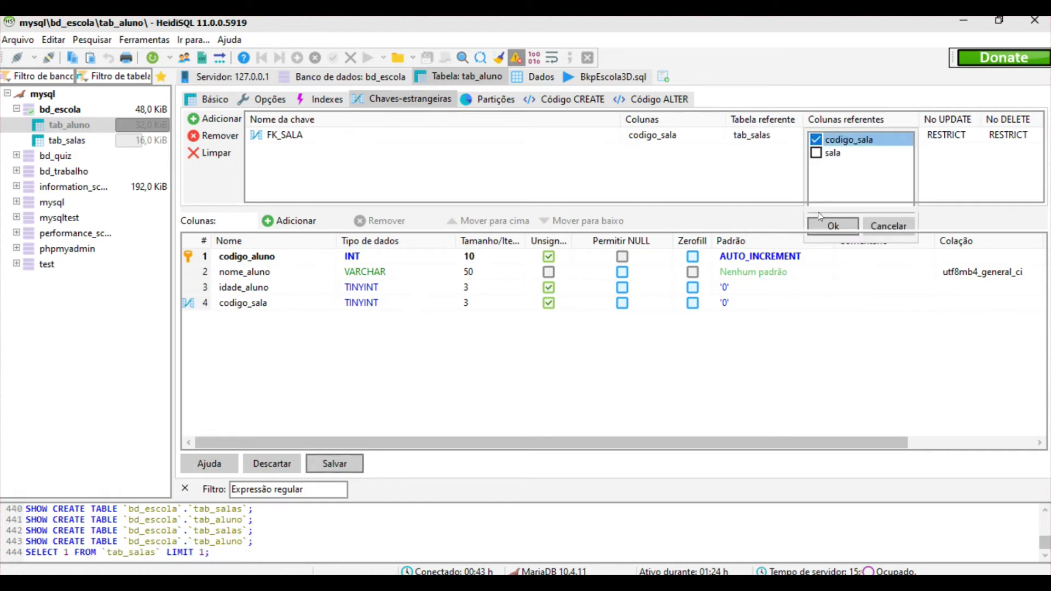
{"action": "left_click", "coordinate": [832, 226]}
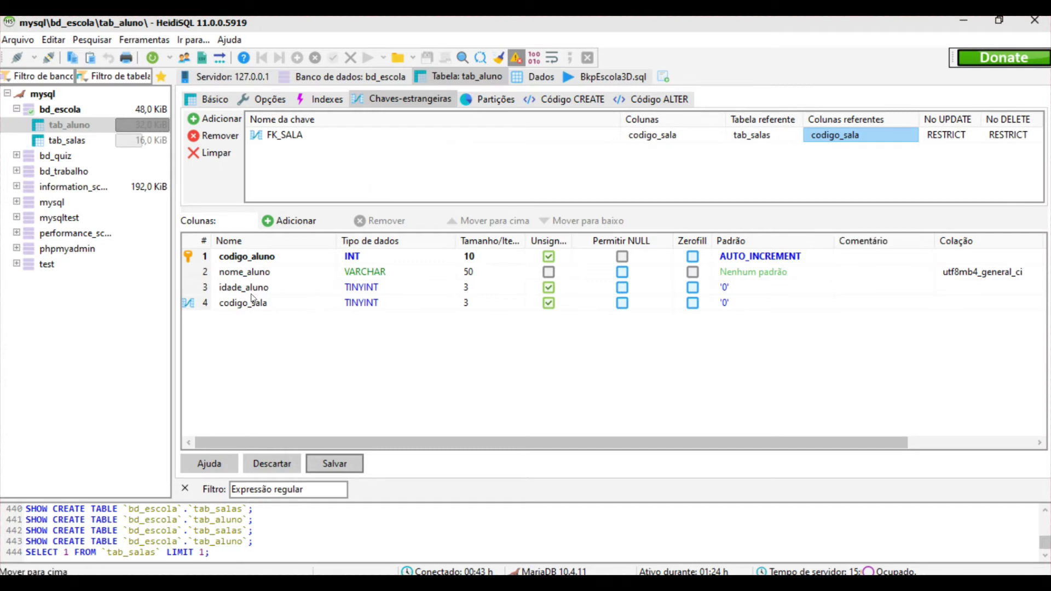
{"action": "left_click", "coordinate": [333, 462]}
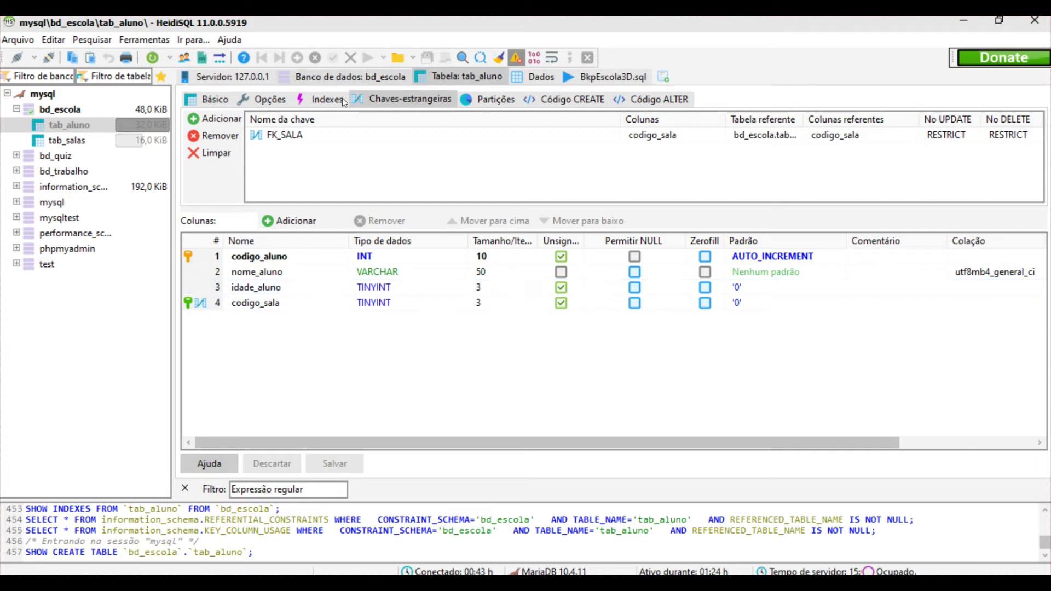
Step: Examine which columns the PRIMARY KEY and FK_SALA indexes of tab_aluno cover
{"action": "left_click", "coordinate": [320, 100]}
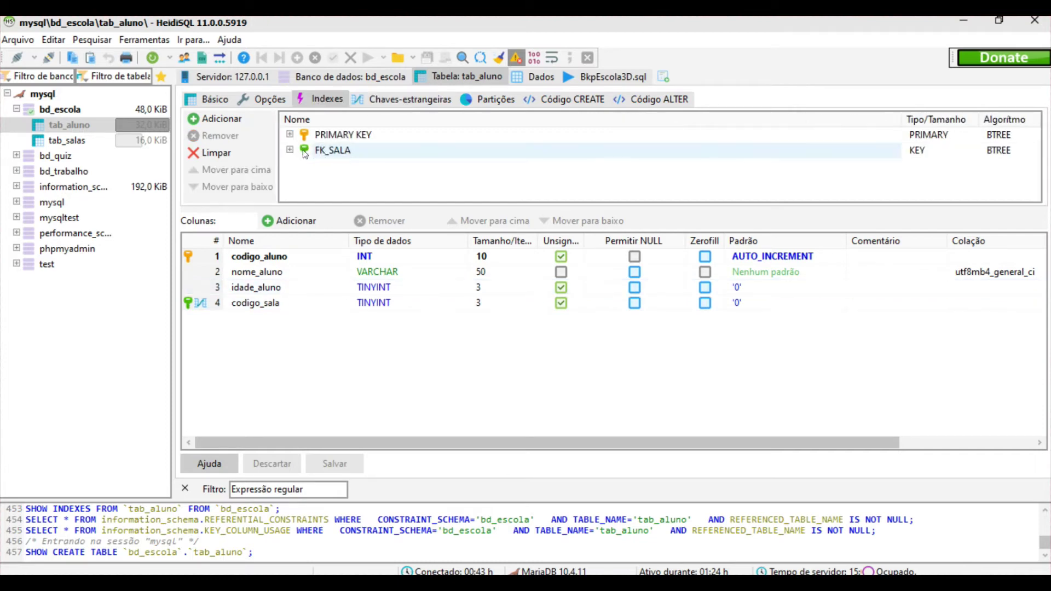
{"action": "left_click", "coordinate": [288, 149]}
{"action": "left_click", "coordinate": [290, 135]}
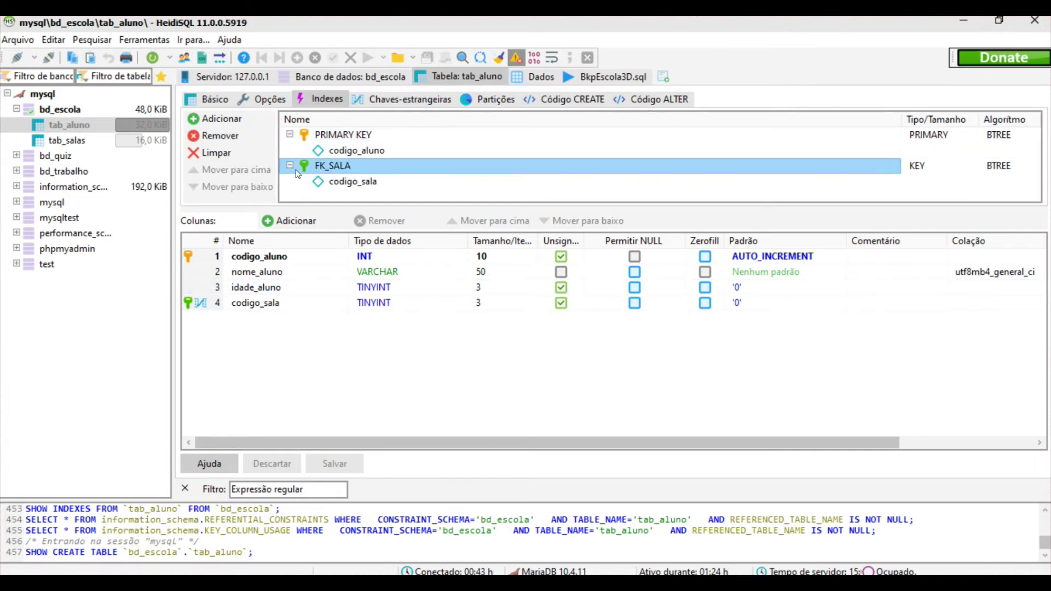
{"action": "left_click", "coordinate": [290, 165]}
{"action": "left_click", "coordinate": [289, 135]}
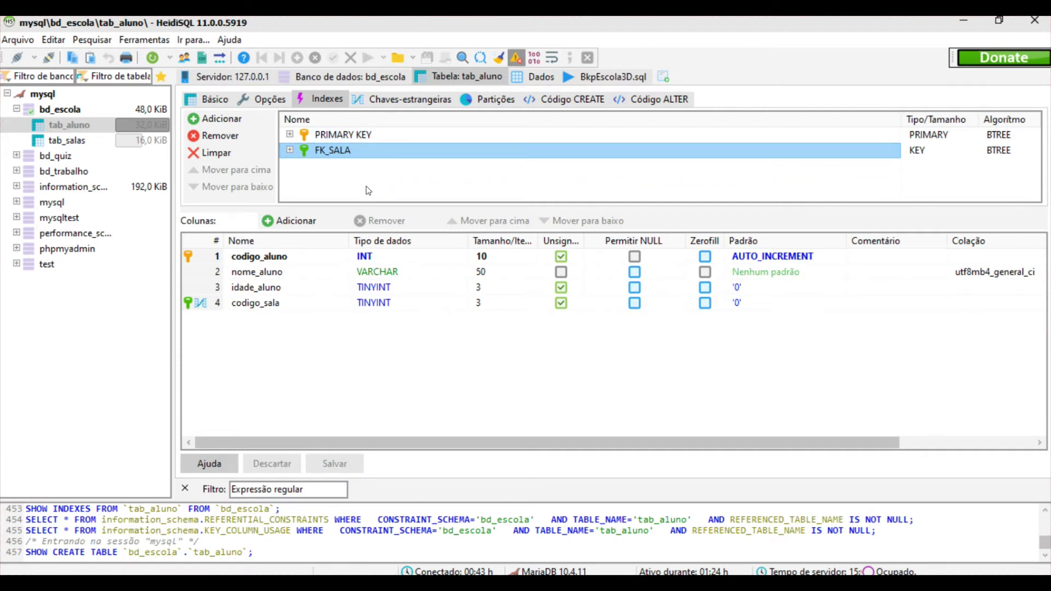
{"action": "left_click", "coordinate": [329, 135]}
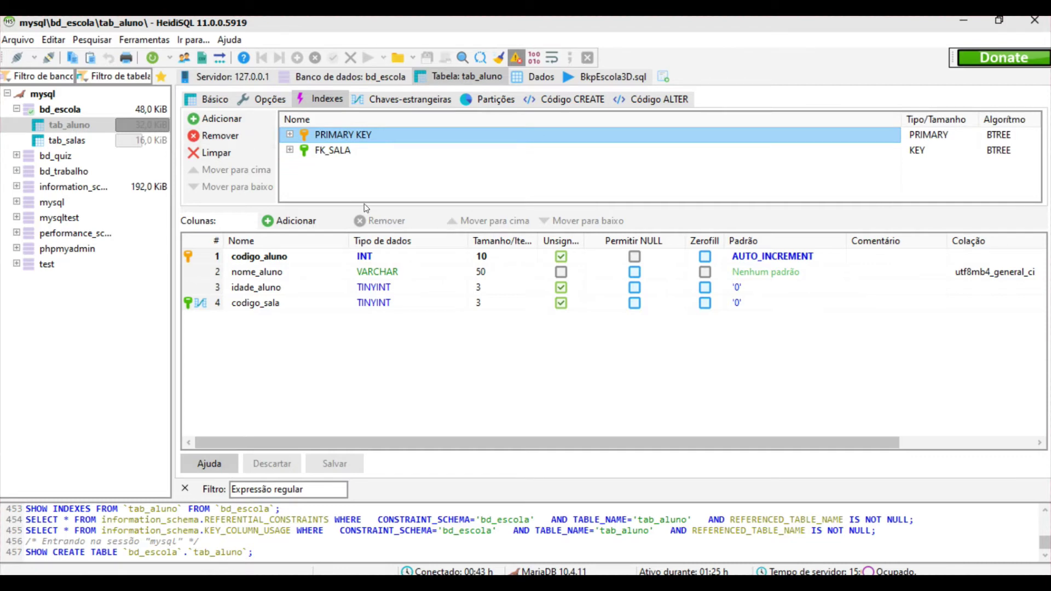
{"action": "left_click", "coordinate": [429, 150]}
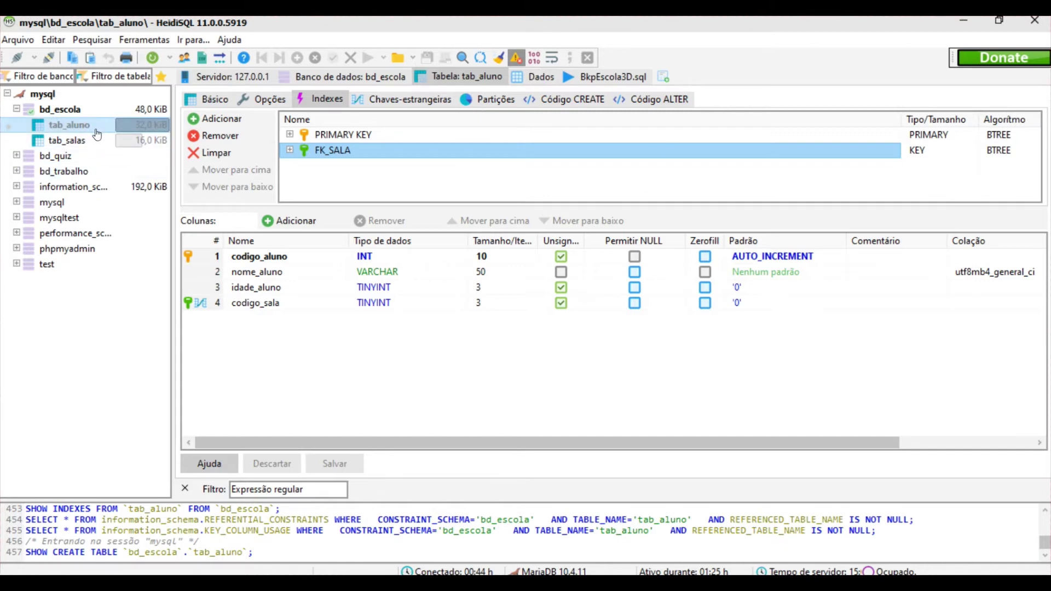
Step: Open the data of the tab_salas table and insert a record with sala set to 1°D
{"action": "left_click", "coordinate": [82, 140]}
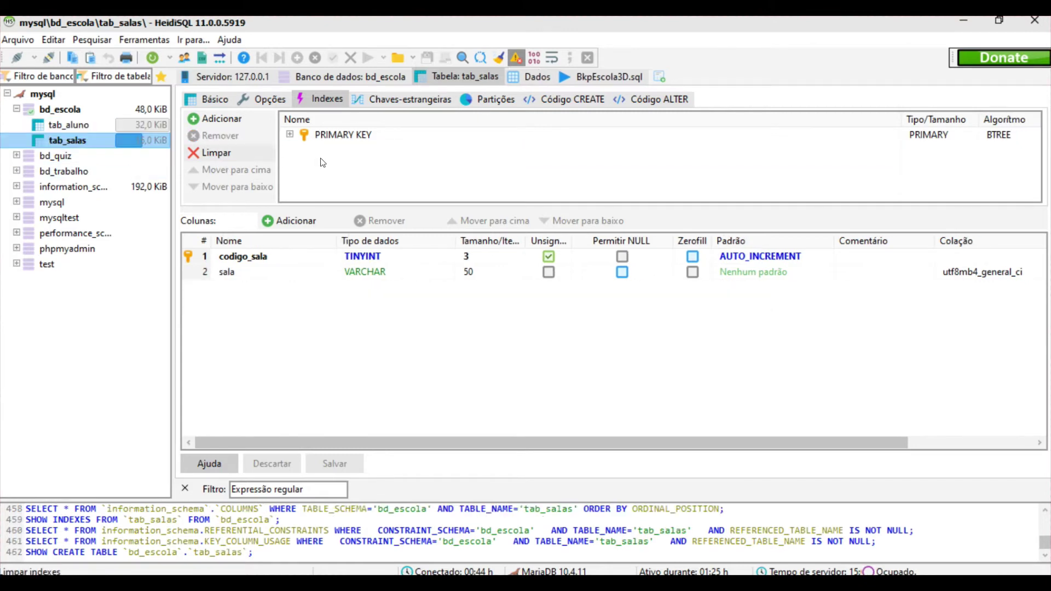
{"action": "left_click", "coordinate": [68, 125]}
{"action": "left_click", "coordinate": [82, 141]}
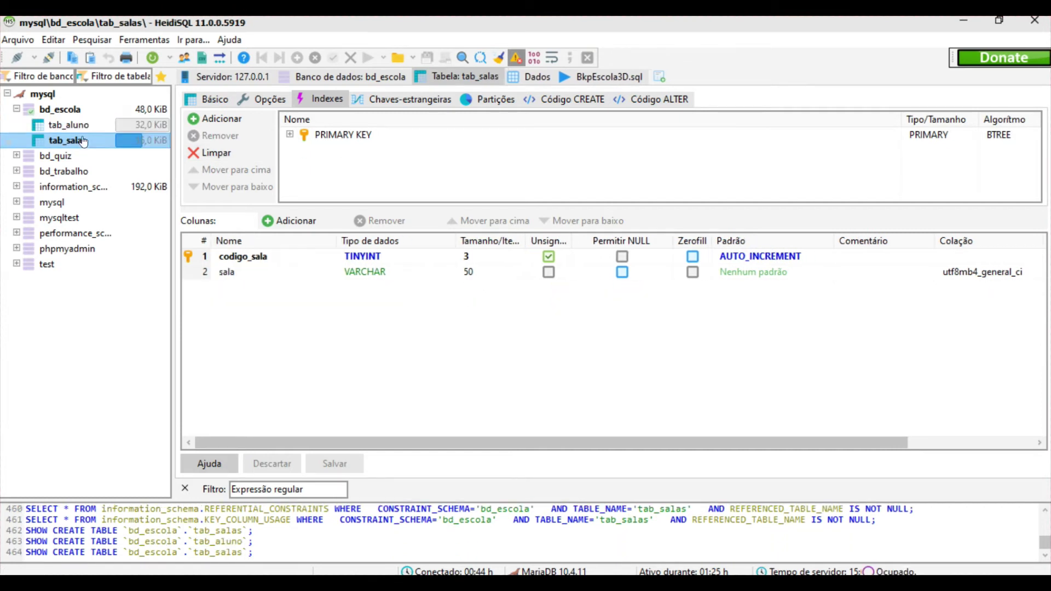
{"action": "left_click", "coordinate": [532, 78]}
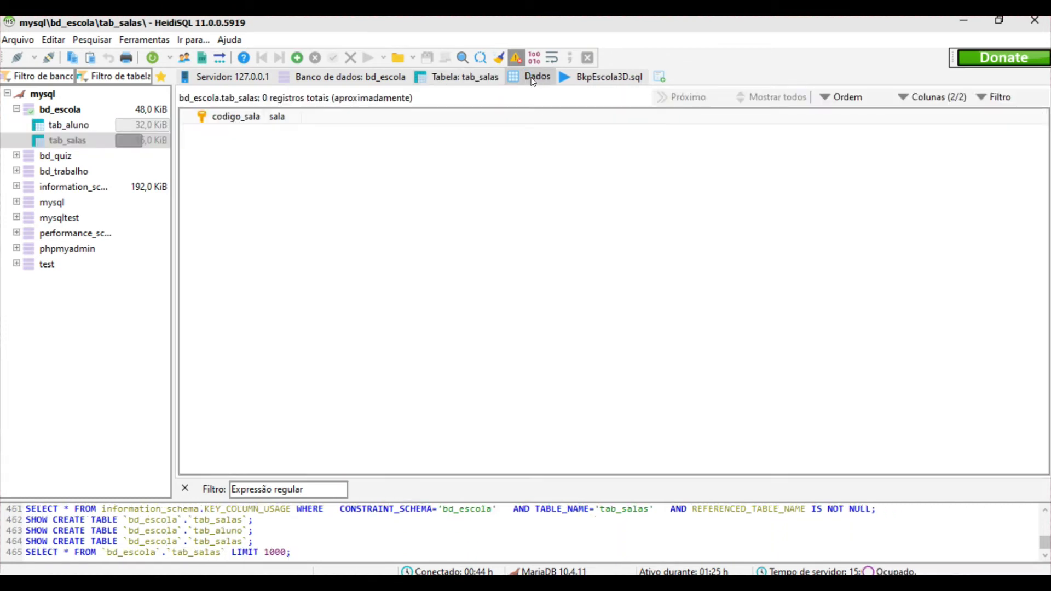
{"action": "right_click", "coordinate": [295, 185]}
{"action": "left_click", "coordinate": [355, 333]}
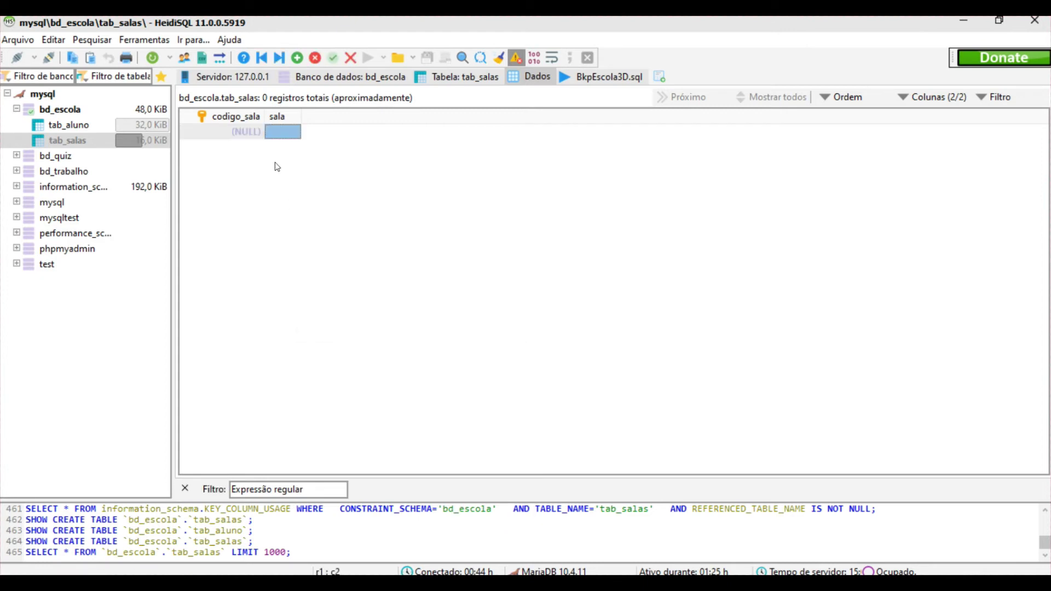
{"action": "left_click", "coordinate": [282, 130]}
{"action": "type", "text": "1°D"}
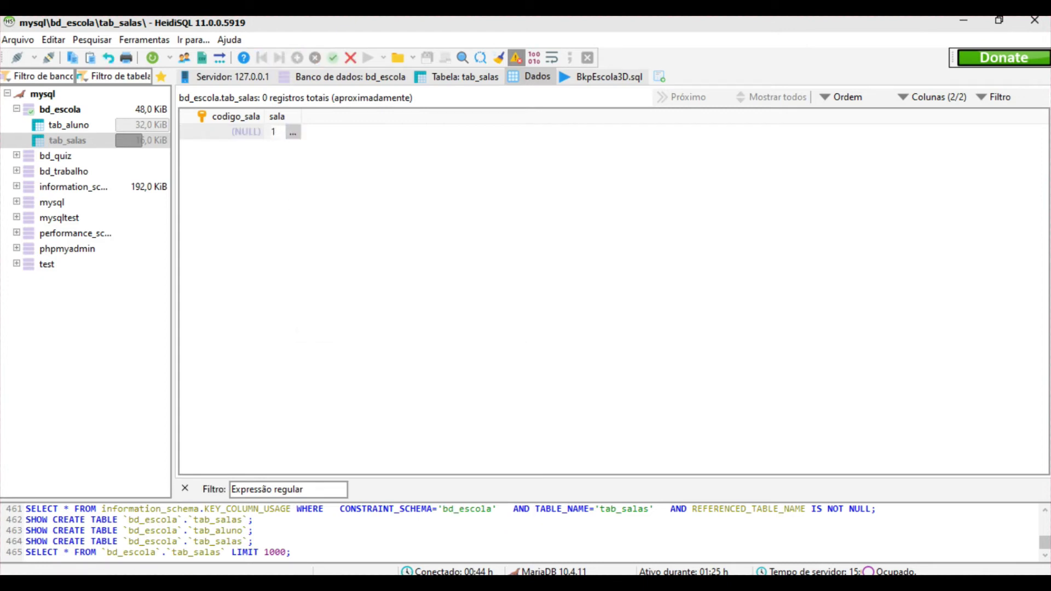
{"action": "key", "text": "Return"}
Step: Insert a second tab_salas record with sala 1C and change the first record's sala to 1D
{"action": "right_click", "coordinate": [293, 173]}
{"action": "left_click", "coordinate": [340, 320]}
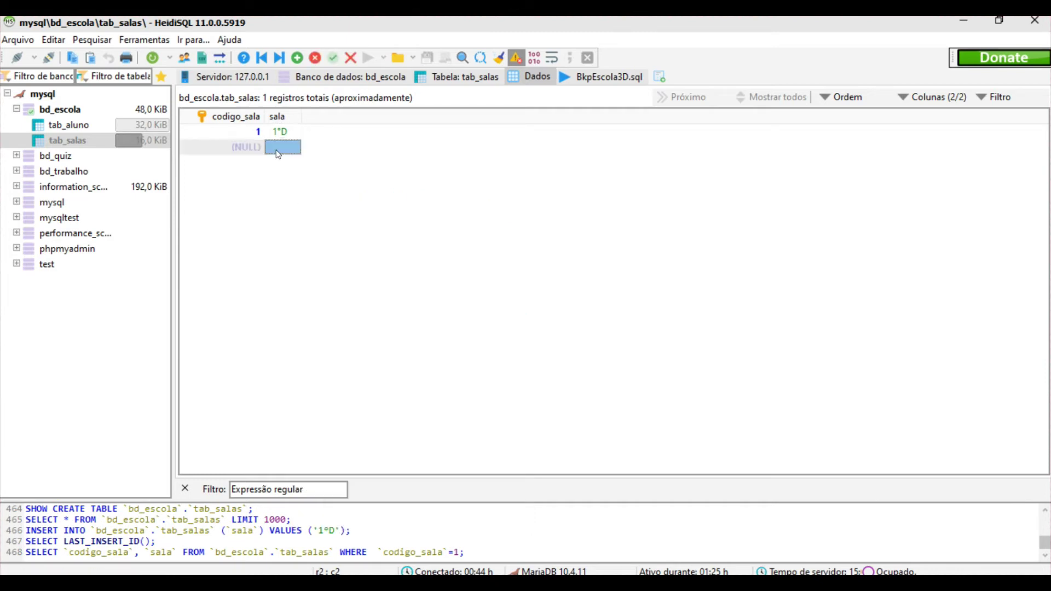
{"action": "left_click", "coordinate": [276, 149]}
{"action": "type", "text": "1C"}
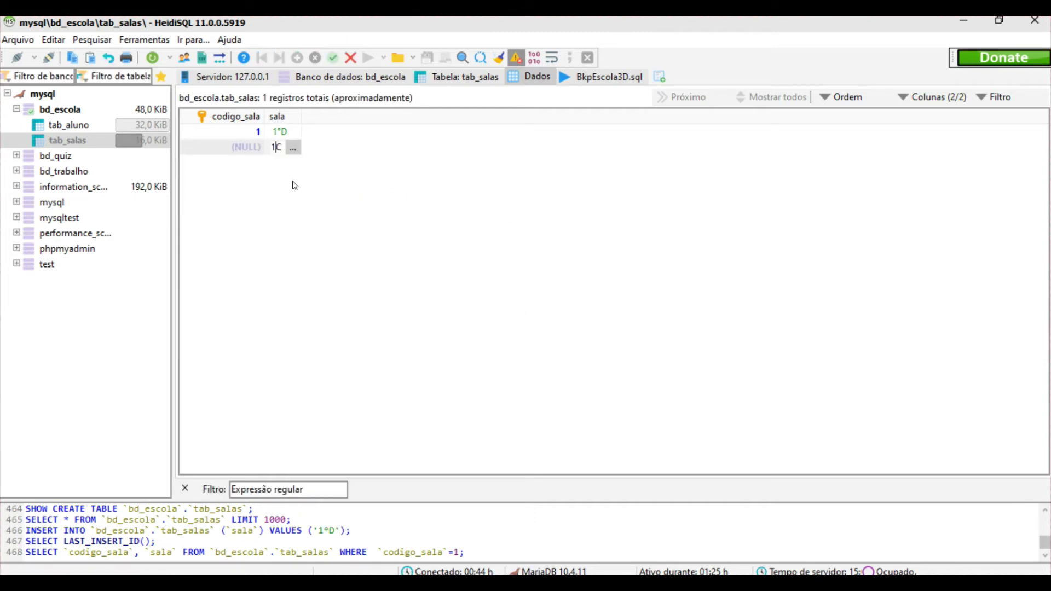
{"action": "left_click", "coordinate": [279, 131]}
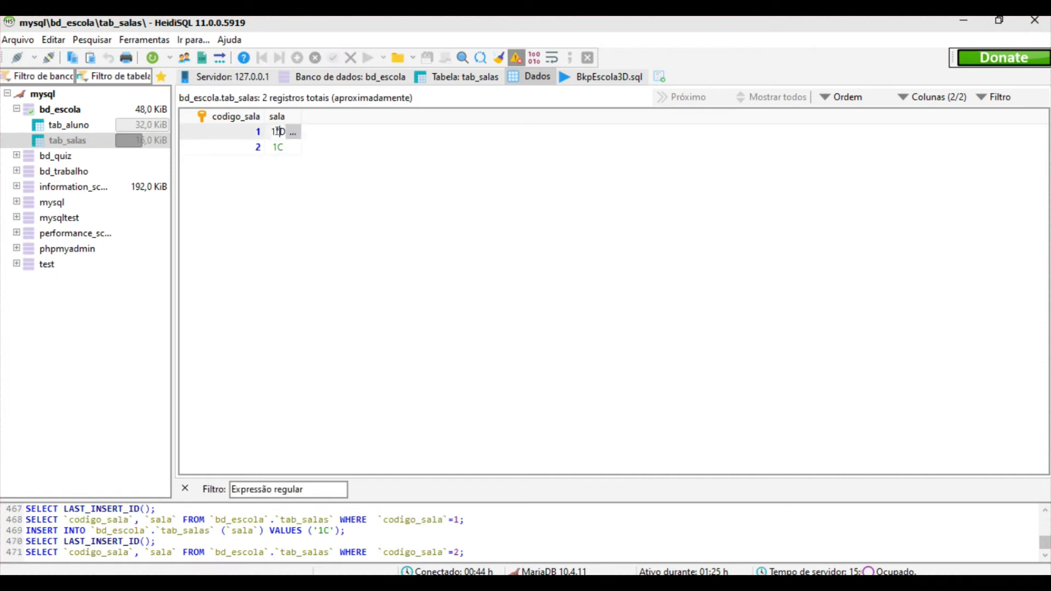
{"action": "left_click", "coordinate": [290, 181]}
Step: Insert another record in tab_salas with sala set to 1A
{"action": "right_click", "coordinate": [277, 171]}
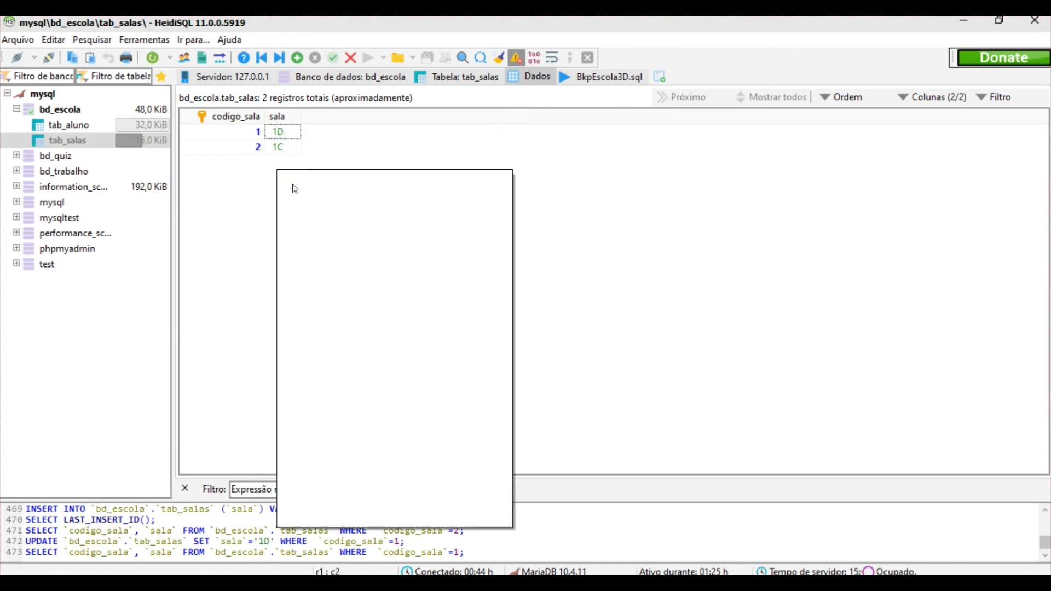
{"action": "left_click", "coordinate": [338, 323]}
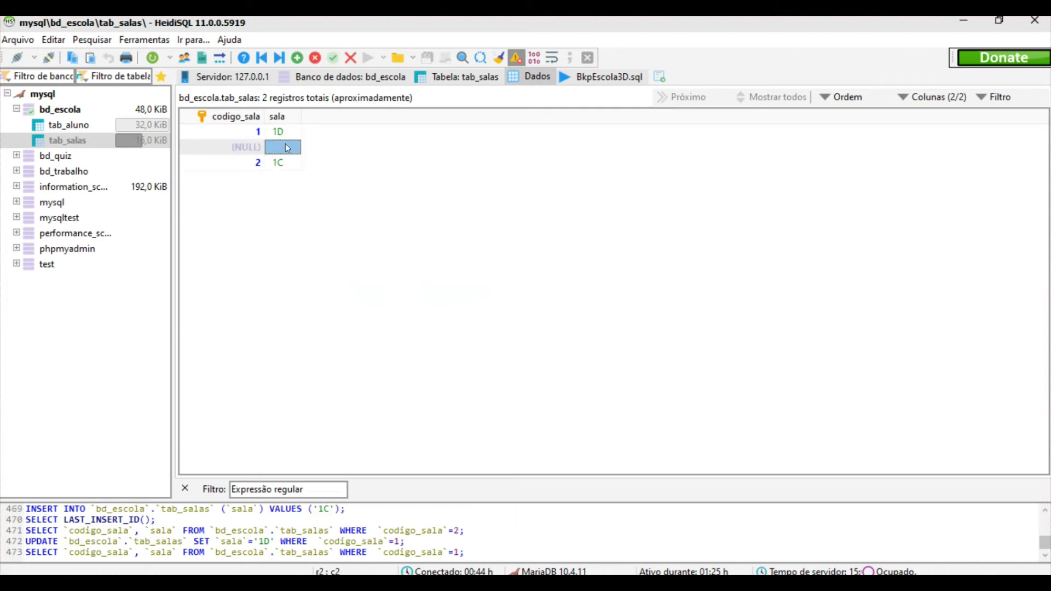
{"action": "left_click", "coordinate": [287, 147]}
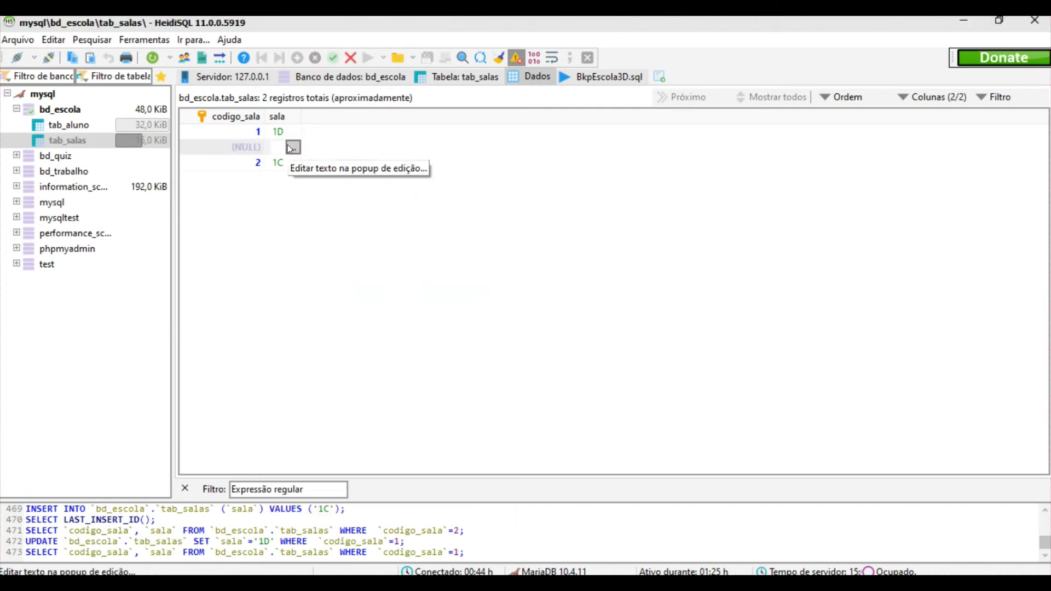
{"action": "type", "text": "1A"}
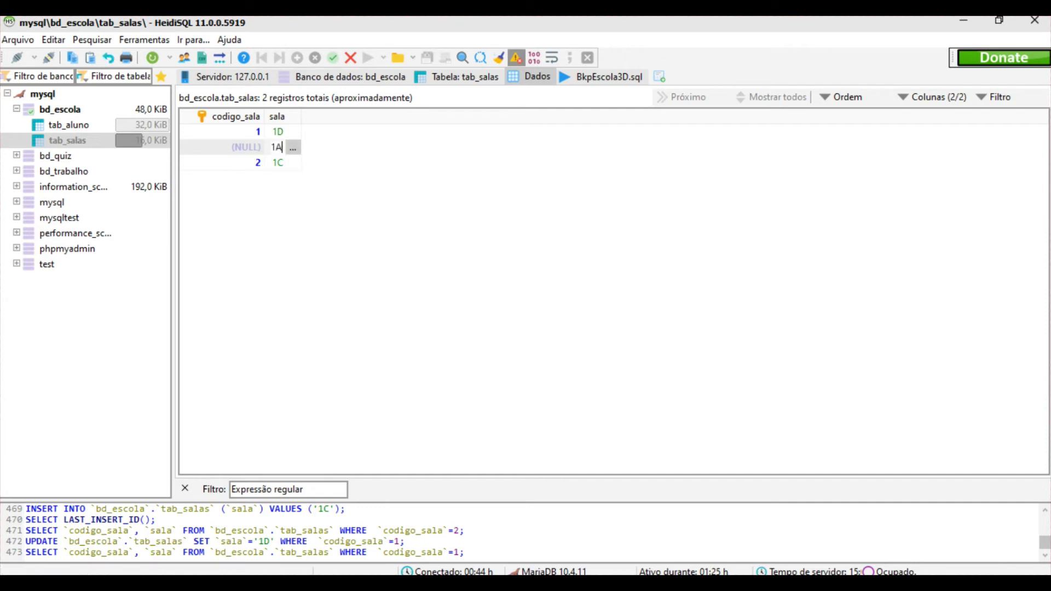
{"action": "key", "text": "Return"}
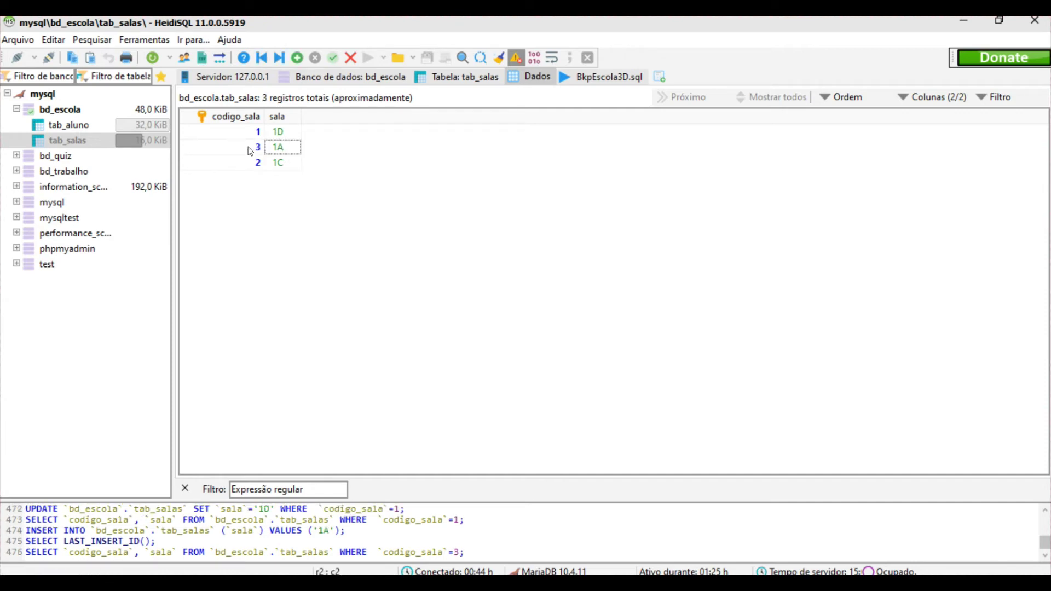
{"action": "left_click", "coordinate": [255, 148]}
{"action": "left_click", "coordinate": [261, 160]}
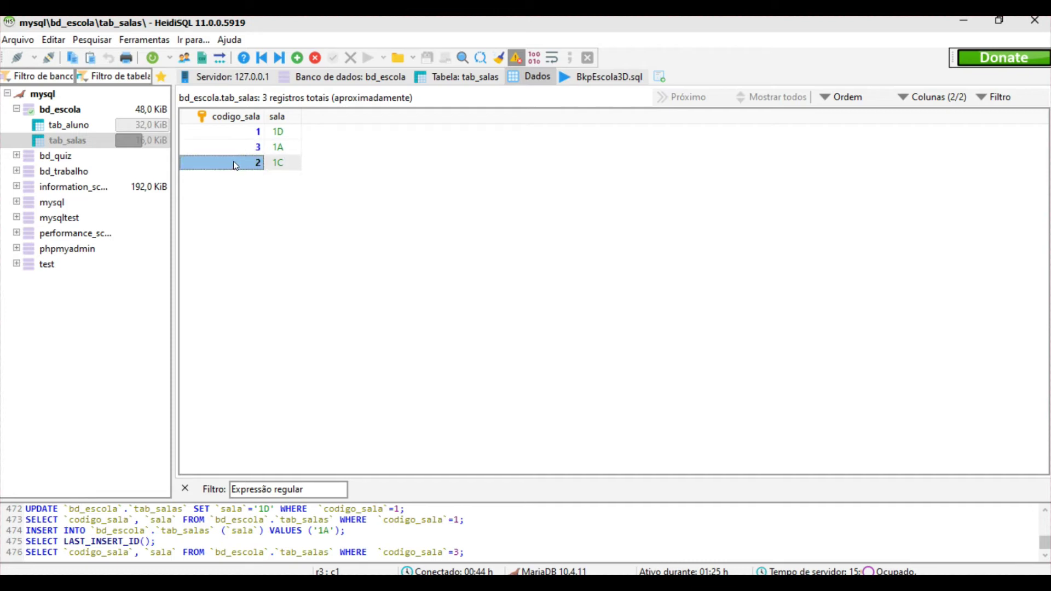
{"action": "left_click", "coordinate": [255, 134]}
{"action": "left_click", "coordinate": [249, 187]}
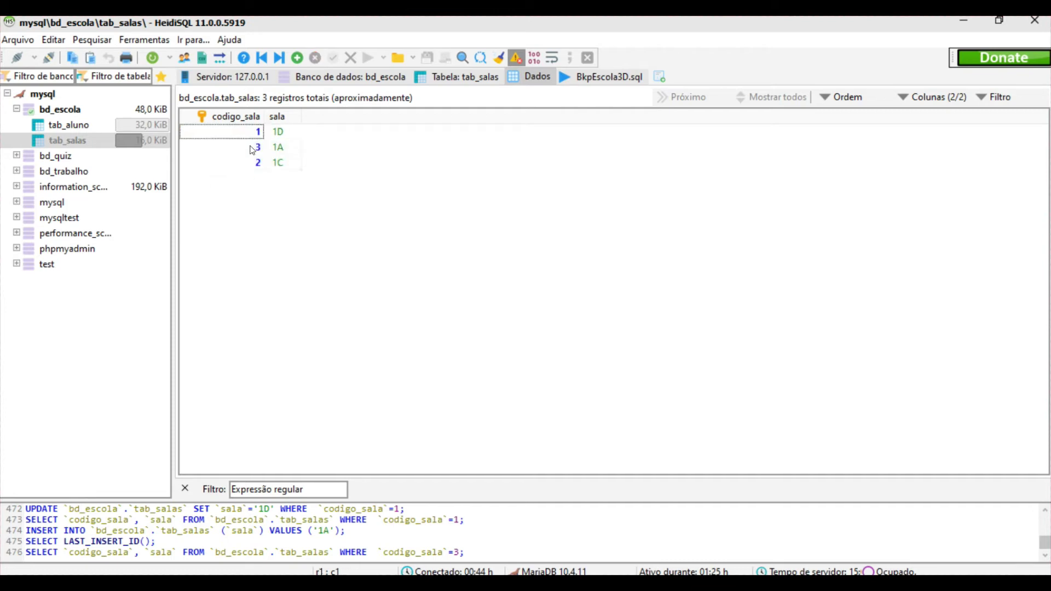
{"action": "left_click", "coordinate": [252, 153]}
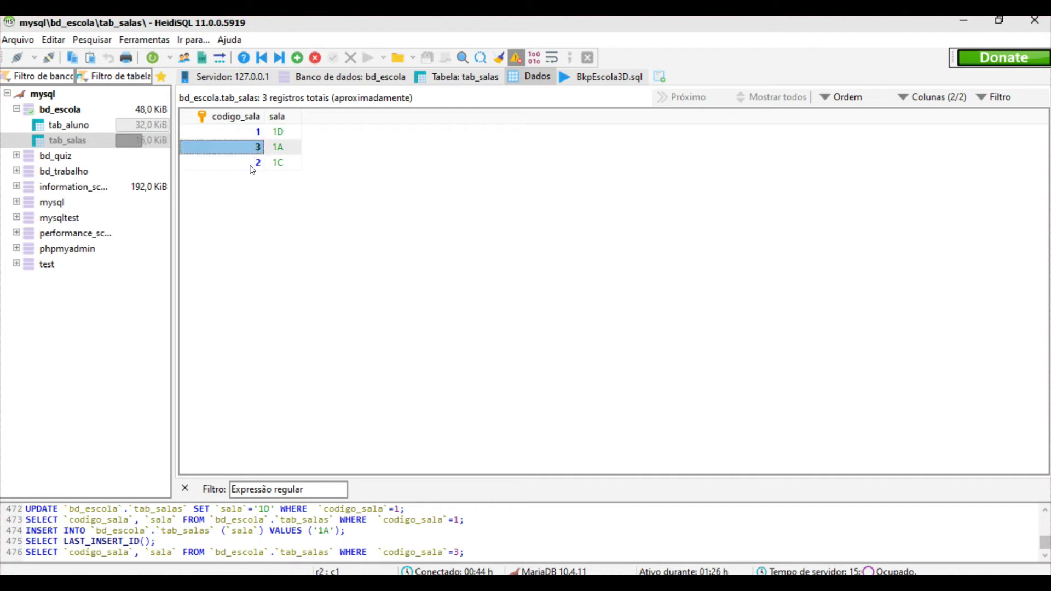
Step: Sort the tab_salas records by codigo_sala in ascending and descending order, and remove the sorting again
{"action": "left_click_drag", "start_coordinate": [251, 149], "coordinate": [258, 165]}
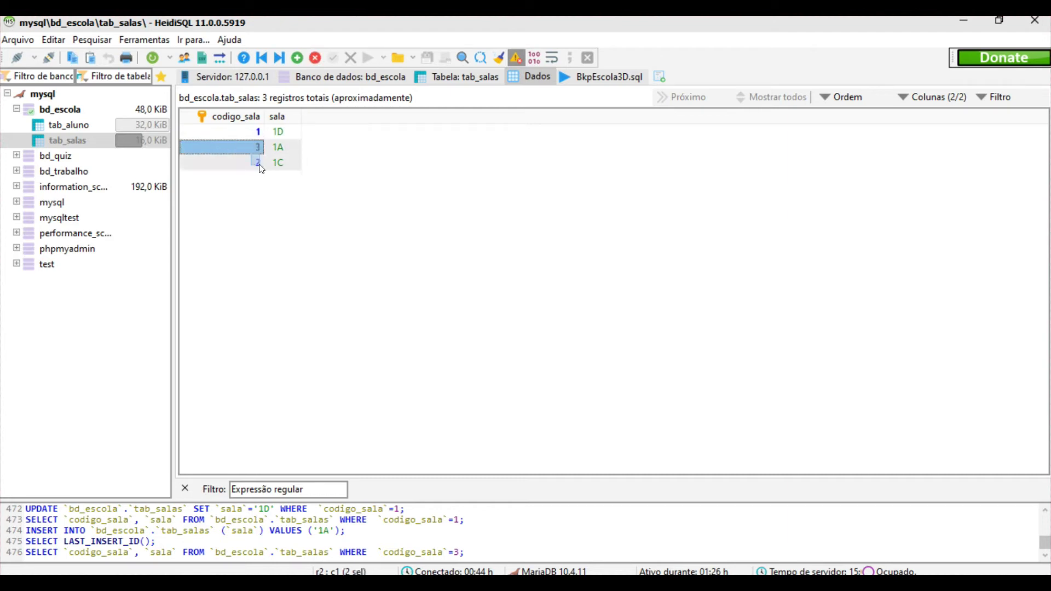
{"action": "left_click", "coordinate": [250, 121]}
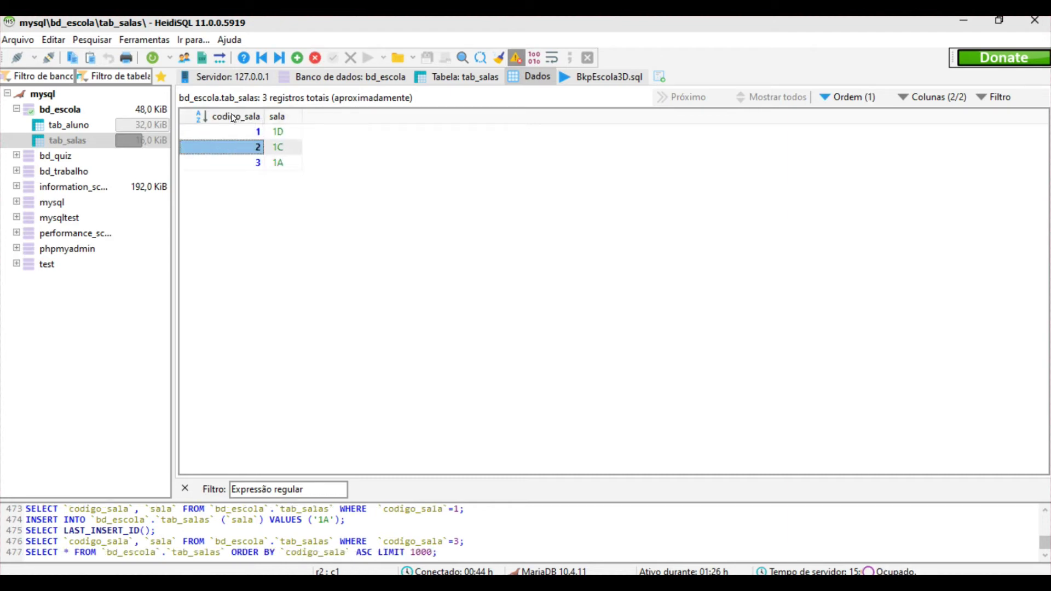
{"action": "left_click", "coordinate": [251, 133]}
{"action": "left_click", "coordinate": [251, 158]}
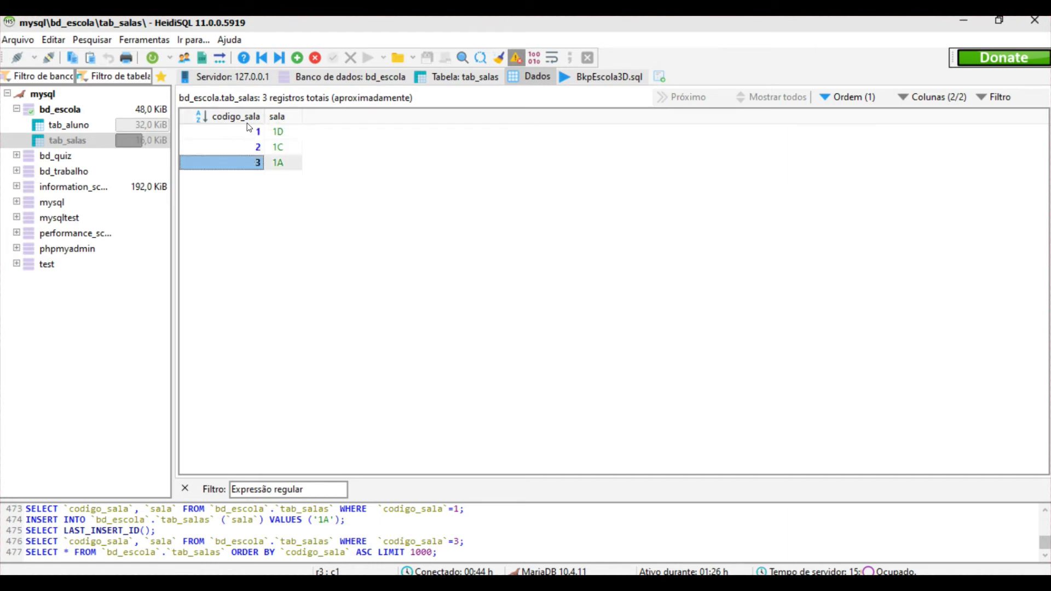
{"action": "left_click", "coordinate": [252, 120]}
{"action": "left_click", "coordinate": [243, 118]}
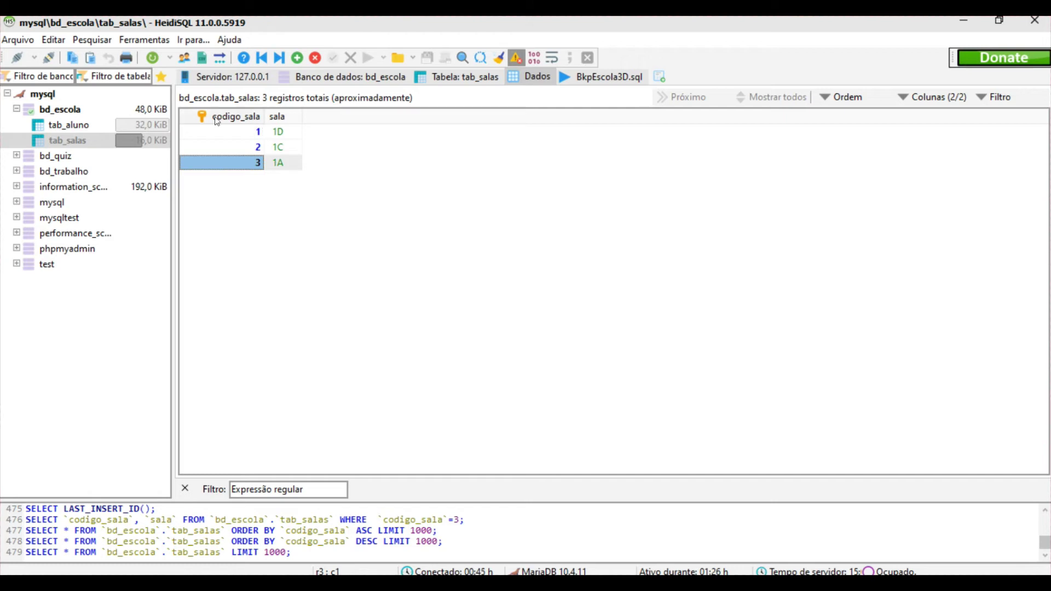
Step: Examine the codigo_sala primary key value of each record in tab_salas
{"action": "left_click", "coordinate": [254, 132]}
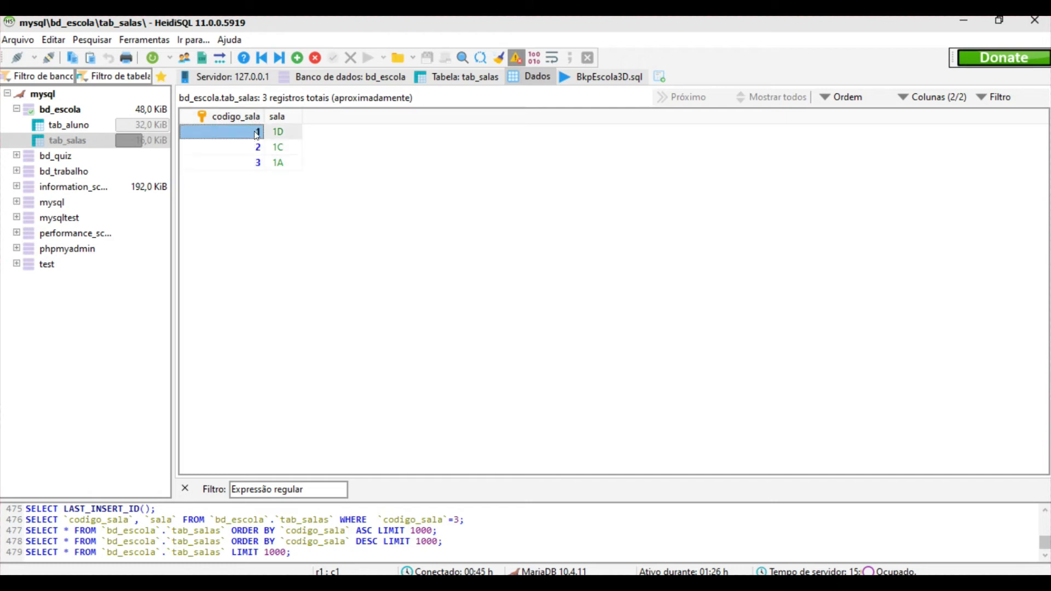
{"action": "left_click", "coordinate": [244, 147]}
{"action": "left_click", "coordinate": [248, 163]}
{"action": "left_click", "coordinate": [255, 137]}
{"action": "left_click", "coordinate": [248, 162]}
{"action": "left_click", "coordinate": [246, 146]}
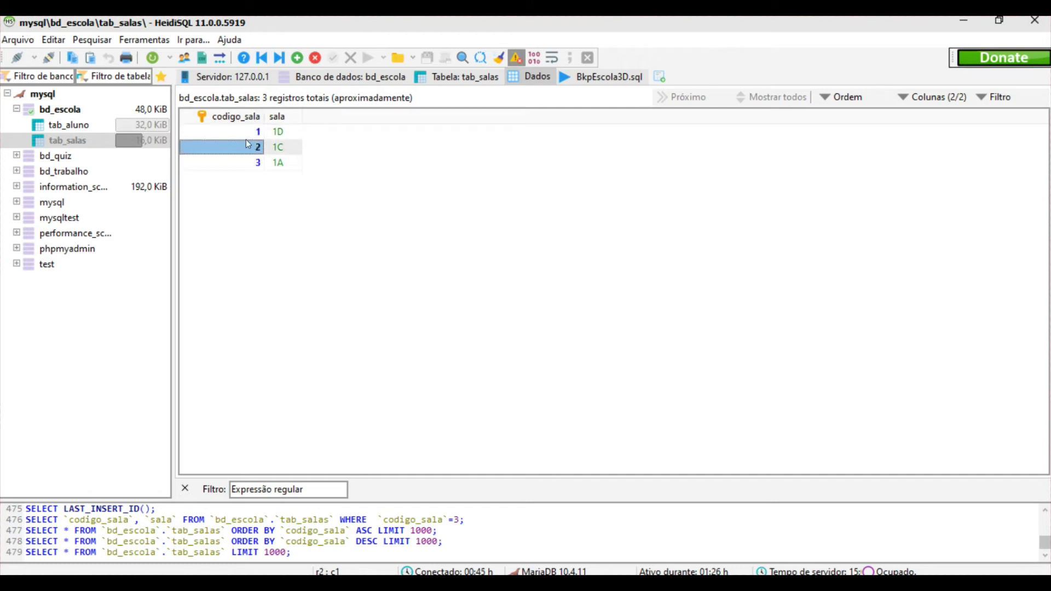
{"action": "left_click", "coordinate": [249, 134]}
{"action": "left_click", "coordinate": [242, 147]}
{"action": "left_click", "coordinate": [245, 164]}
{"action": "left_click", "coordinate": [249, 146]}
{"action": "left_click", "coordinate": [250, 133]}
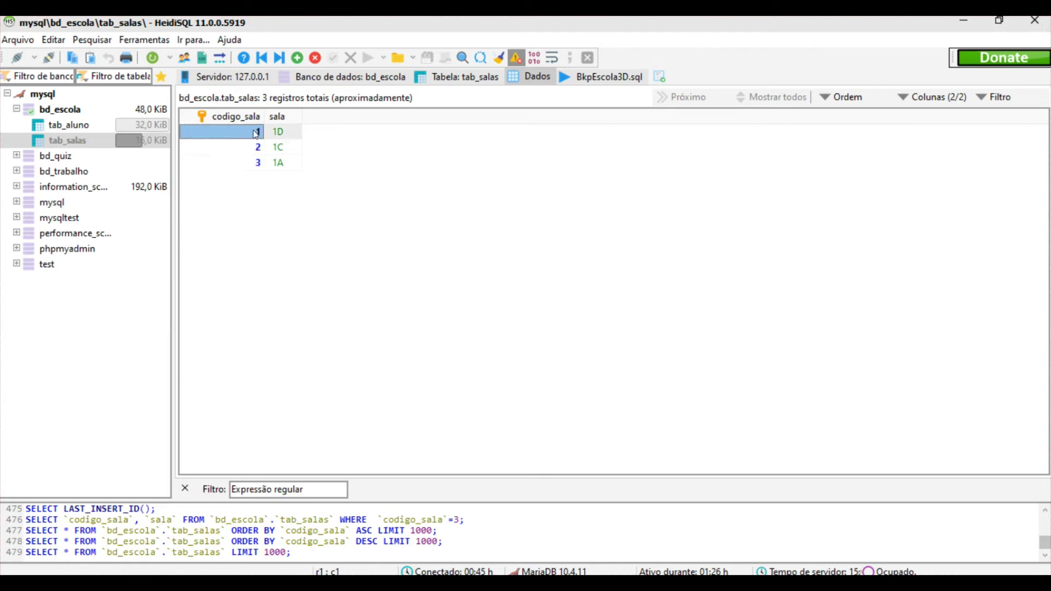
{"action": "left_click", "coordinate": [249, 163]}
{"action": "left_click", "coordinate": [244, 146]}
{"action": "left_click", "coordinate": [244, 136]}
Step: Open the data of tab_aluno, insert a record and enter the student's first name in nome_aluno
{"action": "left_click", "coordinate": [67, 124]}
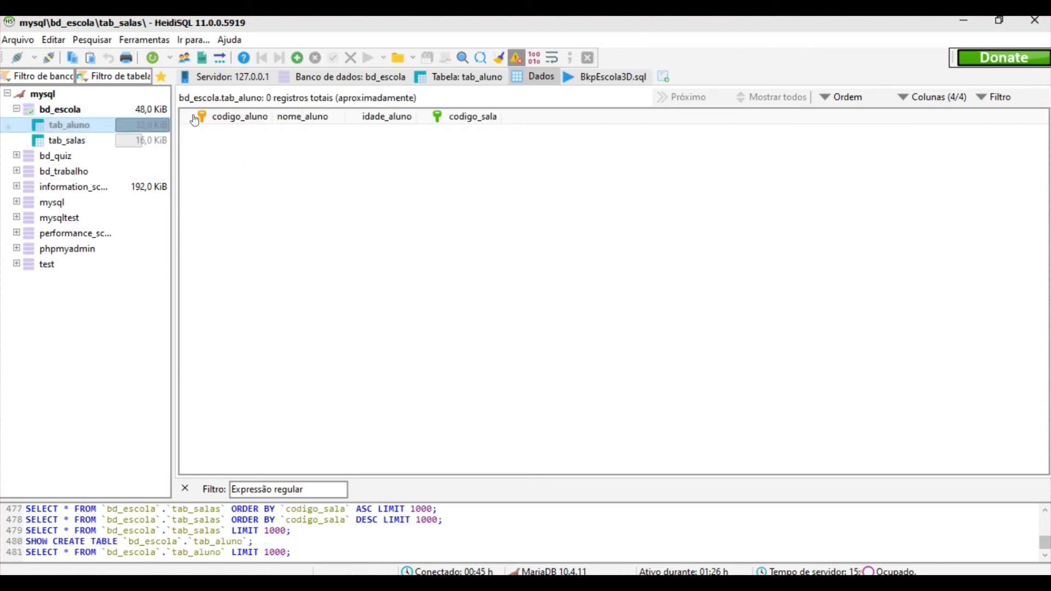
{"action": "right_click", "coordinate": [270, 168]}
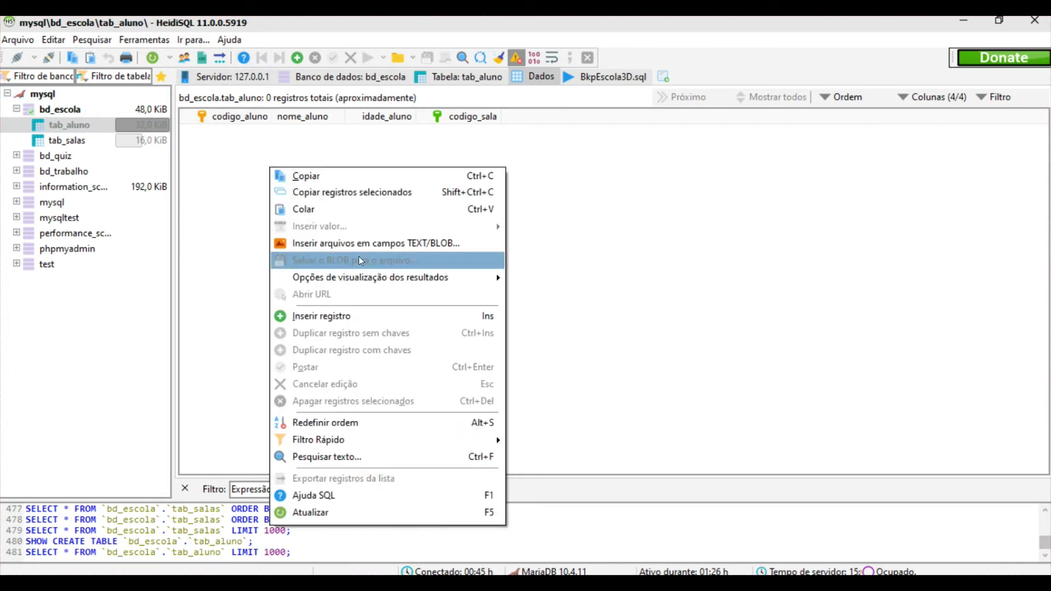
{"action": "left_click", "coordinate": [330, 313]}
{"action": "left_click", "coordinate": [313, 134]}
{"action": "left_click", "coordinate": [313, 133]}
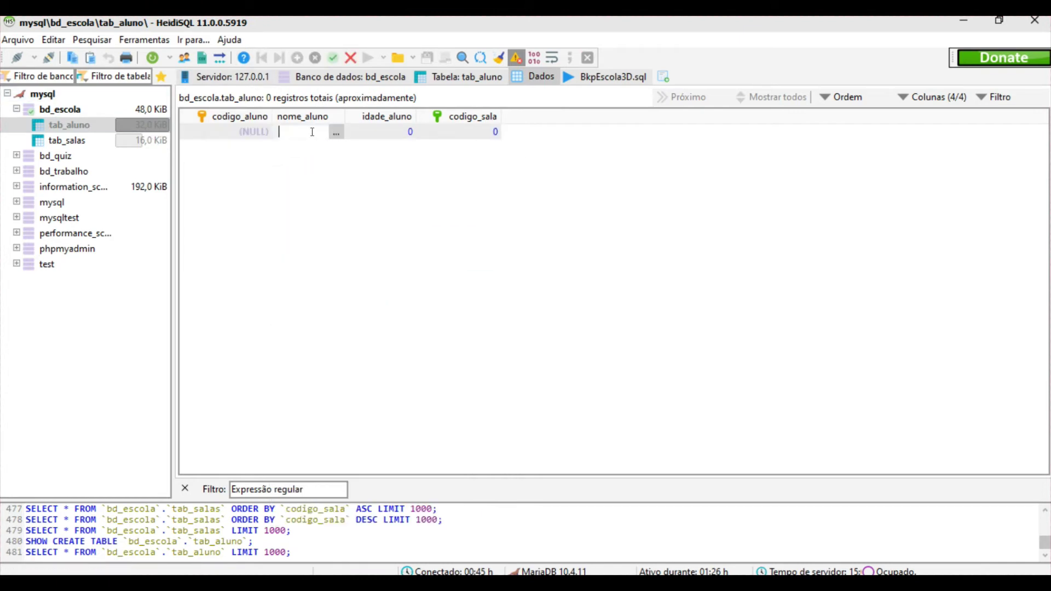
{"action": "type", "text": "vITOR"}
{"action": "key", "text": "BackSpace"}
{"action": "key", "text": "BackSpace"}
{"action": "key", "text": "BackSpace"}
{"action": "key", "text": "BackSpace"}
{"action": "type", "text": "Vitor"}
Step: Set the new student's idade_aluno to 12 and codigo_sala to 2: 1C, and post the record
{"action": "left_click", "coordinate": [399, 136]}
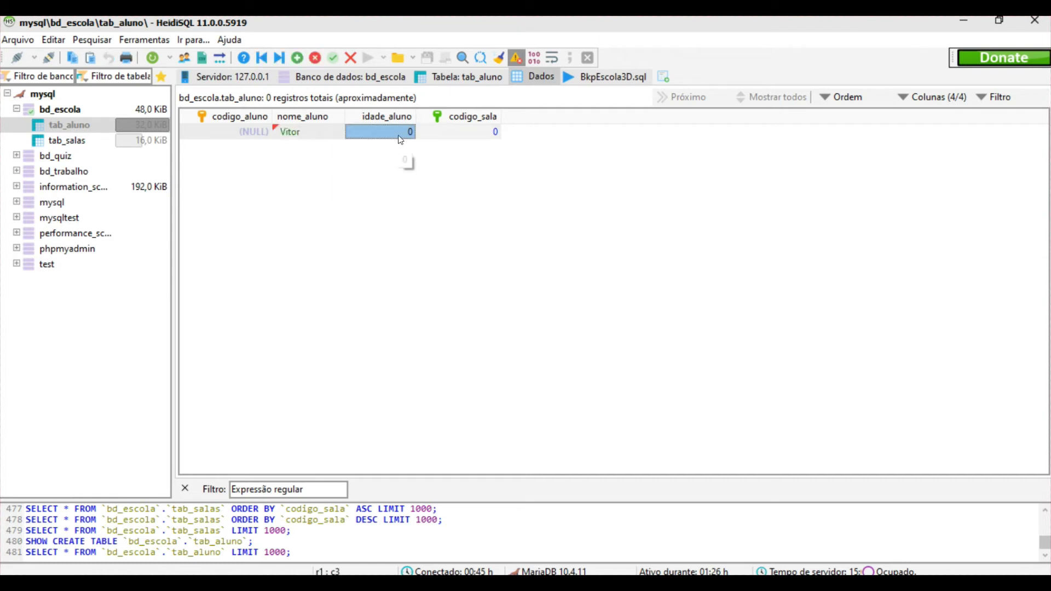
{"action": "left_click", "coordinate": [397, 133]}
{"action": "type", "text": "12"}
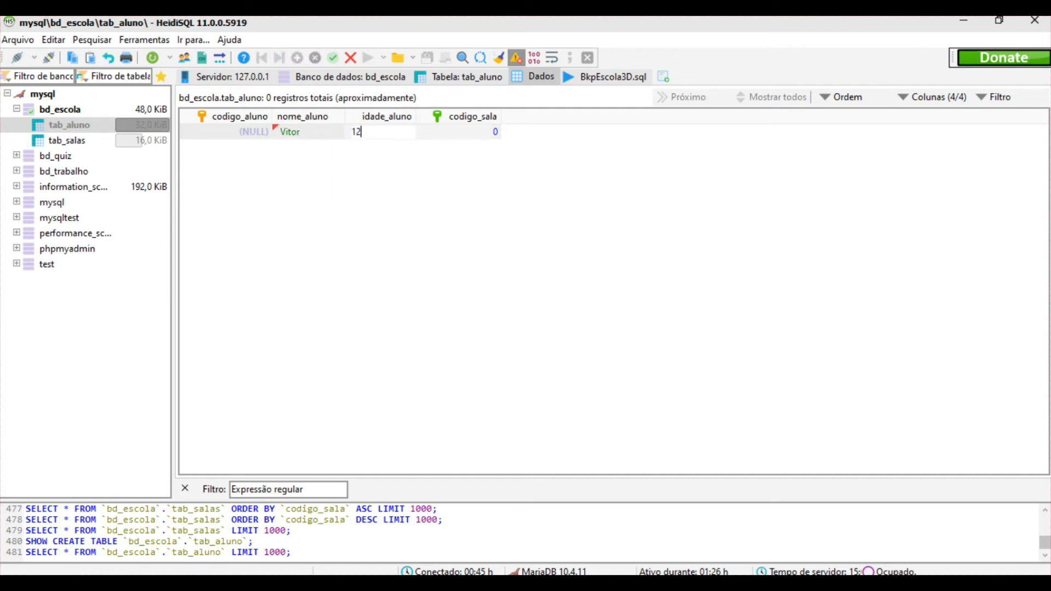
{"action": "left_click", "coordinate": [469, 133]}
{"action": "left_click", "coordinate": [468, 133]}
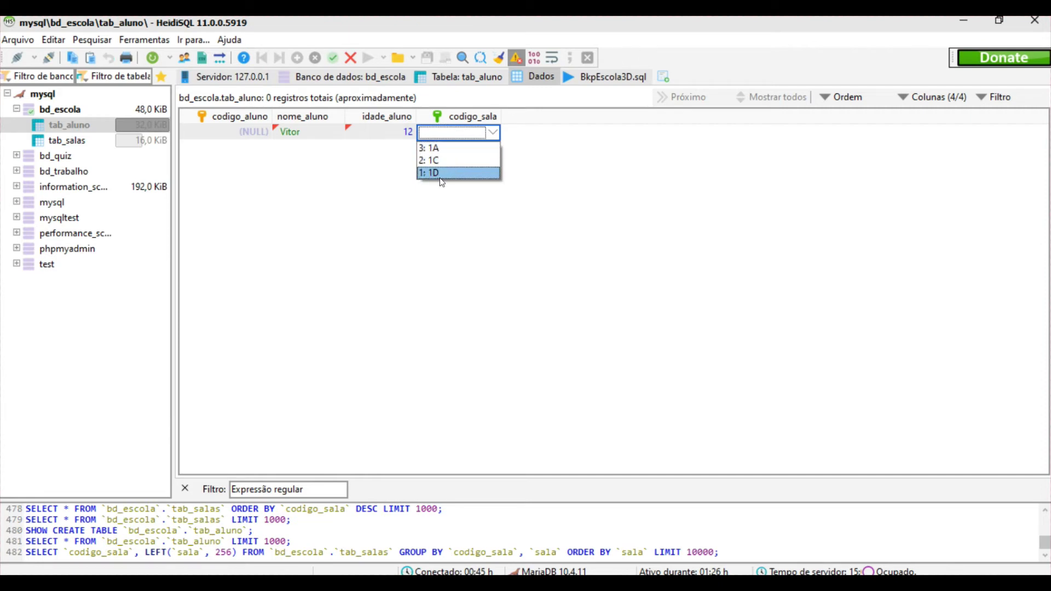
{"action": "left_click", "coordinate": [438, 160]}
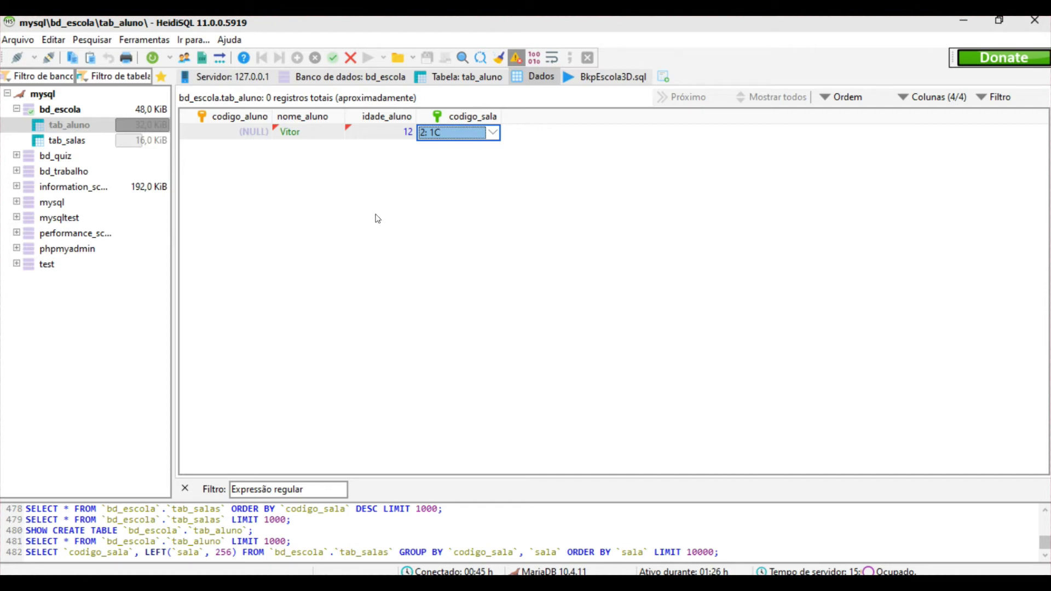
{"action": "left_click", "coordinate": [309, 163]}
Step: Insert a second tab_aluno record with a student's first name, idade_aluno 15 and codigo_sala 3: 1A, and open the tab_salas data
{"action": "right_click", "coordinate": [309, 163]}
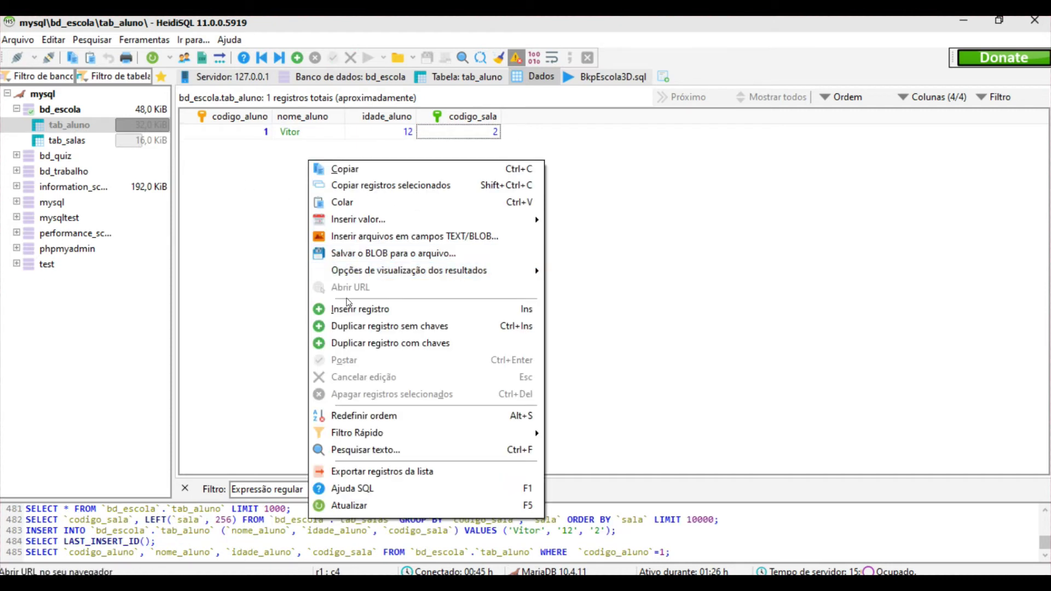
{"action": "left_click", "coordinate": [350, 307]}
{"action": "double_click", "coordinate": [305, 147]}
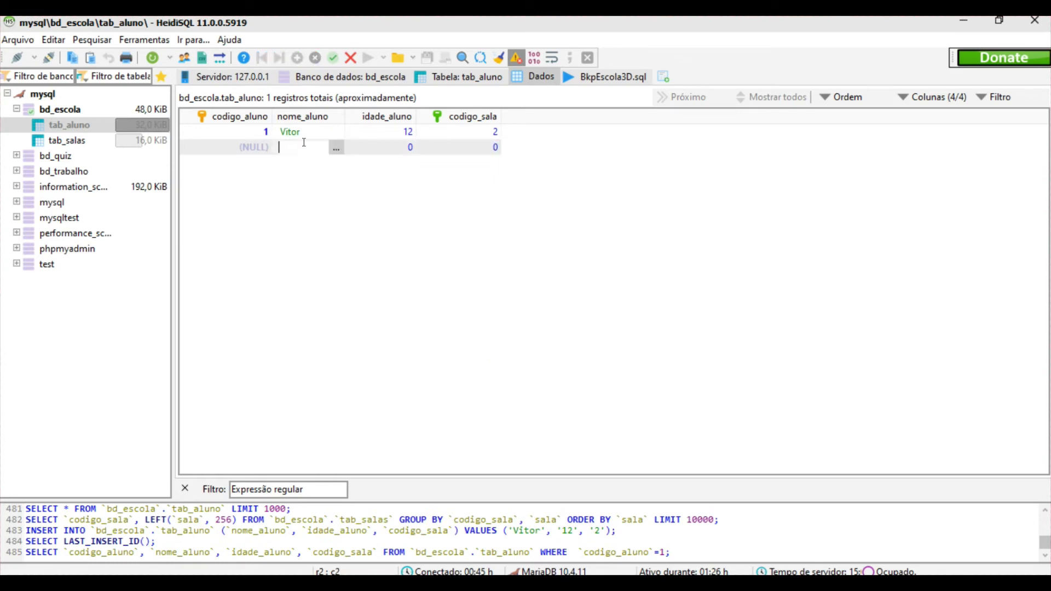
{"action": "type", "text": "Monica"}
{"action": "left_click", "coordinate": [381, 147]}
{"action": "type", "text": "15"}
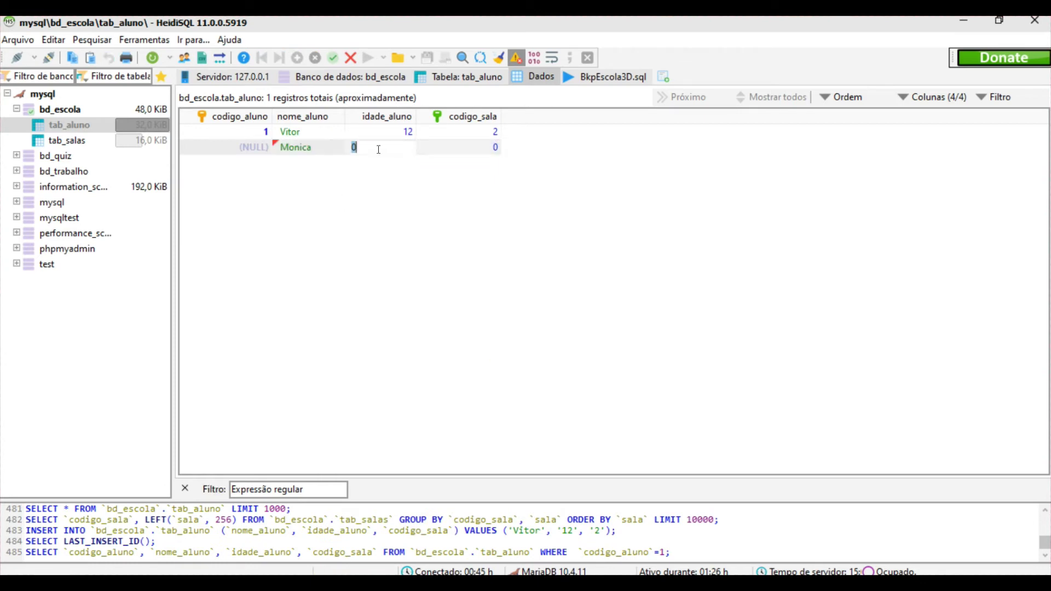
{"action": "double_click", "coordinate": [486, 148]}
{"action": "left_click", "coordinate": [493, 148]}
{"action": "left_click", "coordinate": [459, 162]}
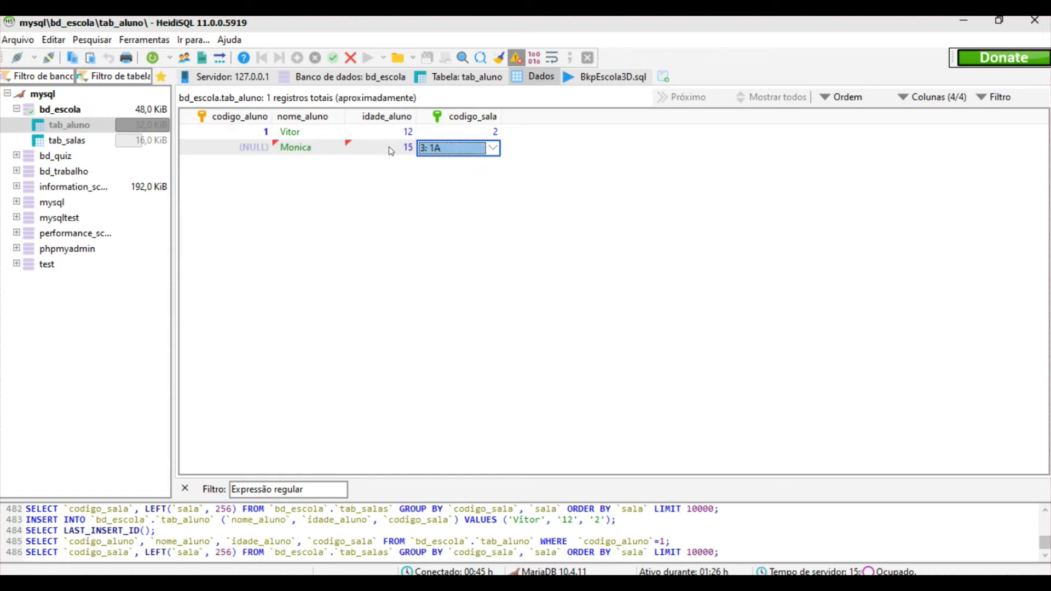
{"action": "left_click", "coordinate": [373, 192]}
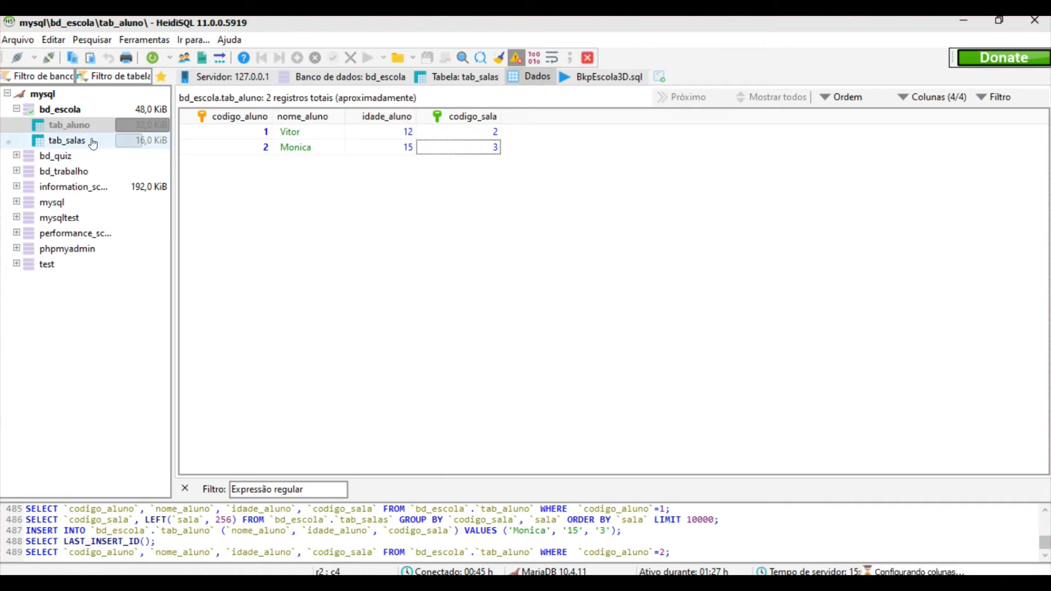
{"action": "left_click", "coordinate": [120, 142]}
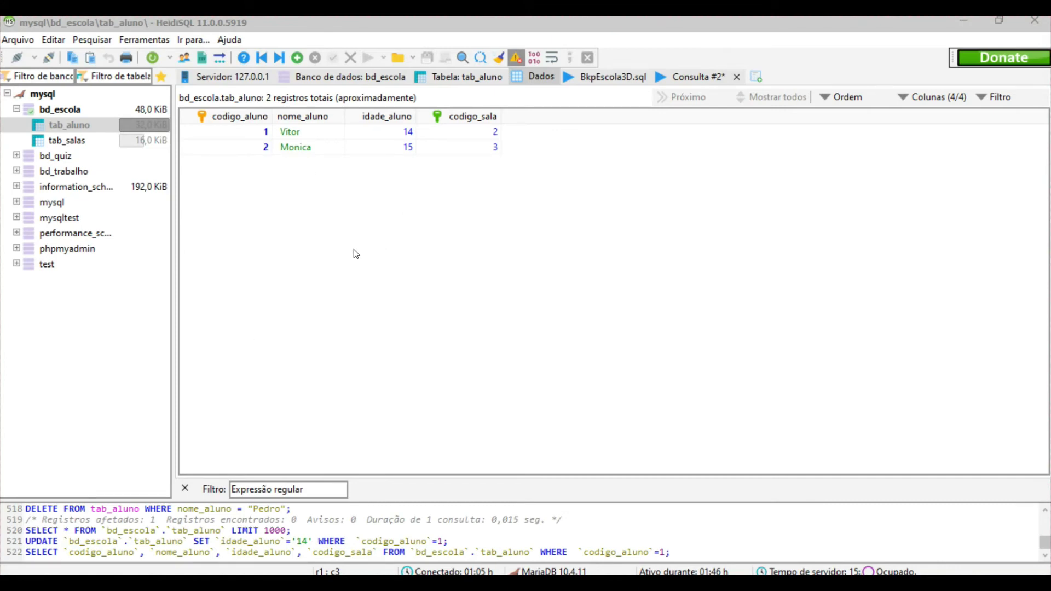
Step: Open a blank query, switch to the Consulta #2 script and close the blank query
{"action": "left_click", "coordinate": [815, 186]}
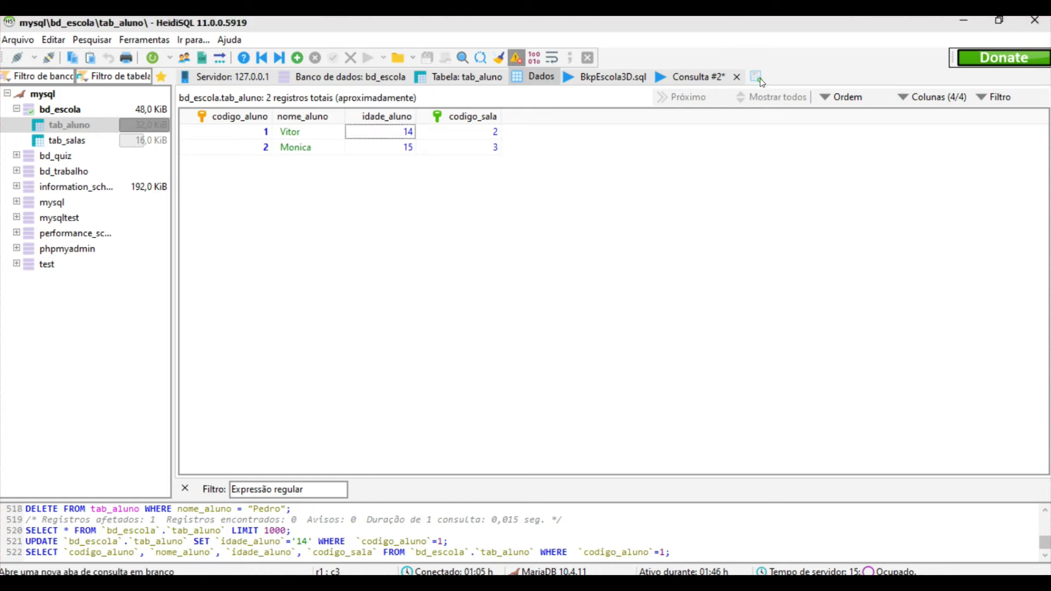
{"action": "left_click", "coordinate": [755, 77]}
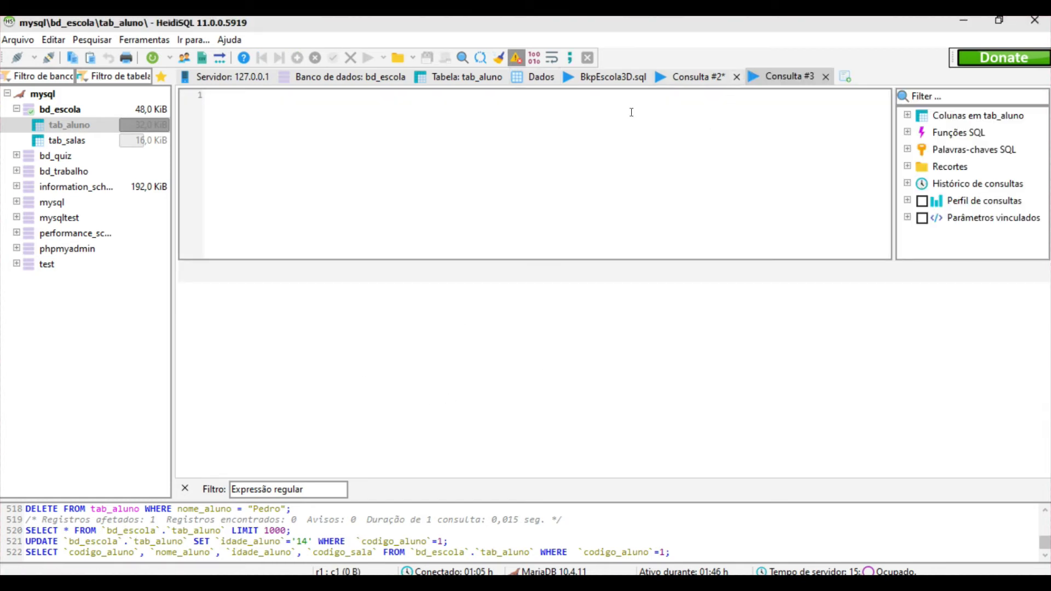
{"action": "key", "text": "Return"}
{"action": "key", "text": "Return"}
{"action": "key", "text": "Return"}
{"action": "key", "text": "Return"}
{"action": "key", "text": "BackSpace"}
{"action": "key", "text": "BackSpace"}
{"action": "key", "text": "BackSpace"}
{"action": "key", "text": "BackSpace"}
{"action": "left_click", "coordinate": [674, 77]}
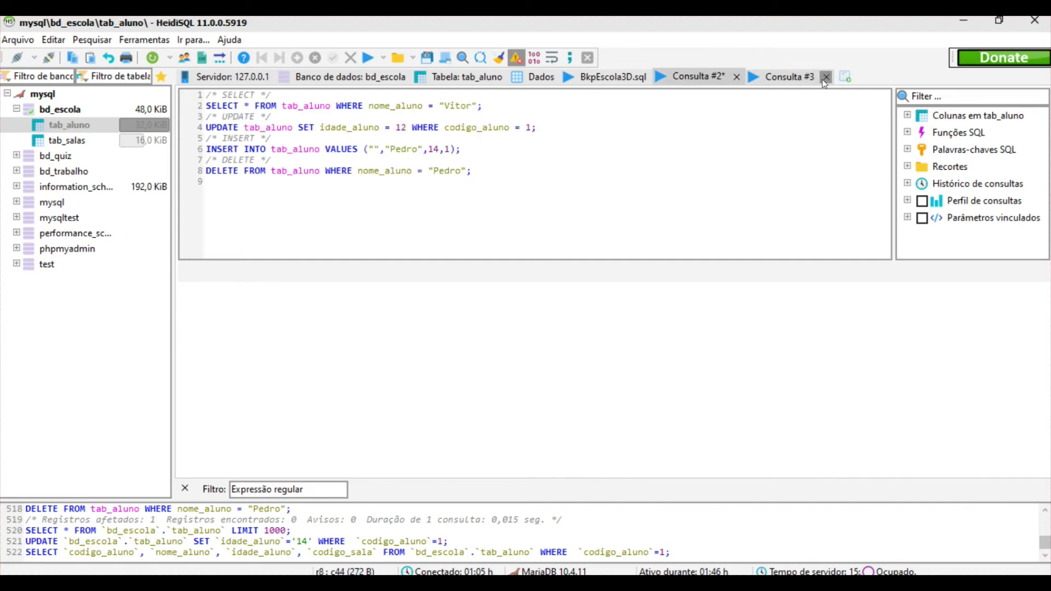
{"action": "left_click", "coordinate": [823, 78]}
Step: Examine the SELECT, UPDATE, INSERT and DELETE statements for tab_aluno in the Consulta #2 script
{"action": "left_click_drag", "start_coordinate": [487, 171], "coordinate": [207, 100]}
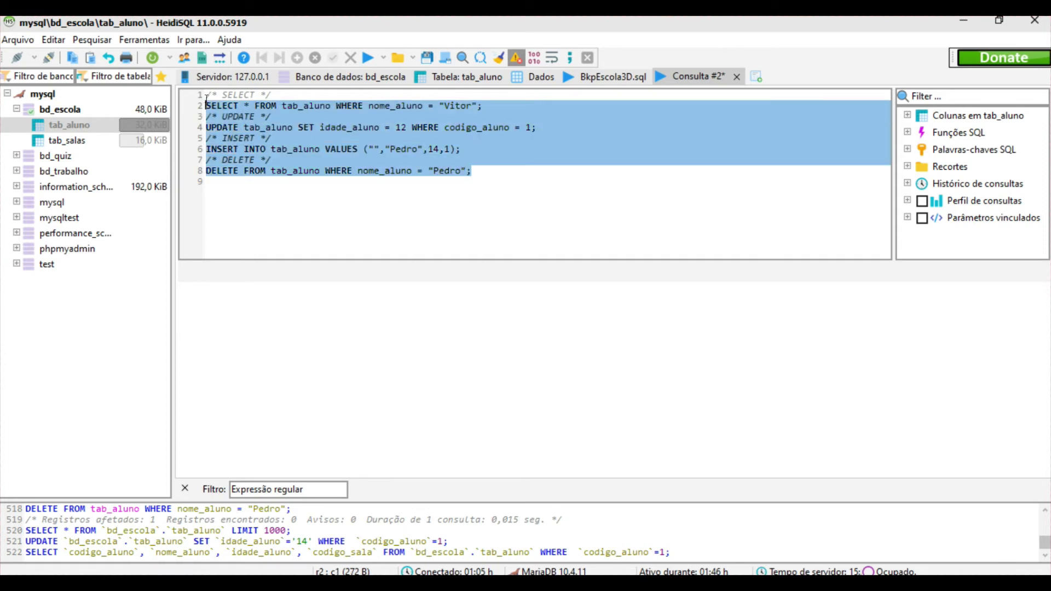
{"action": "left_click_drag", "start_coordinate": [481, 184], "coordinate": [188, 87]}
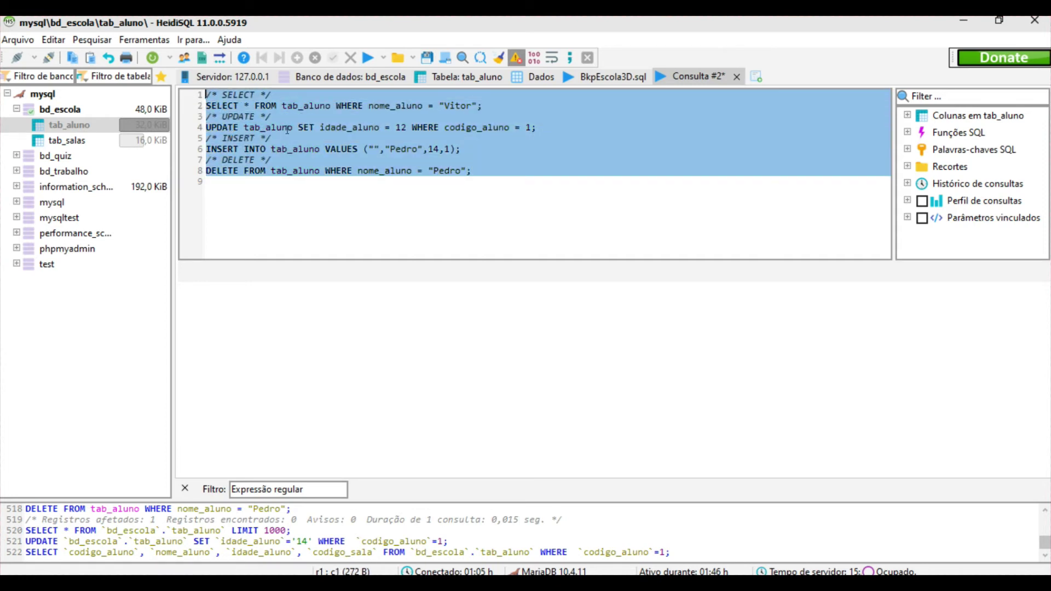
{"action": "left_click", "coordinate": [476, 174]}
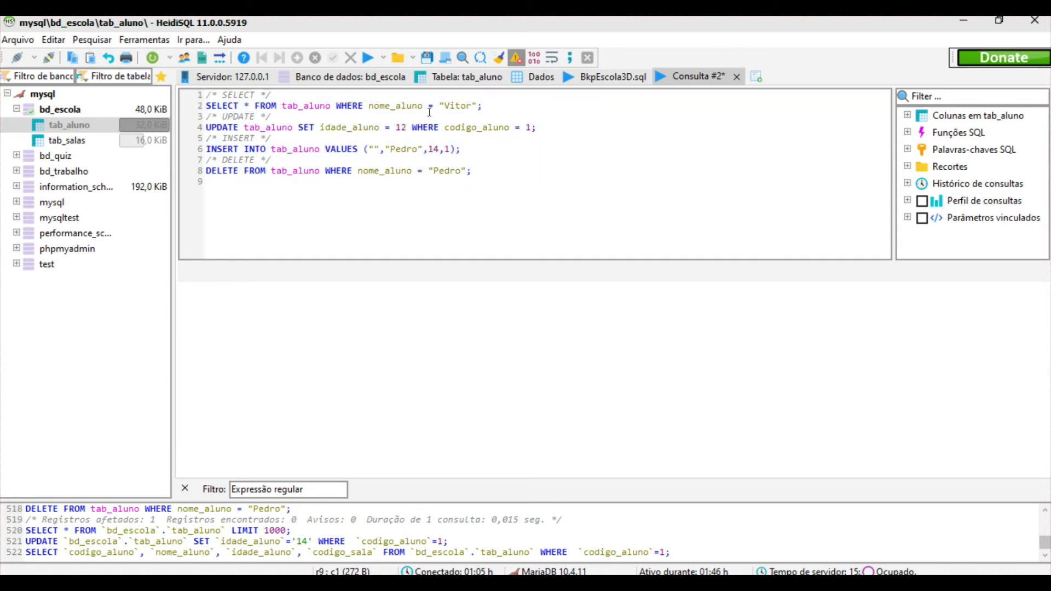
{"action": "left_click", "coordinate": [292, 103]}
{"action": "left_click", "coordinate": [477, 146]}
{"action": "left_click_drag", "start_coordinate": [483, 143], "coordinate": [250, 146]}
{"action": "left_click_drag", "start_coordinate": [544, 126], "coordinate": [202, 124]}
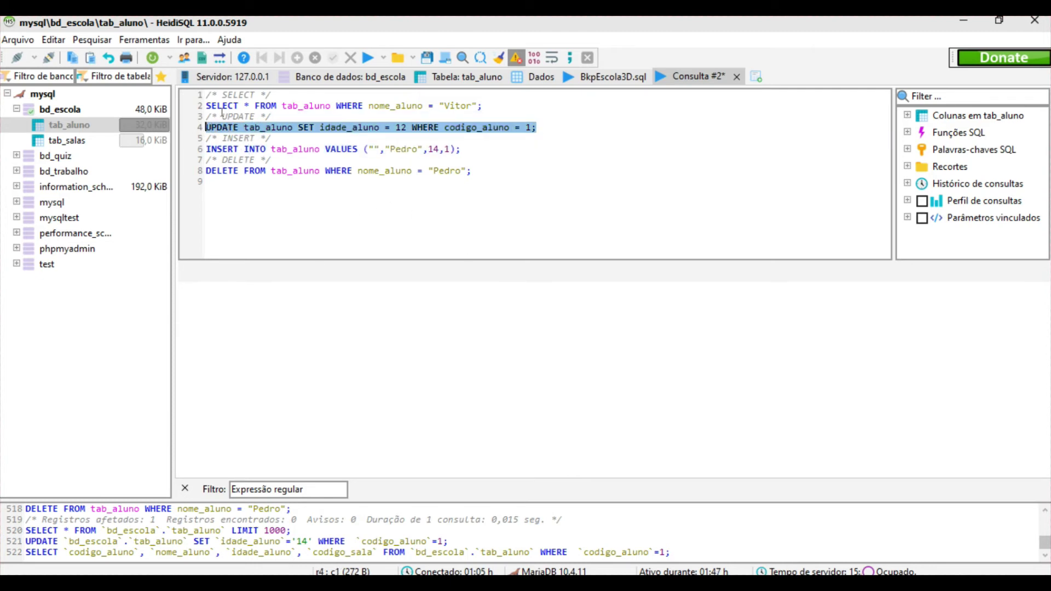
{"action": "left_click_drag", "start_coordinate": [505, 104], "coordinate": [215, 111]}
{"action": "left_click", "coordinate": [368, 108]}
{"action": "key", "text": "Down"}
{"action": "key", "text": "Down"}
{"action": "key", "text": "Down"}
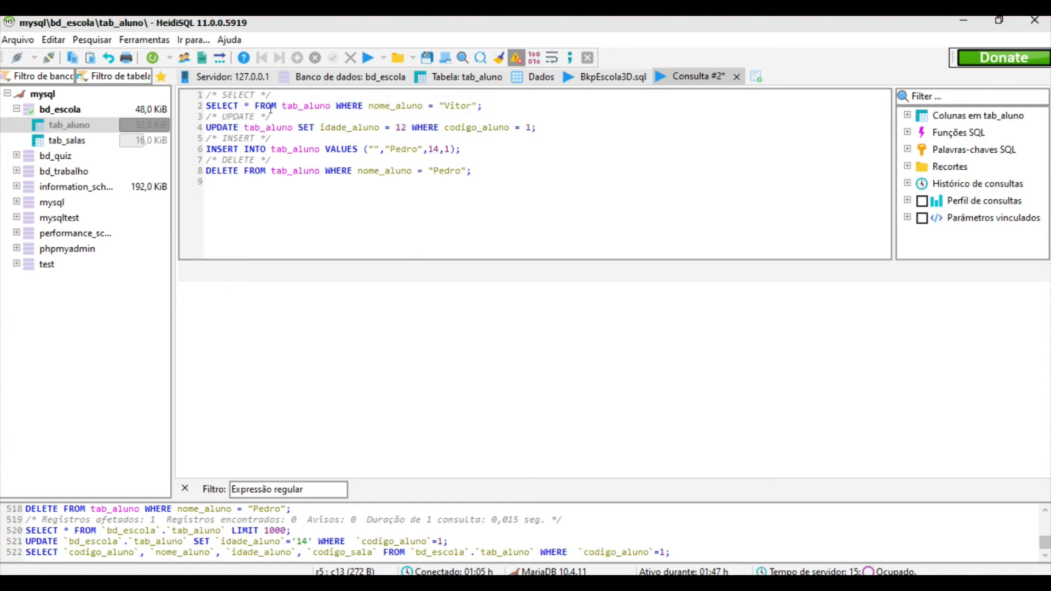
Step: Examine the WHERE condition on nome_aluno in the SELECT statement
{"action": "left_click_drag", "start_coordinate": [482, 105], "coordinate": [331, 106]}
{"action": "double_click", "coordinate": [350, 104]}
{"action": "left_click", "coordinate": [377, 103]}
{"action": "left_click", "coordinate": [352, 103]}
{"action": "double_click", "coordinate": [351, 104]}
{"action": "left_click", "coordinate": [422, 106]}
Step: Run only the SELECT statement that filters tab_aluno by nome_aluno and review its returned row
{"action": "left_click_drag", "start_coordinate": [510, 104], "coordinate": [207, 107]}
{"action": "left_click", "coordinate": [228, 104]}
{"action": "left_click", "coordinate": [362, 104]}
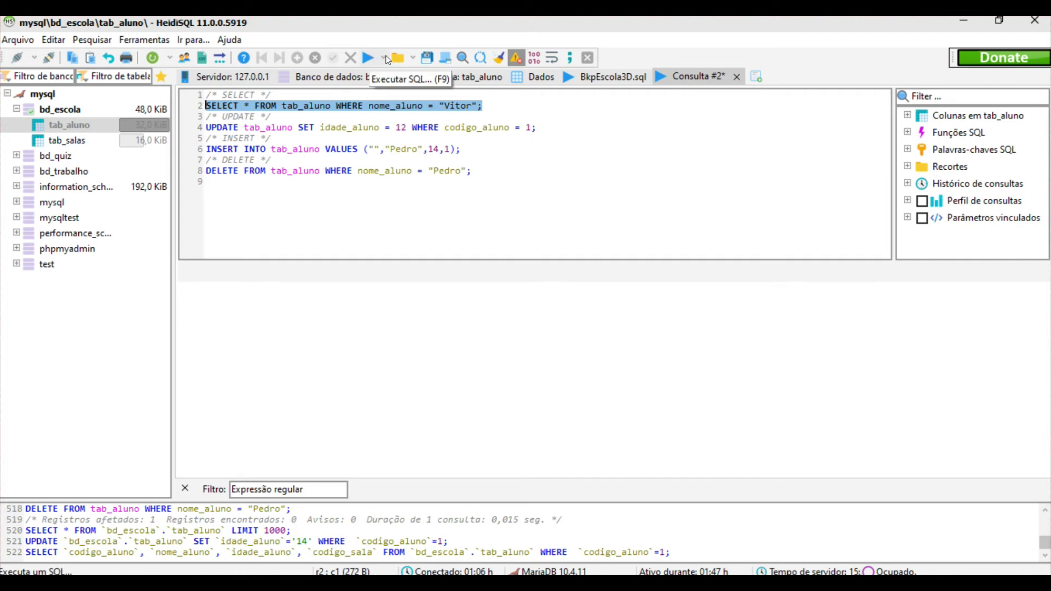
{"action": "left_click", "coordinate": [384, 57]}
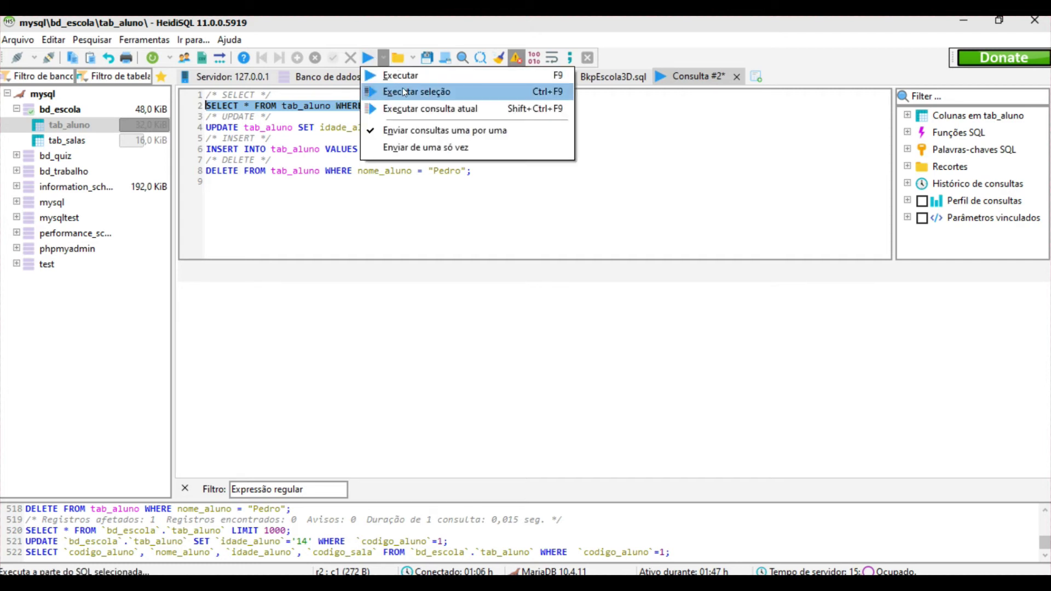
{"action": "left_click", "coordinate": [403, 92]}
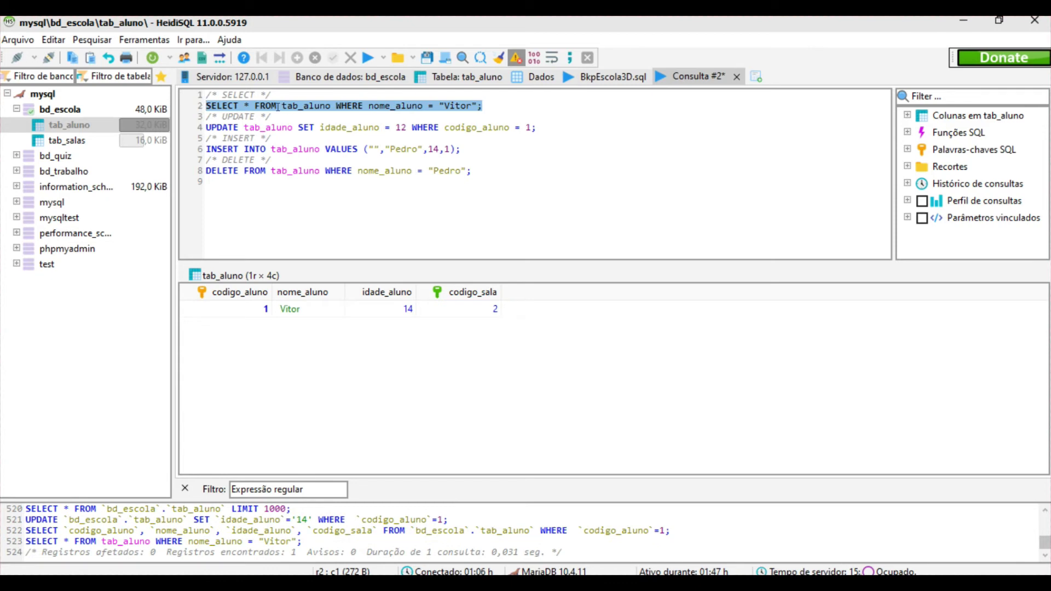
{"action": "left_click_drag", "start_coordinate": [217, 406], "coordinate": [537, 311]}
{"action": "left_click_drag", "start_coordinate": [236, 328], "coordinate": [562, 302]}
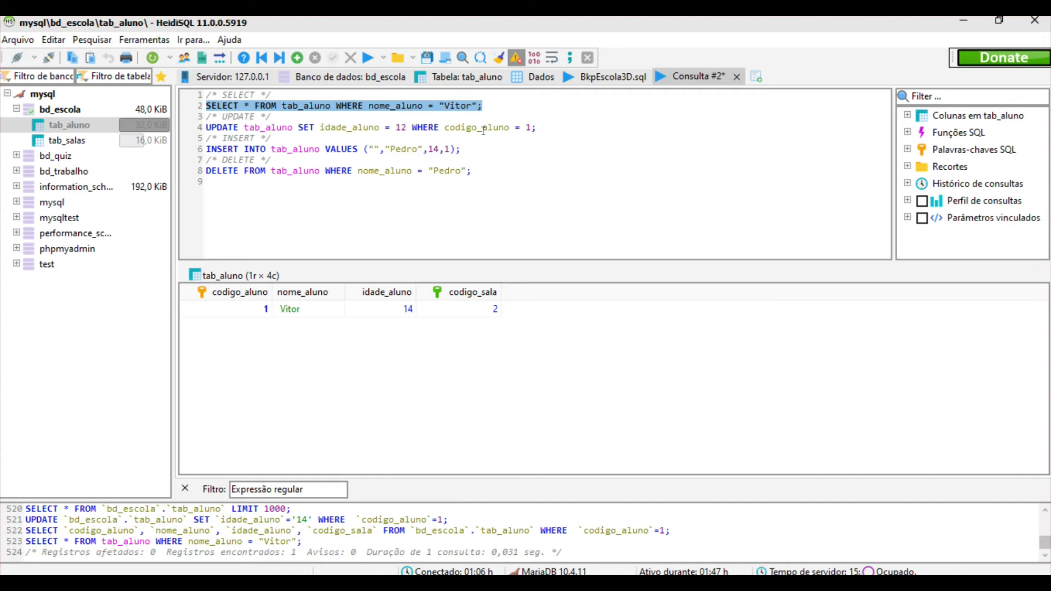
Step: Examine the UPDATE statement's SET idade_aluno assignment and its WHERE codigo_aluno condition in the Consulta #2 script
{"action": "left_click", "coordinate": [233, 117]}
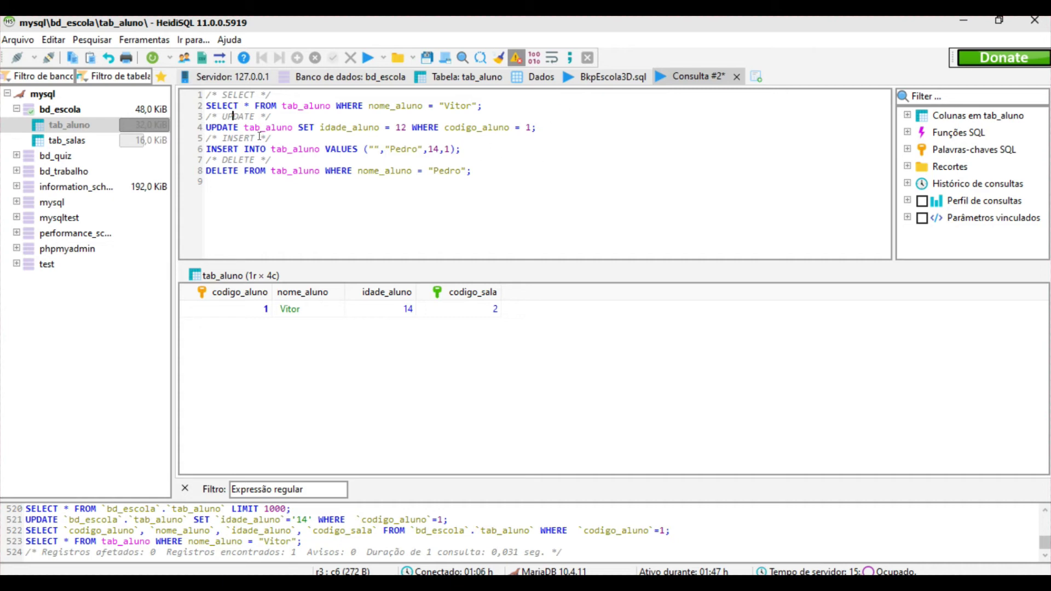
{"action": "left_click_drag", "start_coordinate": [206, 128], "coordinate": [250, 129]}
{"action": "left_click", "coordinate": [344, 139]}
{"action": "left_click_drag", "start_coordinate": [319, 127], "coordinate": [402, 127]}
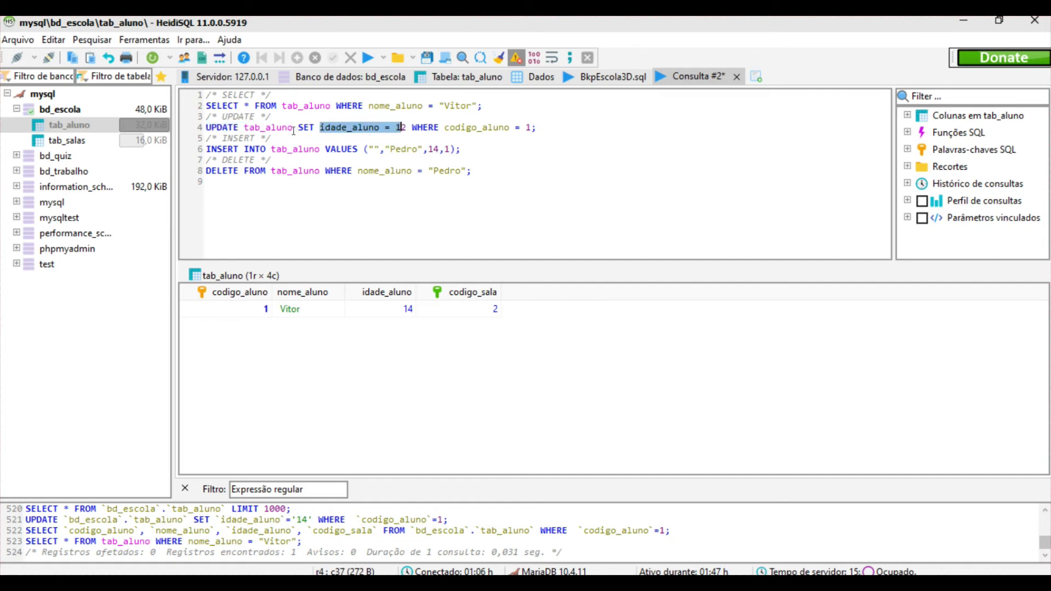
{"action": "left_click", "coordinate": [454, 127]}
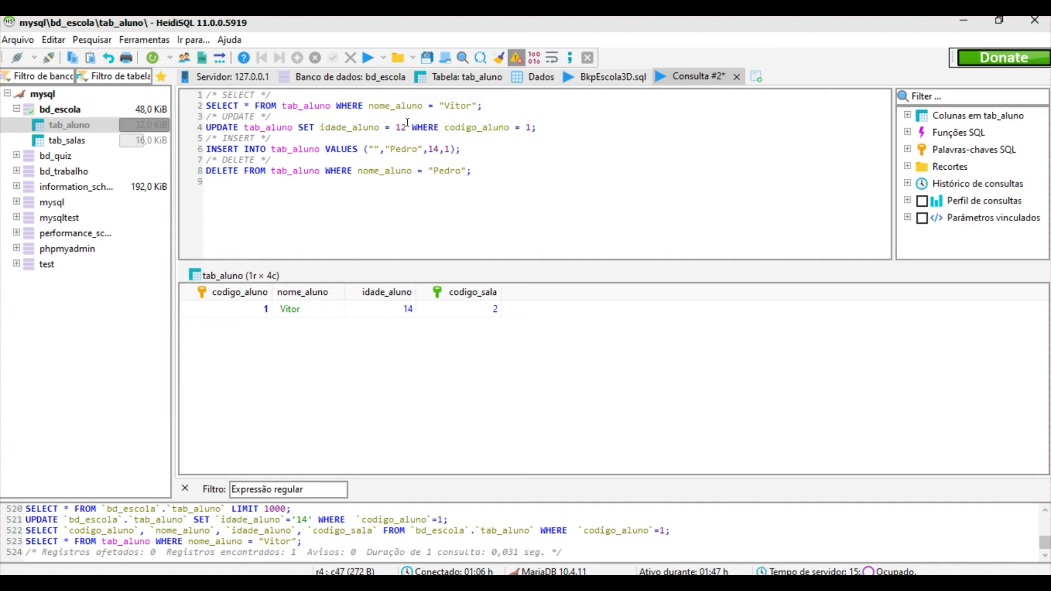
{"action": "left_click_drag", "start_coordinate": [455, 128], "coordinate": [533, 124]}
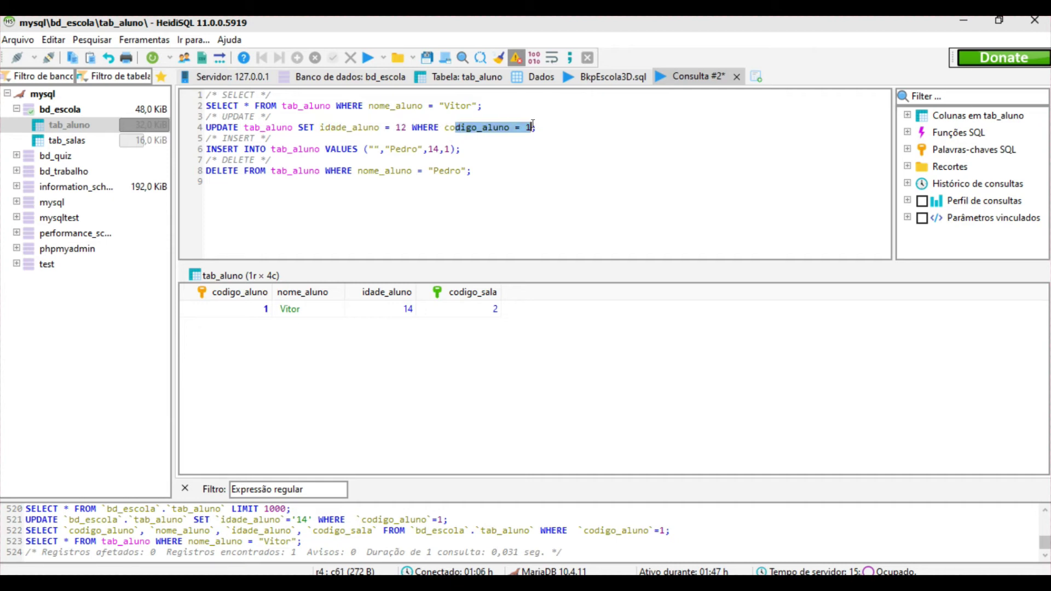
{"action": "left_click", "coordinate": [351, 135]}
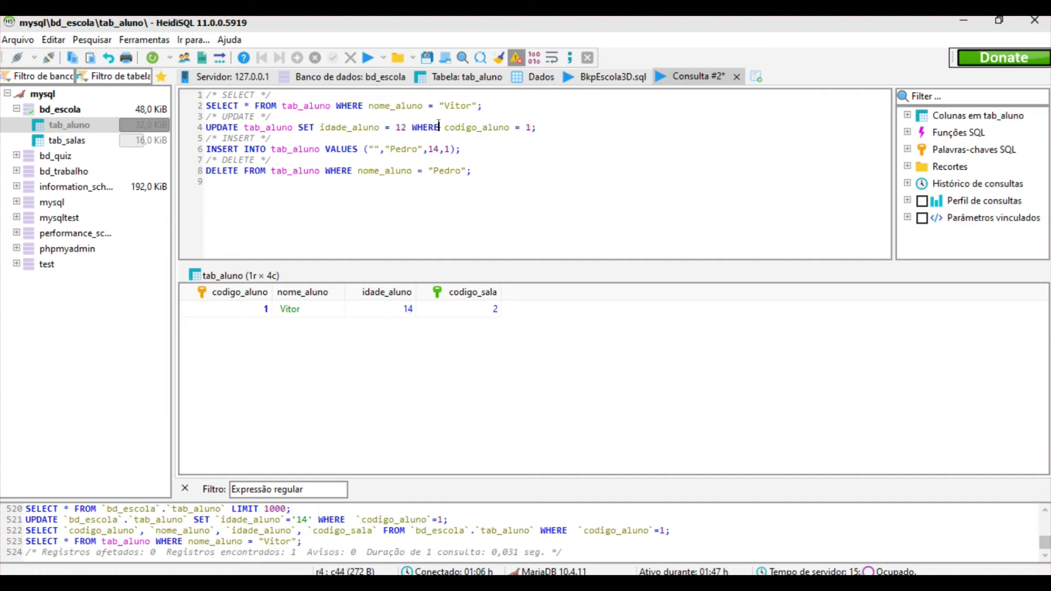
{"action": "left_click_drag", "start_coordinate": [443, 127], "coordinate": [537, 126]}
Step: Compare the UPDATE statement's codigo_aluno condition and idade_aluno assignment with the records in tab_aluno
{"action": "left_click", "coordinate": [539, 78]}
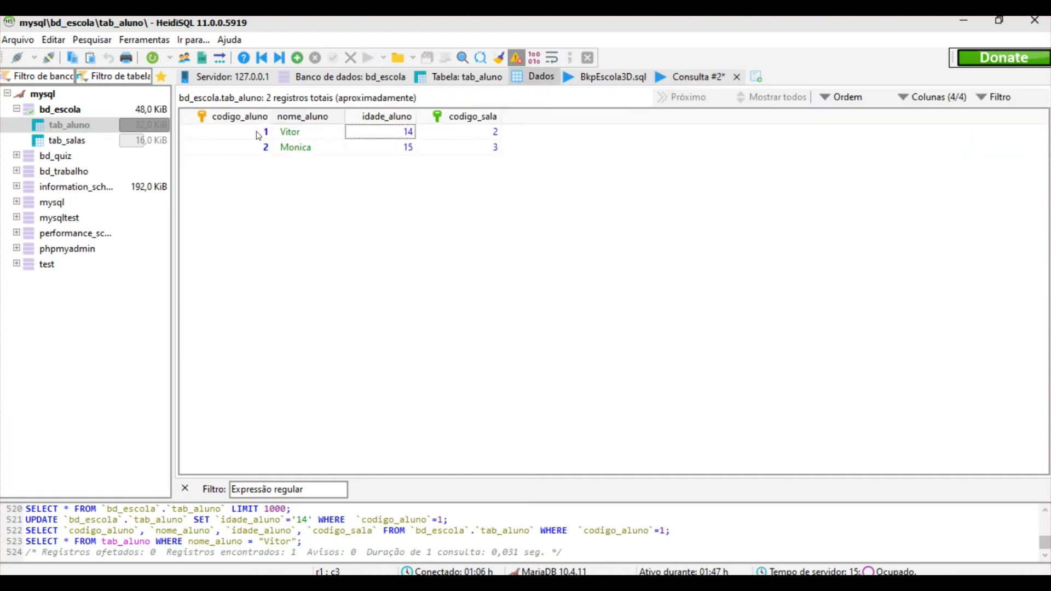
{"action": "left_click", "coordinate": [681, 75]}
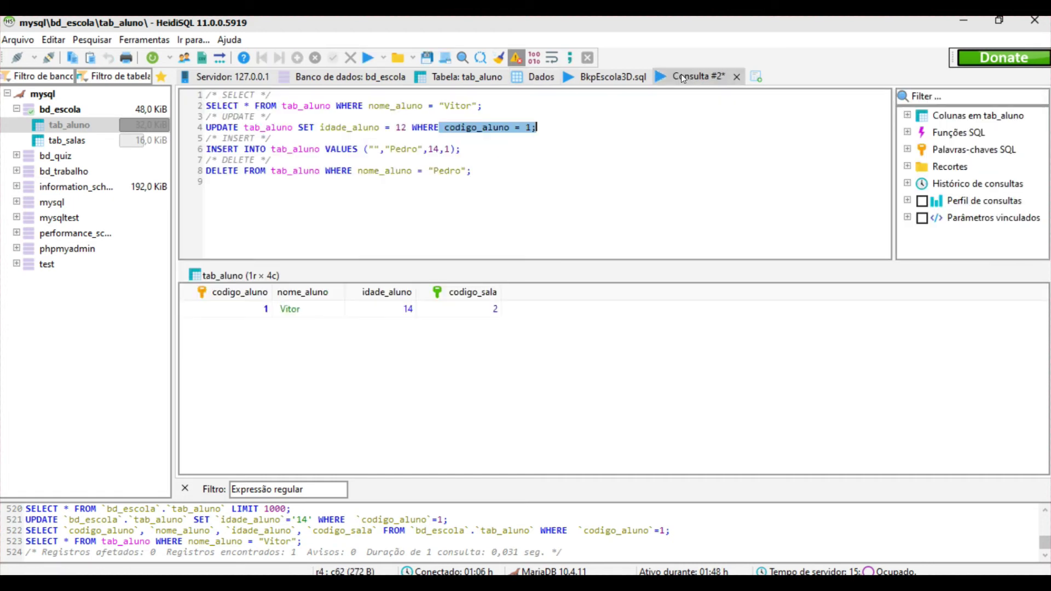
{"action": "left_click", "coordinate": [317, 127]}
{"action": "double_click", "coordinate": [333, 125]}
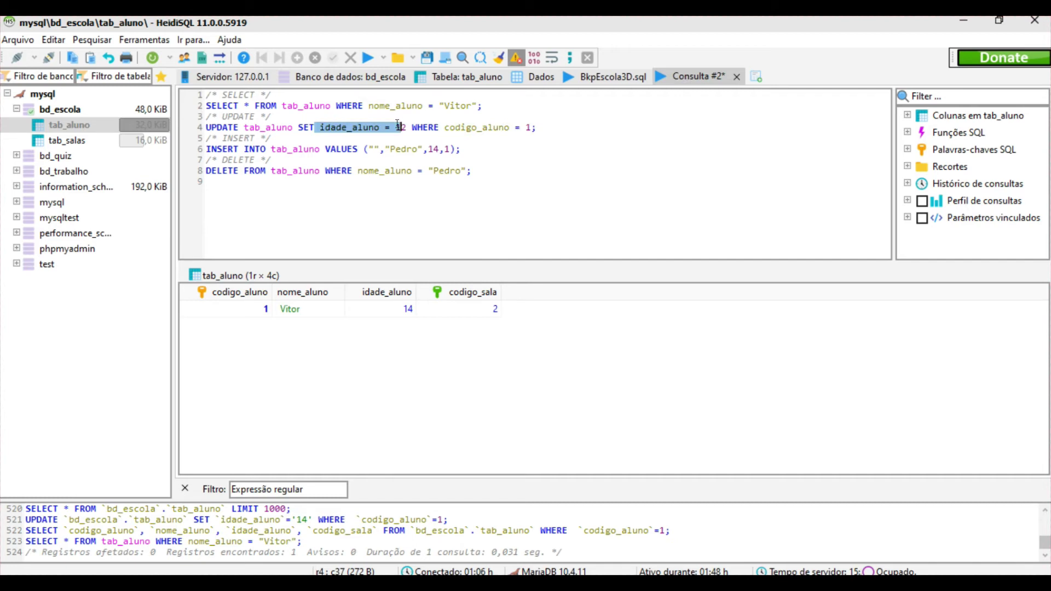
{"action": "left_click", "coordinate": [379, 127]}
{"action": "left_click", "coordinate": [541, 78]}
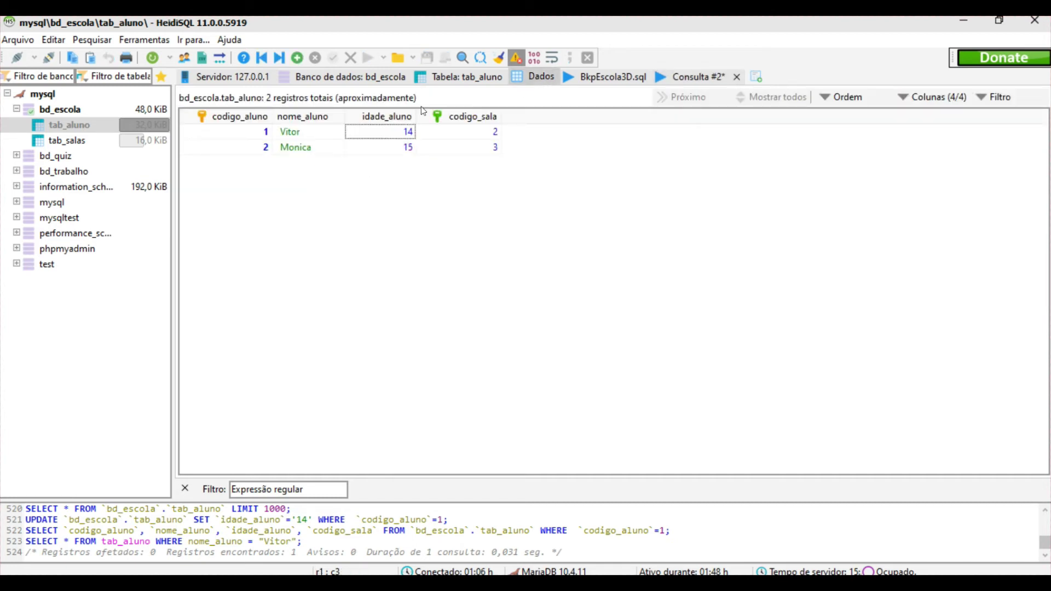
Step: Run only the UPDATE statement that sets idade_aluno to 12 where codigo_aluno is 1
{"action": "left_click", "coordinate": [681, 75]}
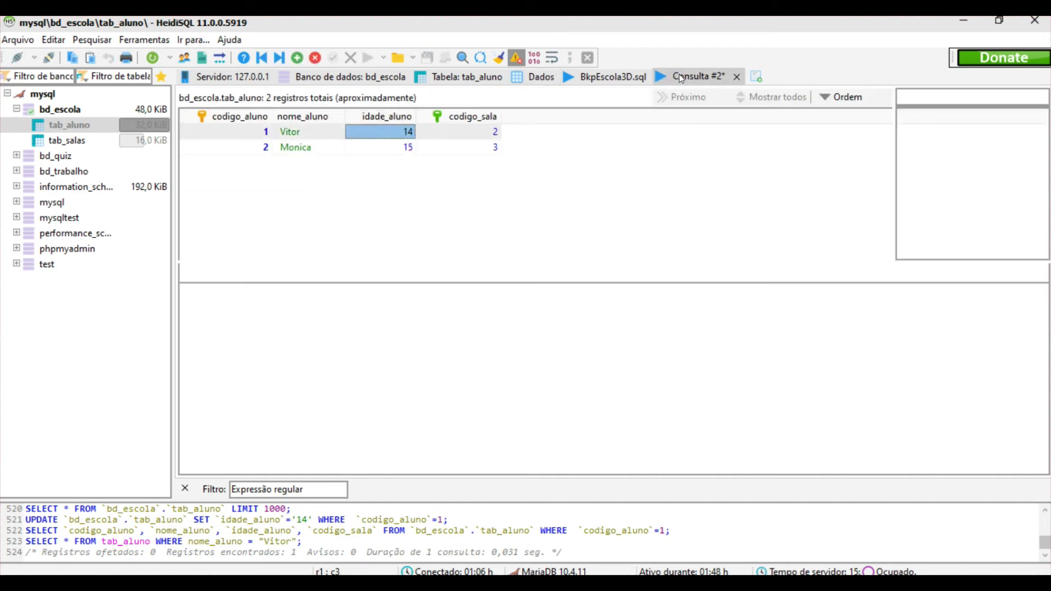
{"action": "left_click", "coordinate": [291, 146]}
{"action": "left_click_drag", "start_coordinate": [207, 127], "coordinate": [291, 126]}
{"action": "left_click_drag", "start_coordinate": [537, 128], "coordinate": [204, 120]}
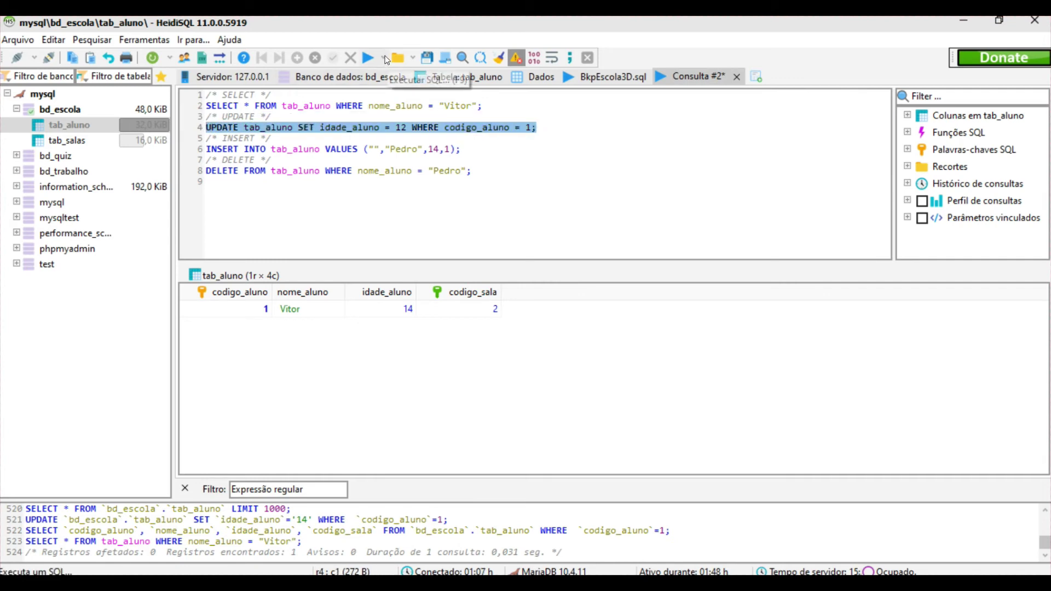
{"action": "left_click", "coordinate": [383, 57]}
{"action": "left_click", "coordinate": [397, 92]}
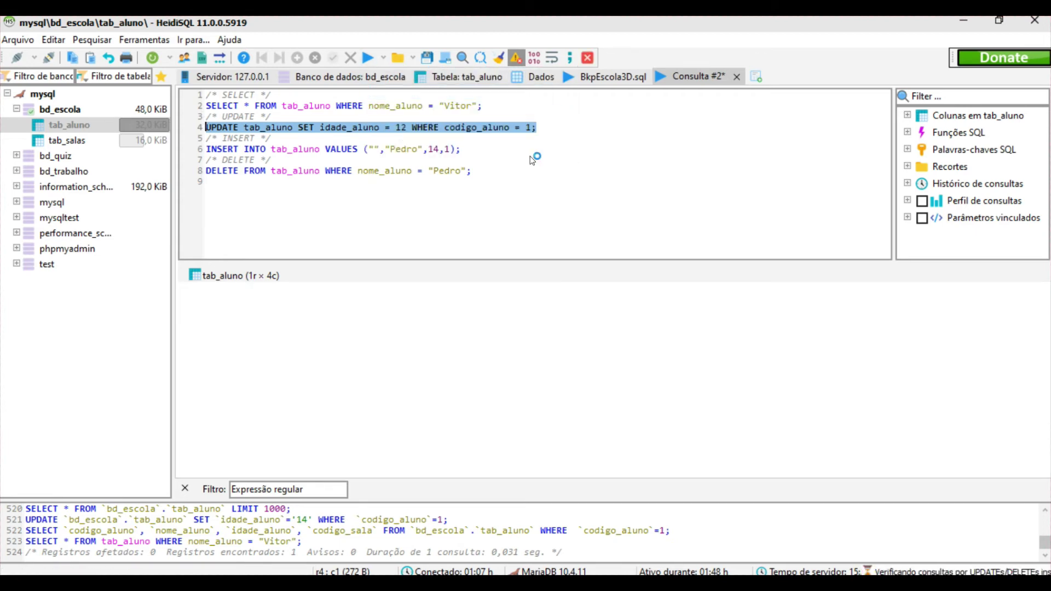
Step: Refresh the tab_aluno data and check the idade_aluno value of the first student
{"action": "left_click", "coordinate": [542, 78]}
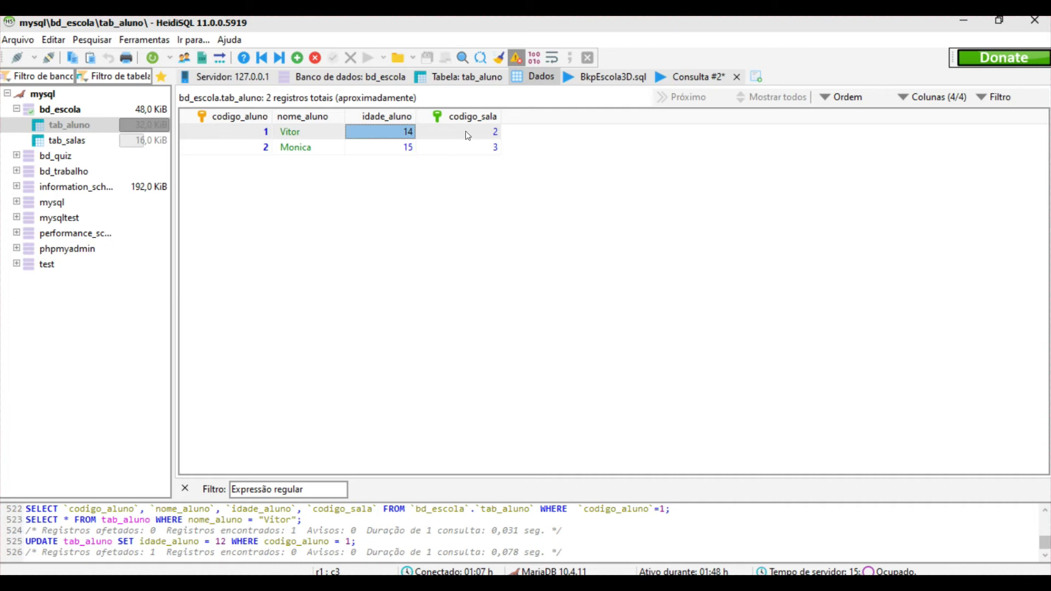
{"action": "right_click", "coordinate": [379, 217]}
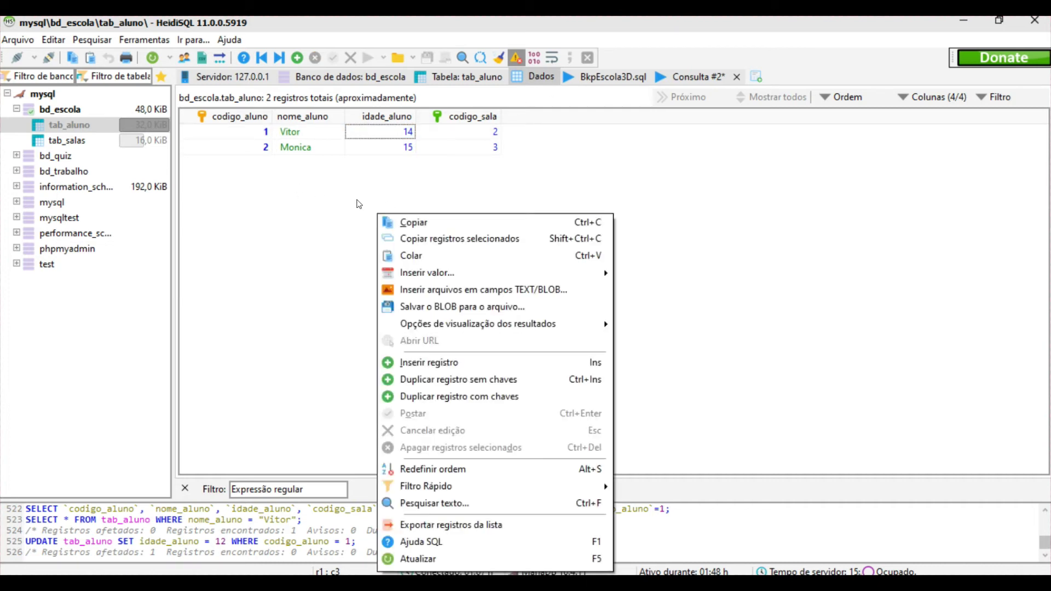
{"action": "left_click", "coordinate": [430, 559]}
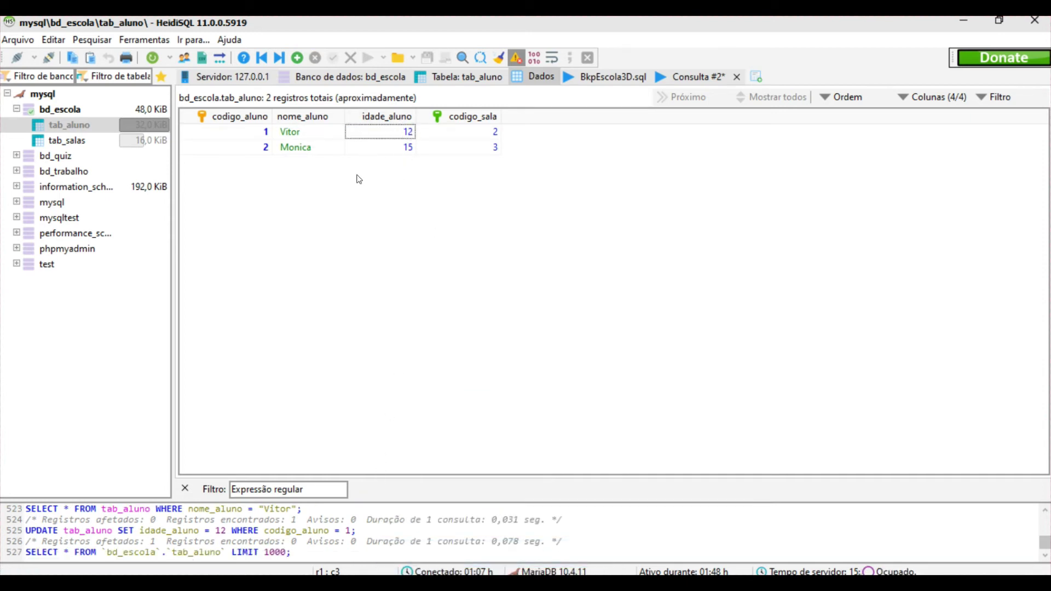
Step: Run only the SELECT statement filtering tab_aluno by nome_aluno again and review the returned student's updated record
{"action": "left_click", "coordinate": [694, 82]}
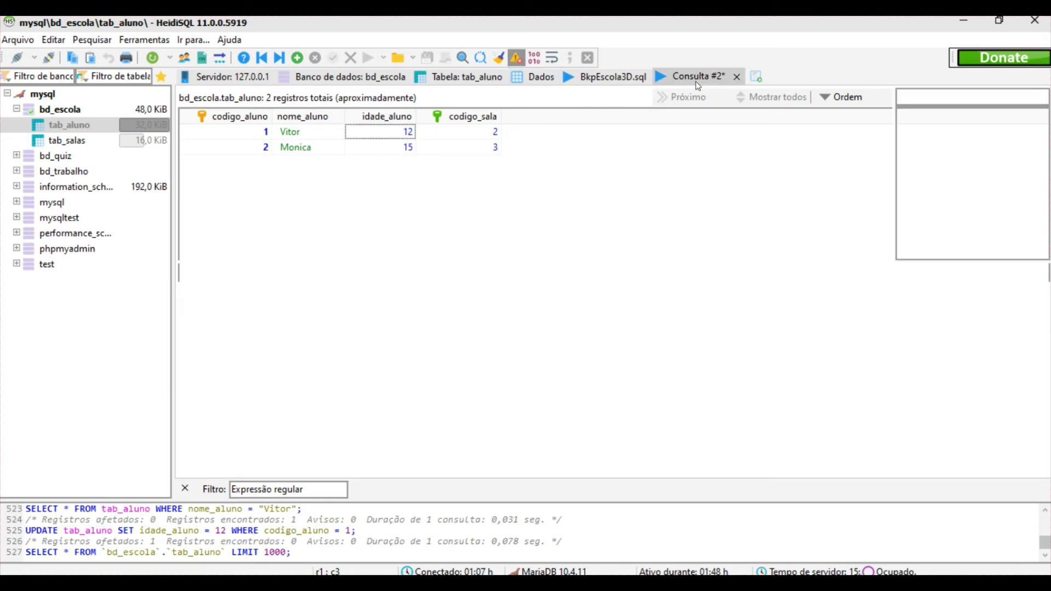
{"action": "left_click", "coordinate": [469, 127]}
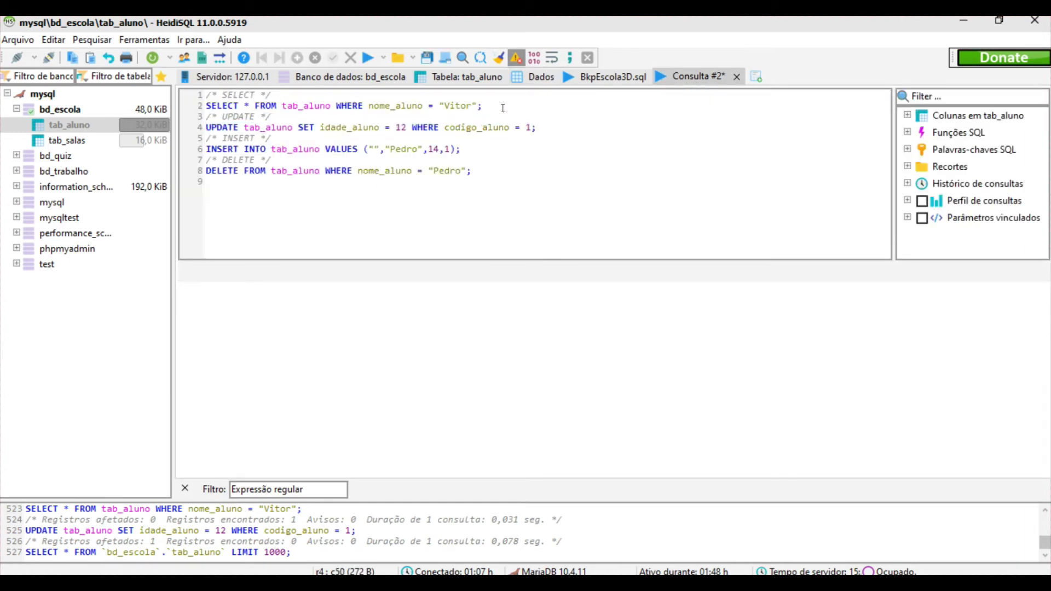
{"action": "left_click_drag", "start_coordinate": [483, 106], "coordinate": [206, 105]}
{"action": "left_click", "coordinate": [382, 62]}
{"action": "left_click", "coordinate": [416, 92]}
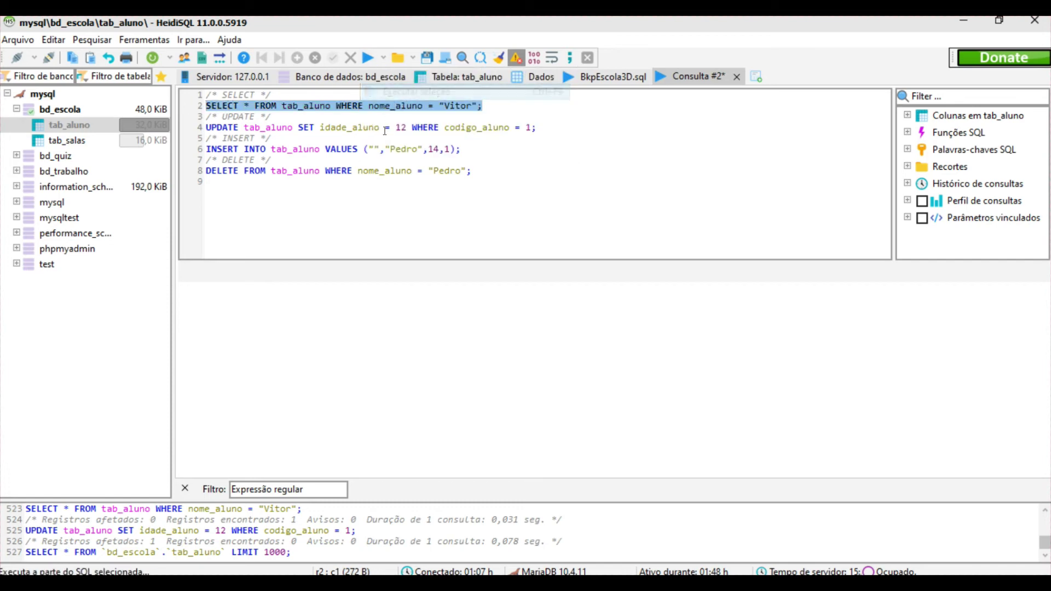
{"action": "left_click_drag", "start_coordinate": [492, 349], "coordinate": [241, 295]}
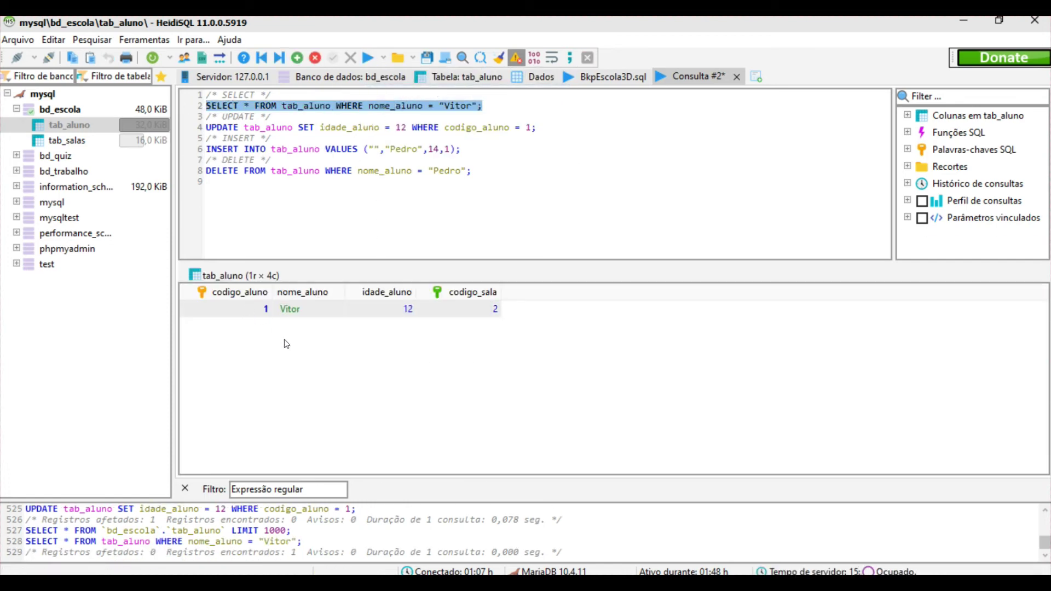
{"action": "left_click_drag", "start_coordinate": [225, 354], "coordinate": [503, 300]}
{"action": "left_click_drag", "start_coordinate": [183, 412], "coordinate": [518, 322]}
{"action": "left_click_drag", "start_coordinate": [233, 373], "coordinate": [525, 323]}
Step: Examine the INSERT INTO tab_aluno statement and compare its VALUES list with the table's columns
{"action": "left_click", "coordinate": [434, 158]}
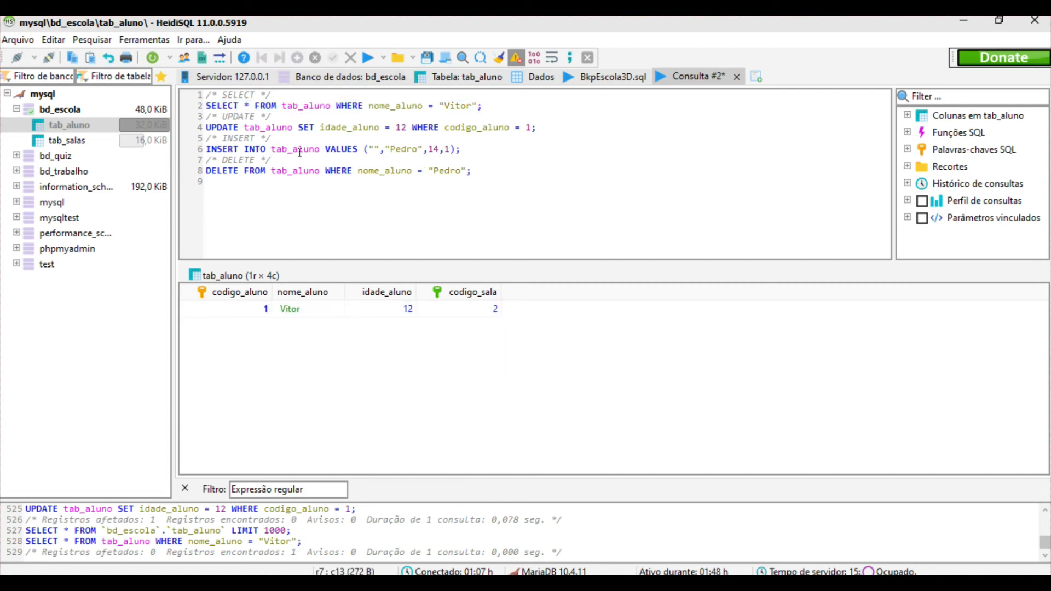
{"action": "left_click", "coordinate": [259, 148]}
{"action": "left_click", "coordinate": [216, 148]}
{"action": "left_click_drag", "start_coordinate": [364, 149], "coordinate": [474, 148]}
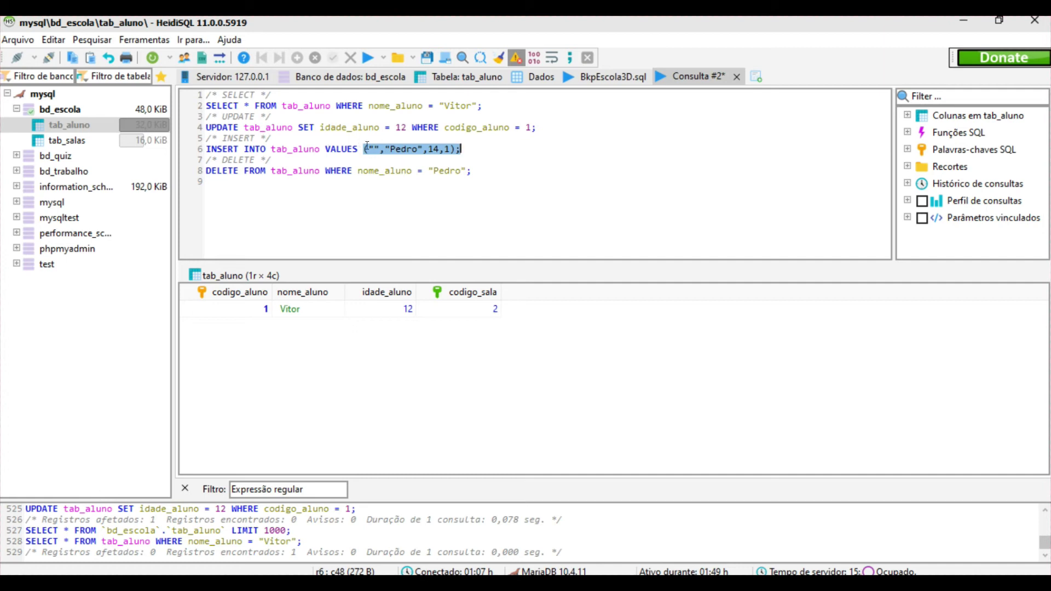
{"action": "left_click", "coordinate": [550, 77]}
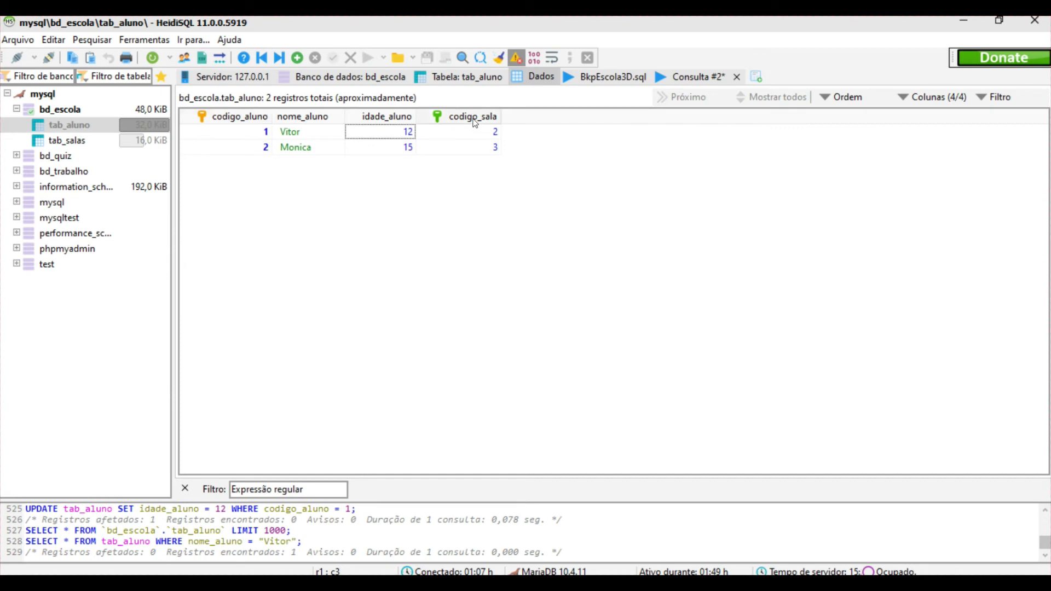
{"action": "left_click", "coordinate": [698, 77]}
{"action": "left_click", "coordinate": [402, 156]}
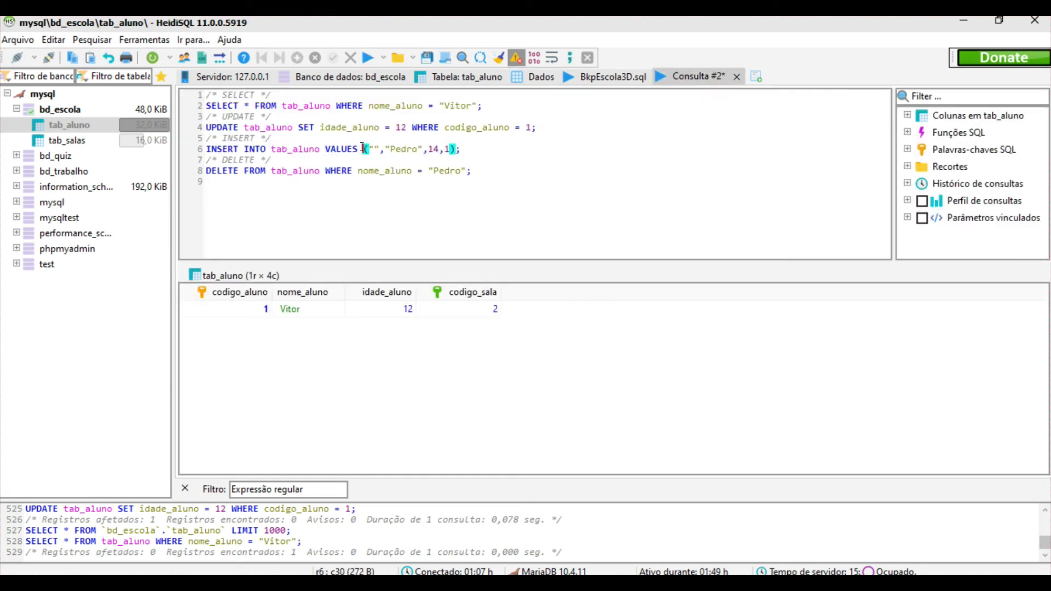
{"action": "left_click_drag", "start_coordinate": [363, 148], "coordinate": [472, 149]}
Step: Examine each entry in the INSERT statement's VALUES list, including the empty value for codigo_aluno
{"action": "left_click", "coordinate": [427, 149]}
{"action": "left_click_drag", "start_coordinate": [367, 148], "coordinate": [462, 149]}
{"action": "left_click", "coordinate": [421, 157]}
{"action": "left_click_drag", "start_coordinate": [385, 149], "coordinate": [438, 145]}
{"action": "left_click", "coordinate": [454, 149]}
{"action": "left_click", "coordinate": [428, 145]}
{"action": "left_click", "coordinate": [441, 147]}
{"action": "key", "text": "Right"}
{"action": "left_click", "coordinate": [379, 149]}
{"action": "double_click", "coordinate": [376, 147]}
{"action": "left_click", "coordinate": [388, 157]}
{"action": "double_click", "coordinate": [376, 146]}
{"action": "left_click", "coordinate": [356, 147]}
Step: Run only the INSERT statement that adds a student aged 14 with codigo_sala 1 to tab_aluno
{"action": "left_click_drag", "start_coordinate": [463, 139], "coordinate": [205, 149]}
{"action": "left_click", "coordinate": [357, 149]}
{"action": "left_click", "coordinate": [383, 58]}
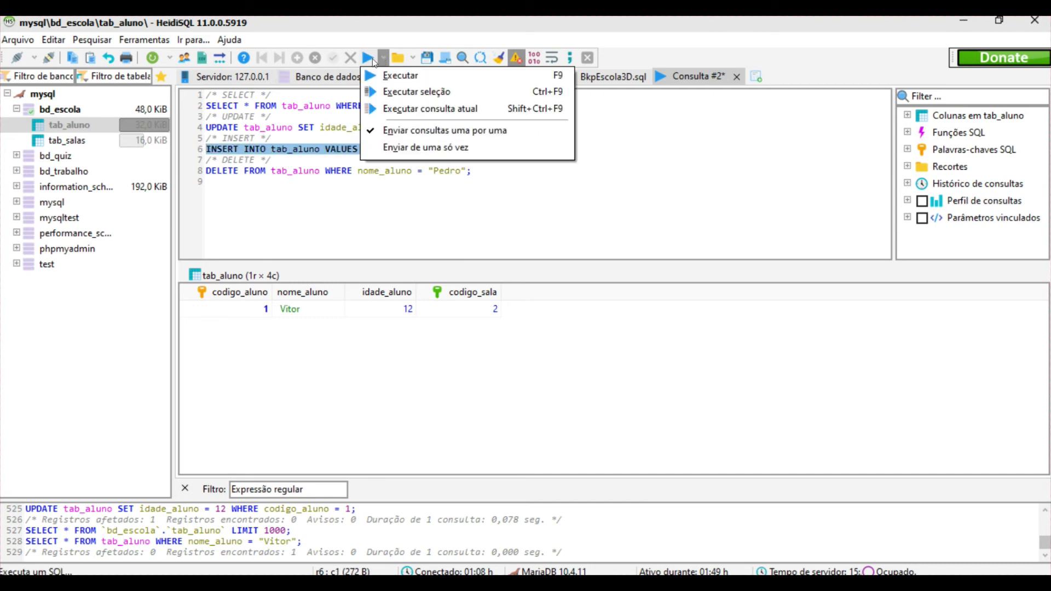
{"action": "left_click", "coordinate": [400, 92]}
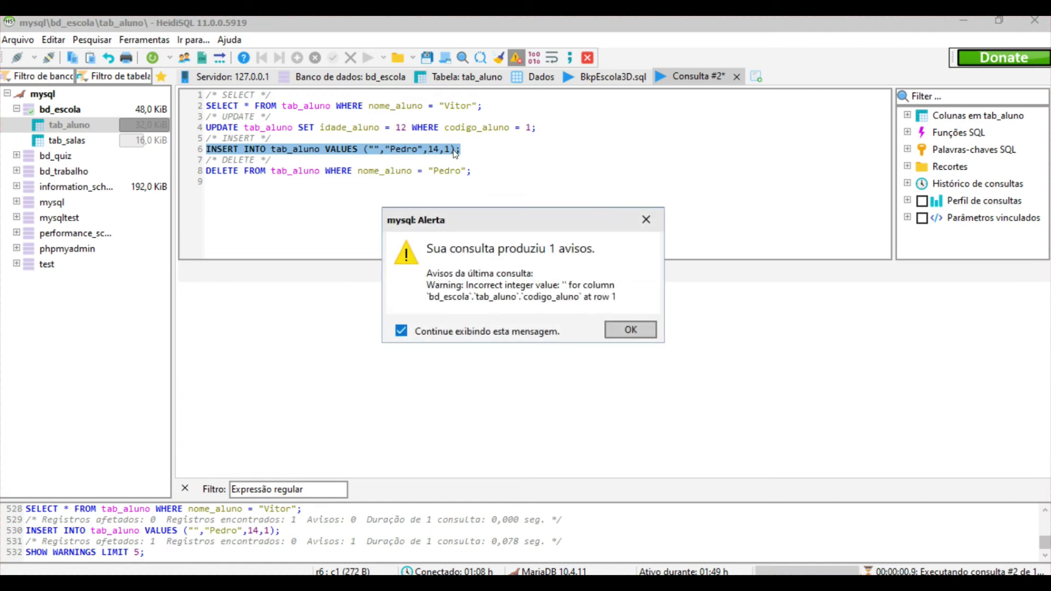
{"action": "left_click", "coordinate": [613, 324]}
Step: Refresh the tab_aluno data and examine the newly inserted student's name and codigo_aluno
{"action": "left_click", "coordinate": [551, 79]}
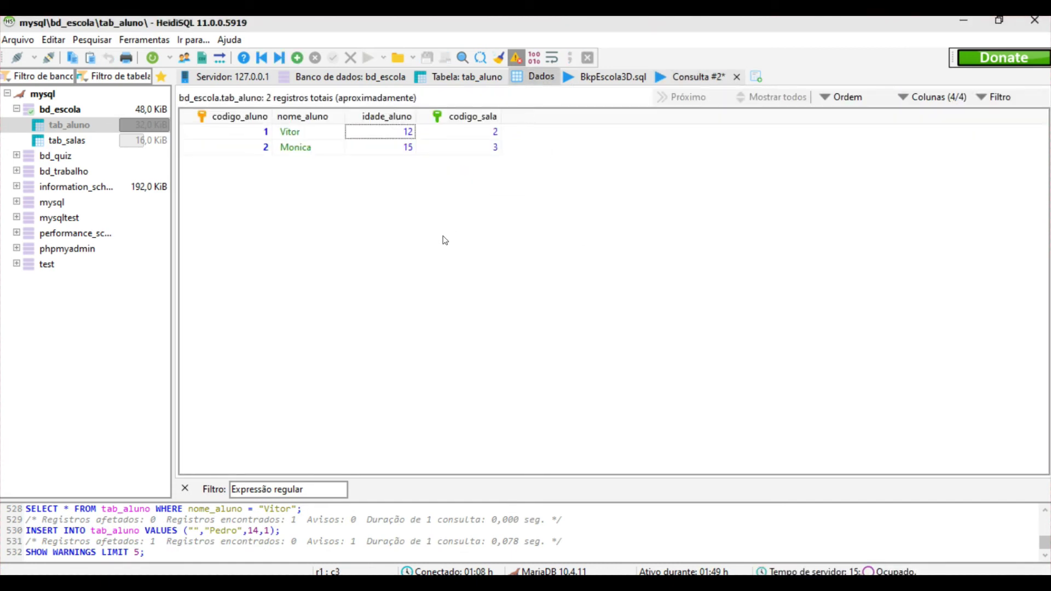
{"action": "right_click", "coordinate": [357, 230]}
{"action": "left_click", "coordinate": [397, 563]}
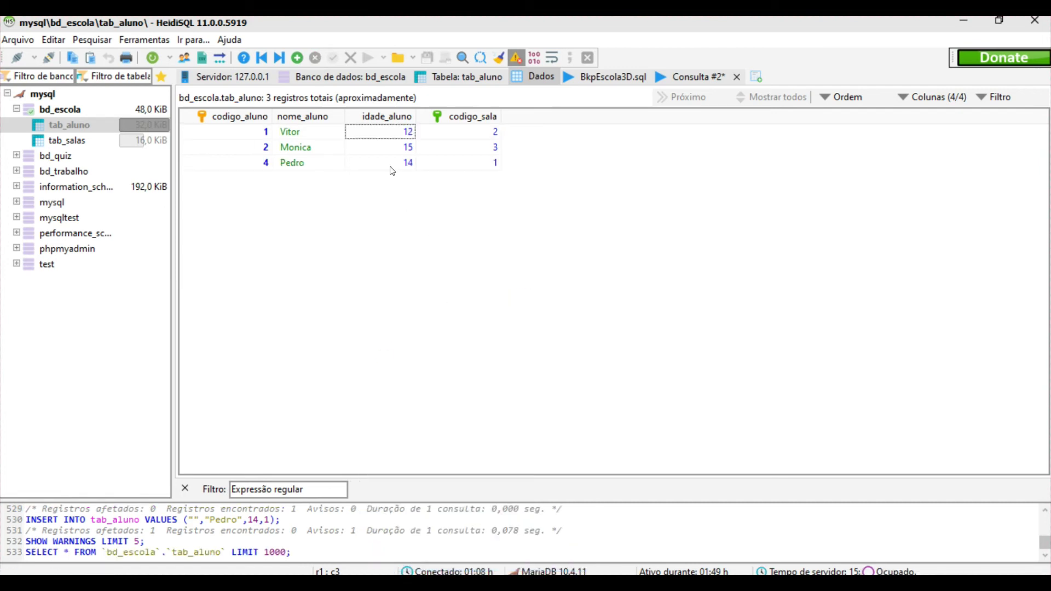
{"action": "left_click", "coordinate": [280, 163]}
{"action": "left_click_drag", "start_coordinate": [293, 191], "coordinate": [355, 191]}
{"action": "left_click_drag", "start_coordinate": [569, 238], "coordinate": [299, 164]}
{"action": "left_click", "coordinate": [333, 180]}
{"action": "left_click", "coordinate": [304, 164]}
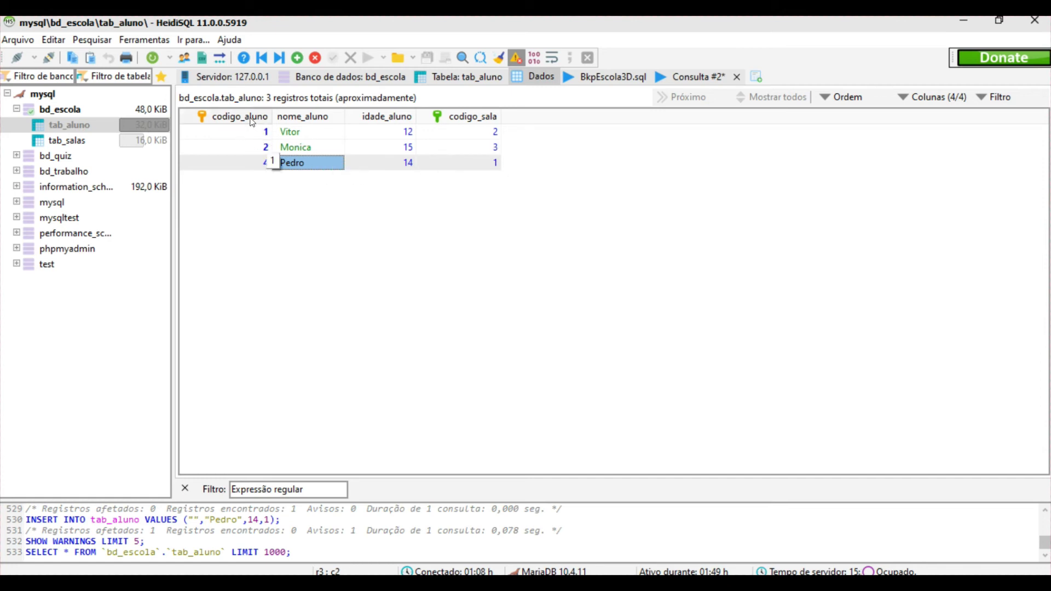
{"action": "left_click", "coordinate": [261, 164]}
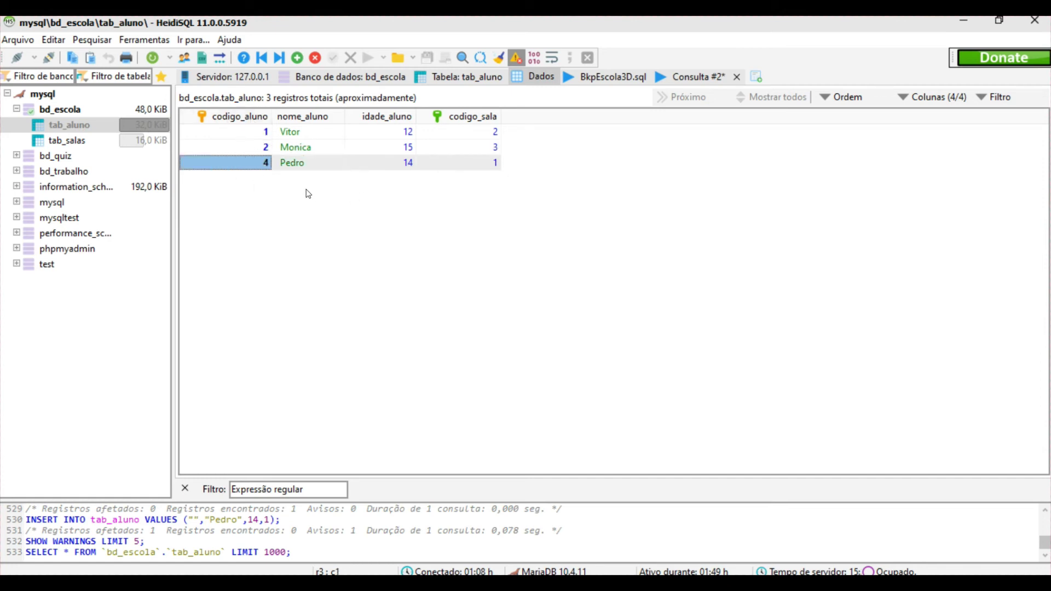
{"action": "left_click", "coordinate": [350, 207]}
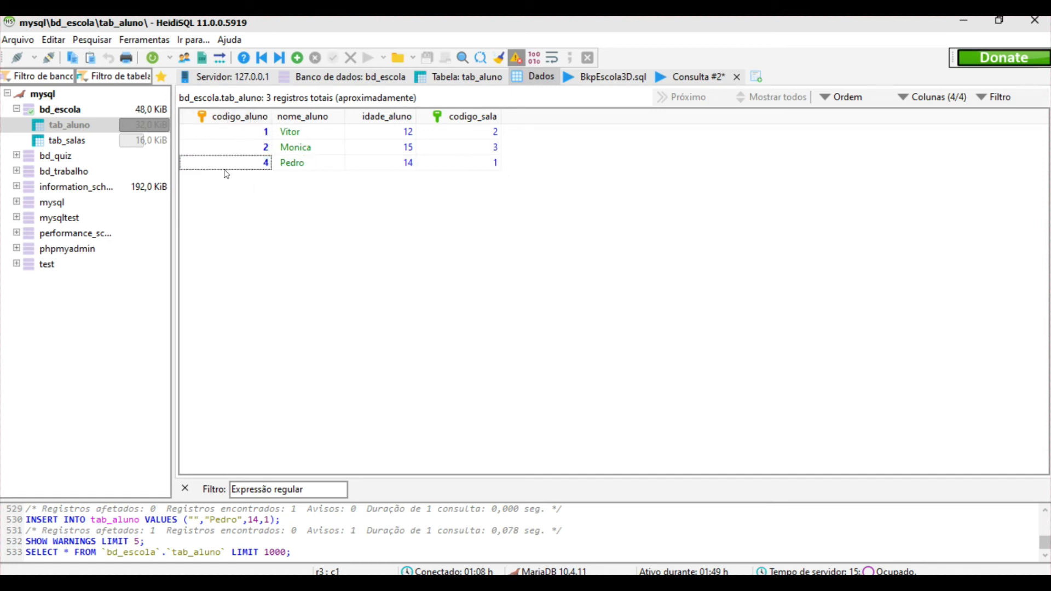
Step: Compare the codigo_aluno values of the three student records in tab_aluno
{"action": "left_click", "coordinate": [667, 75]}
{"action": "left_click", "coordinate": [540, 77]}
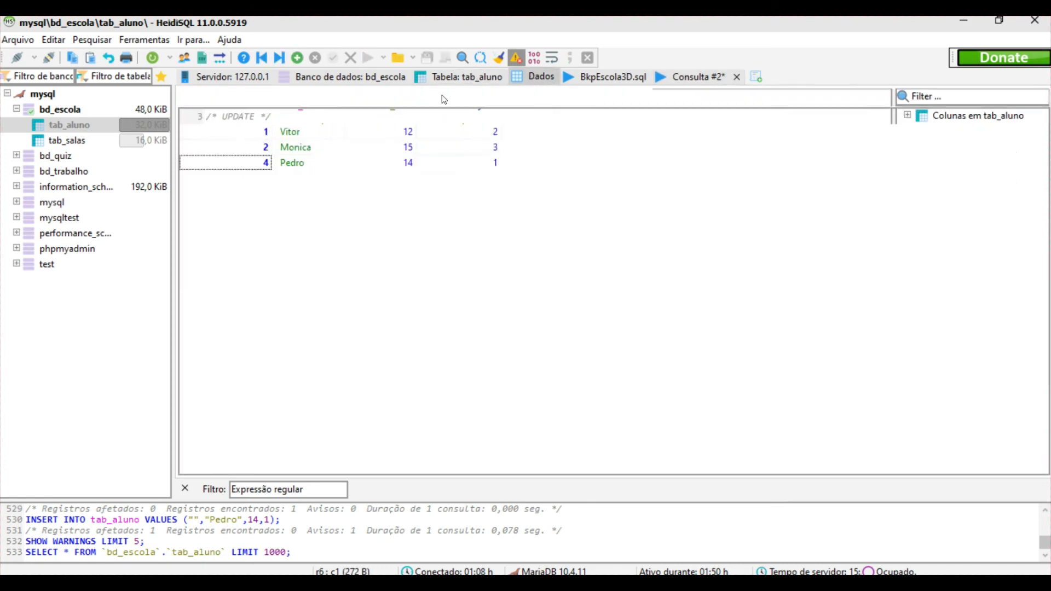
{"action": "left_click", "coordinate": [245, 167]}
{"action": "left_click", "coordinate": [257, 147]}
{"action": "left_click", "coordinate": [256, 133]}
{"action": "left_click", "coordinate": [250, 150]}
{"action": "left_click", "coordinate": [262, 160]}
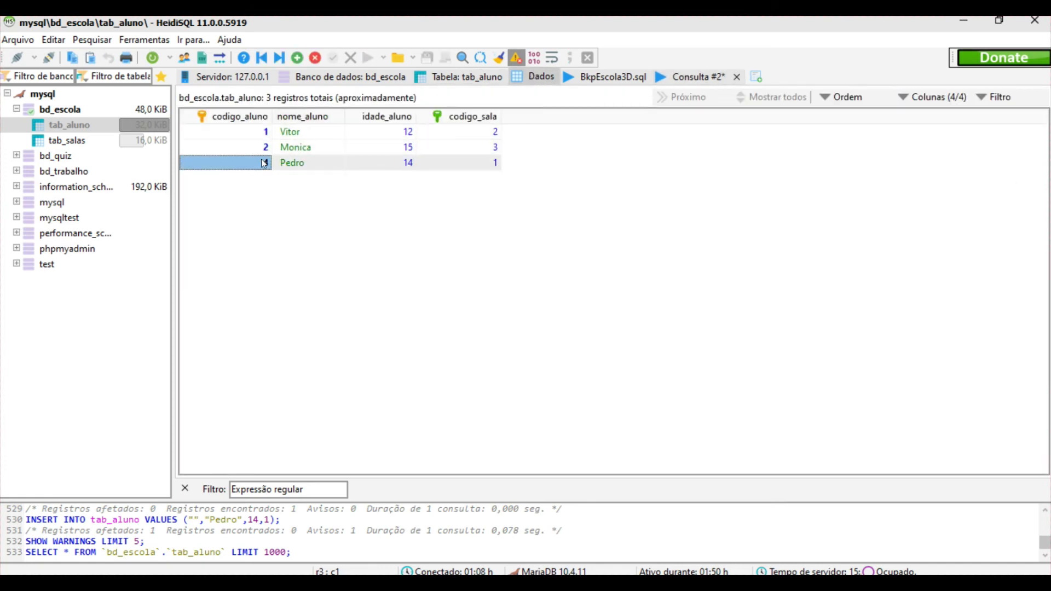
{"action": "left_click", "coordinate": [587, 79]}
{"action": "left_click", "coordinate": [537, 79]}
{"action": "left_click", "coordinate": [267, 148]}
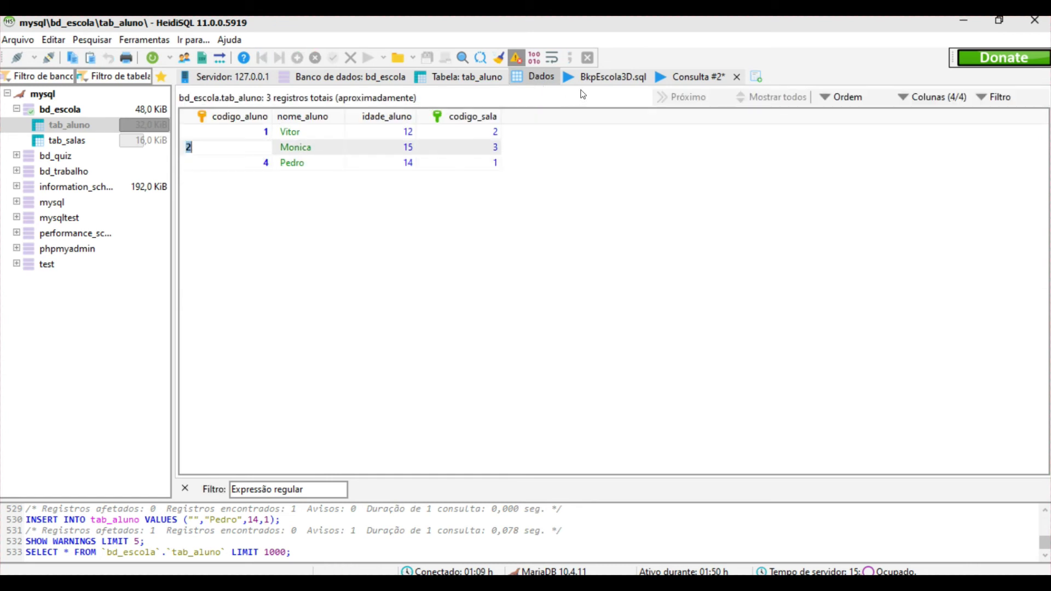
Step: Return to Consulta #2 and examine the DELETE FROM statement written for tab_aluno
{"action": "left_click", "coordinate": [591, 79]}
{"action": "left_click", "coordinate": [672, 75]}
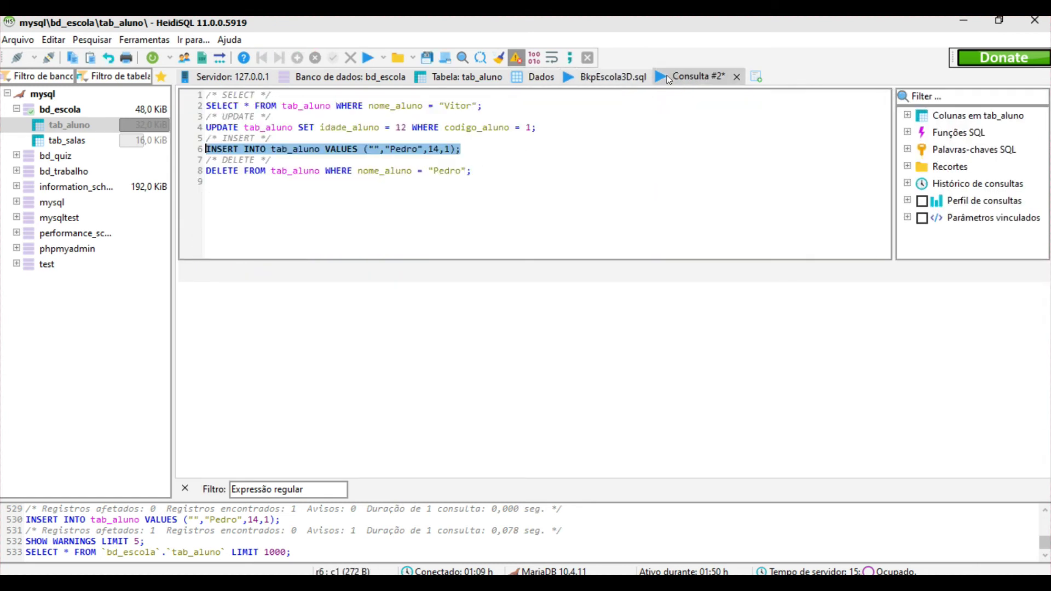
{"action": "left_click", "coordinate": [346, 189]}
{"action": "left_click_drag", "start_coordinate": [209, 161], "coordinate": [272, 161]}
{"action": "left_click", "coordinate": [283, 170]}
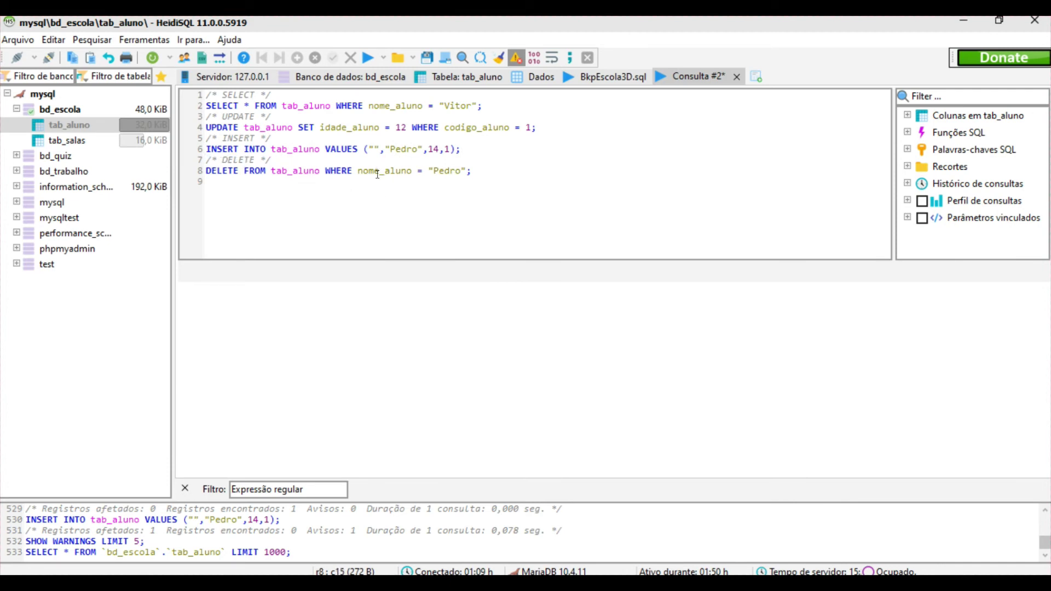
{"action": "left_click", "coordinate": [410, 166]}
{"action": "left_click_drag", "start_coordinate": [472, 170], "coordinate": [397, 176]}
{"action": "left_click", "coordinate": [265, 171]}
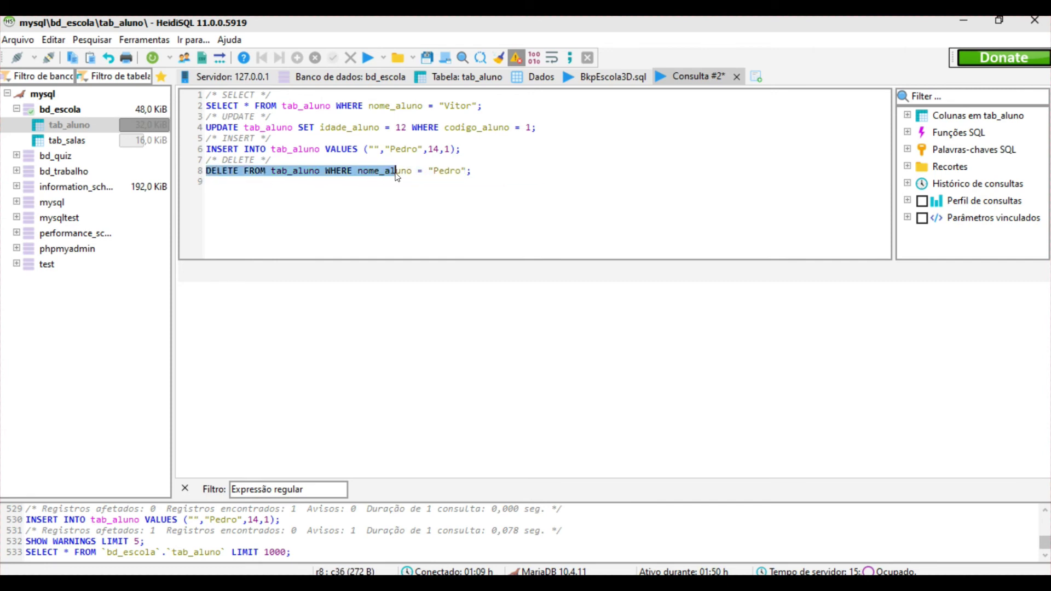
Step: Examine the WHERE condition on nome_aluno that limits which records the DELETE statement removes
{"action": "left_click", "coordinate": [436, 170]}
{"action": "left_click_drag", "start_coordinate": [471, 171], "coordinate": [365, 172]}
{"action": "left_click", "coordinate": [383, 171]}
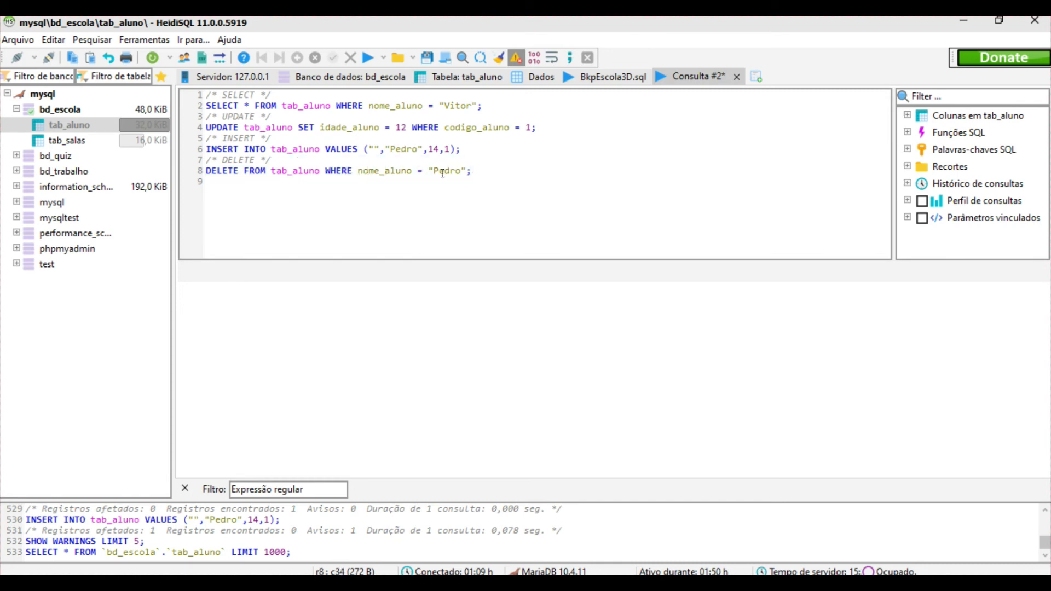
{"action": "left_click_drag", "start_coordinate": [471, 171], "coordinate": [353, 171]}
{"action": "left_click", "coordinate": [405, 170]}
{"action": "left_click_drag", "start_coordinate": [471, 171], "coordinate": [252, 168]}
{"action": "left_click", "coordinate": [318, 168]}
{"action": "left_click_drag", "start_coordinate": [322, 165], "coordinate": [383, 183]}
{"action": "left_click", "coordinate": [408, 185]}
{"action": "left_click_drag", "start_coordinate": [207, 168], "coordinate": [339, 168]}
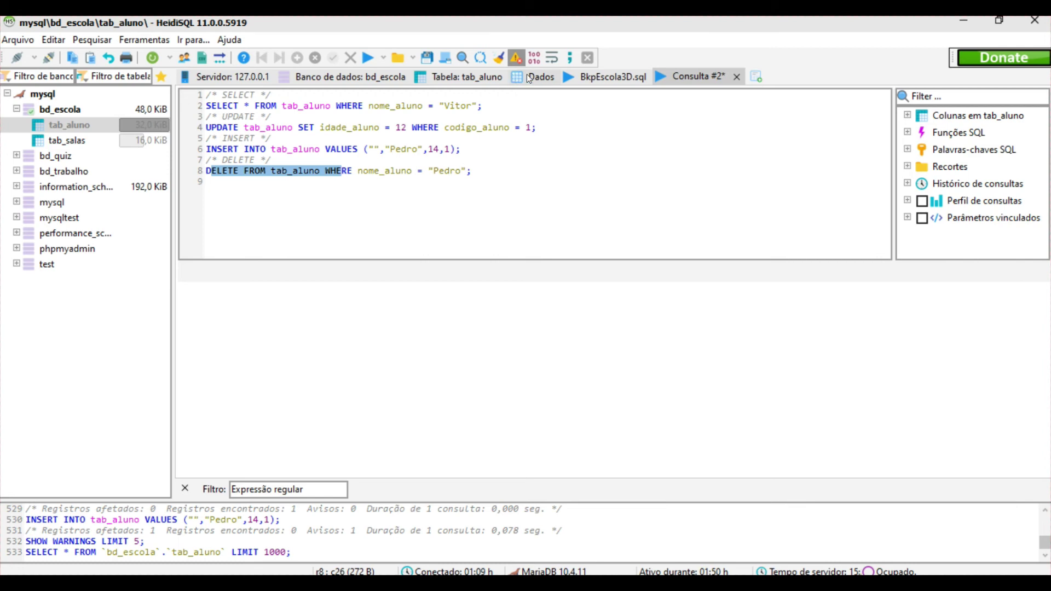
{"action": "left_click", "coordinate": [523, 172]}
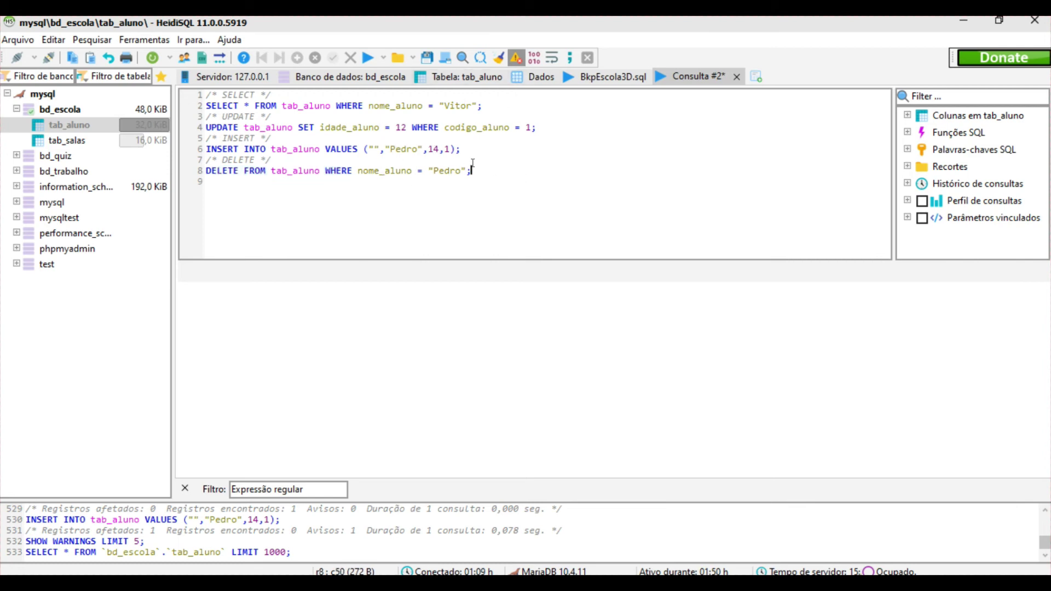
Step: View the tab_aluno data and locate the student record targeted by the DELETE statement
{"action": "left_click", "coordinate": [535, 78]}
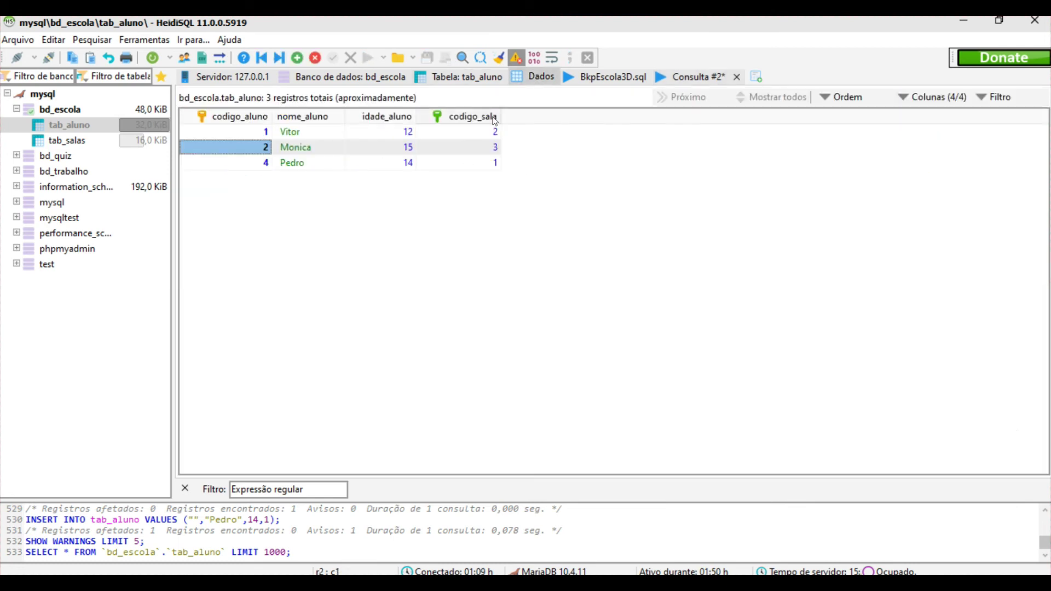
{"action": "left_click", "coordinate": [293, 165]}
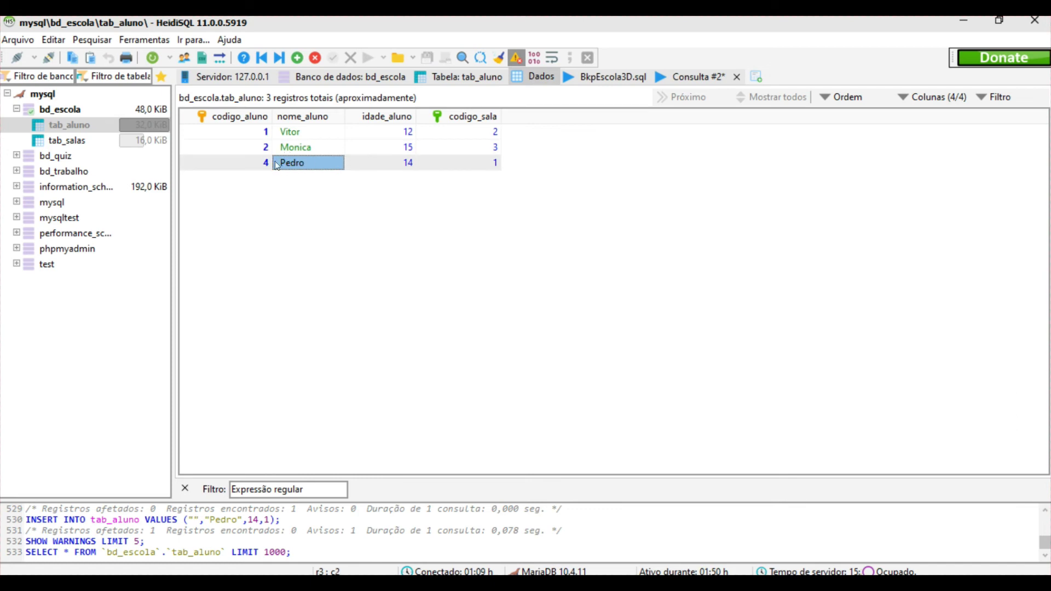
{"action": "left_click", "coordinate": [691, 80]}
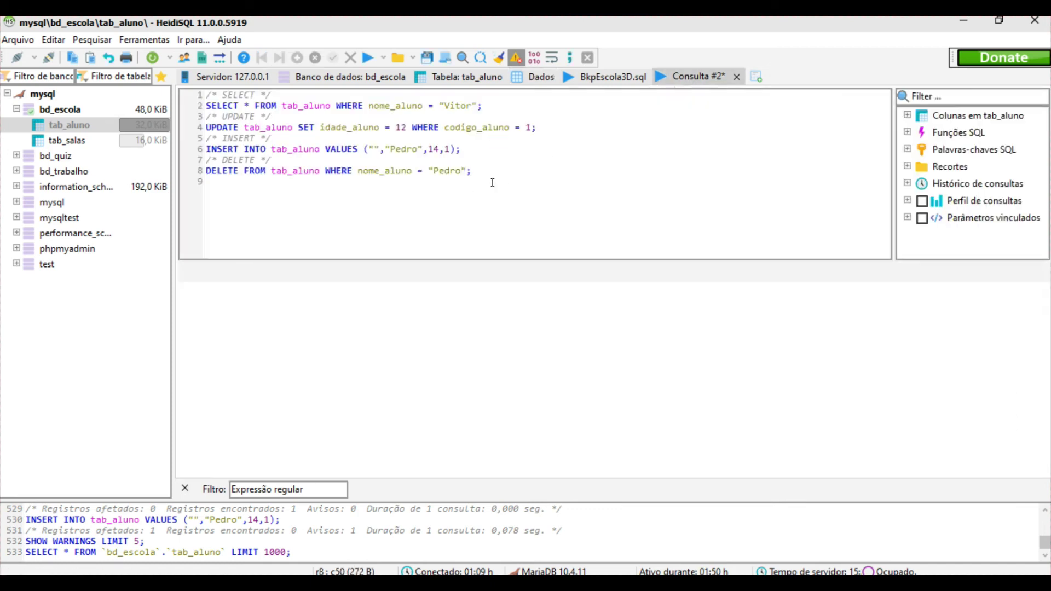
Step: Run only the DELETE statement in Consulta #2 that removes the matching student by nome_aluno from tab_aluno
{"action": "left_click_drag", "start_coordinate": [471, 171], "coordinate": [205, 170]}
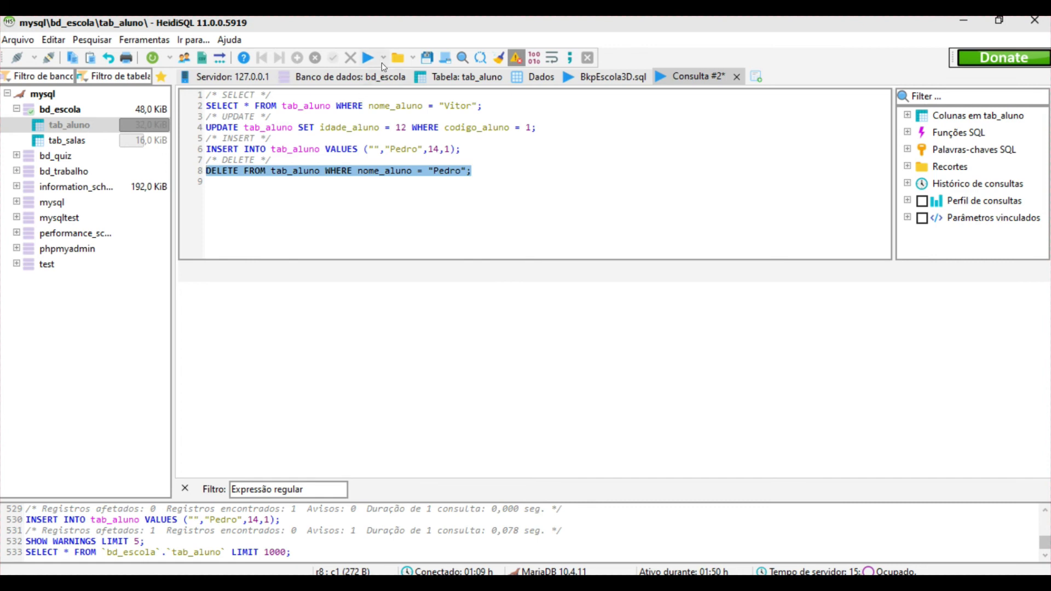
{"action": "left_click", "coordinate": [383, 58]}
{"action": "left_click", "coordinate": [399, 90]}
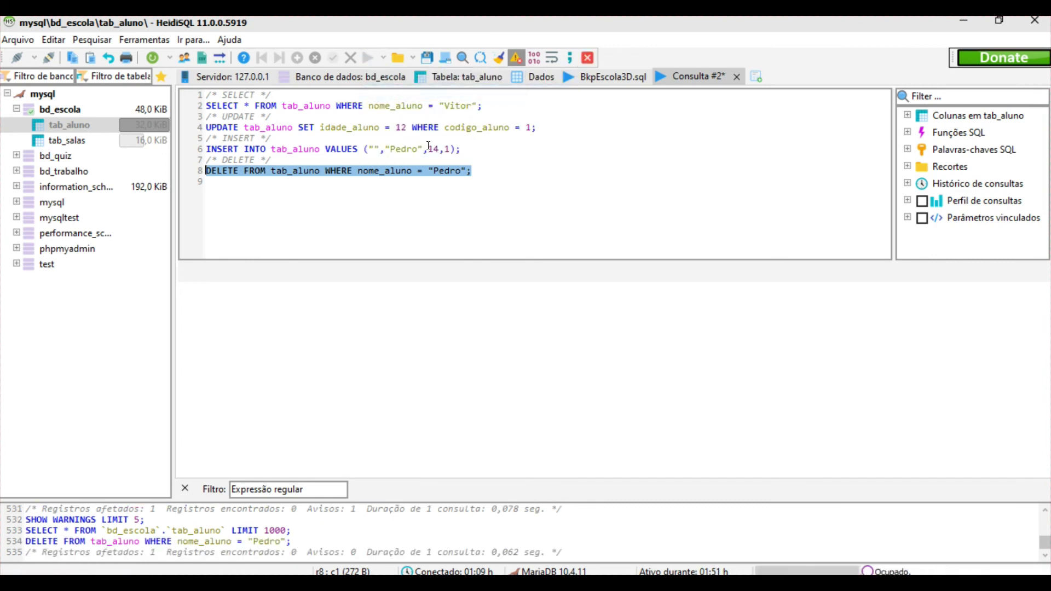
{"action": "key", "text": "Down"}
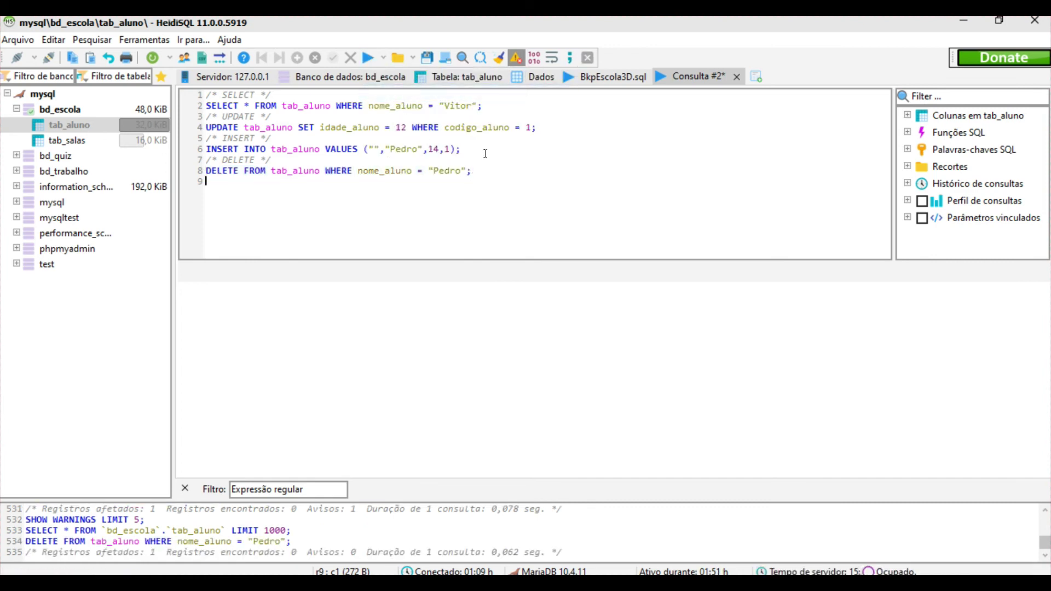
Step: Refresh the tab_aluno data and check the remaining student records
{"action": "left_click", "coordinate": [528, 80]}
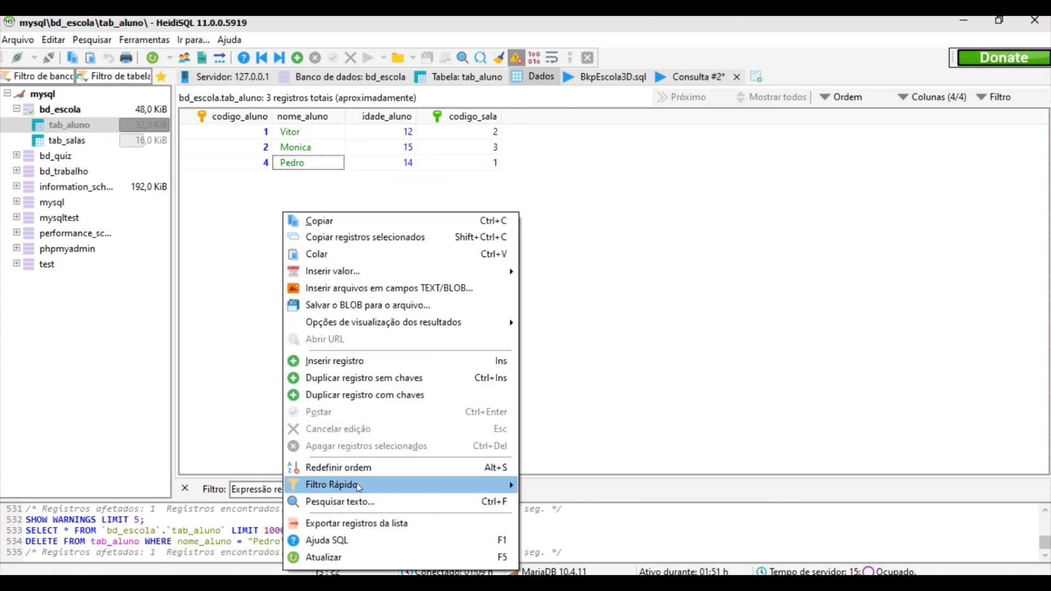
{"action": "left_click", "coordinate": [324, 556]}
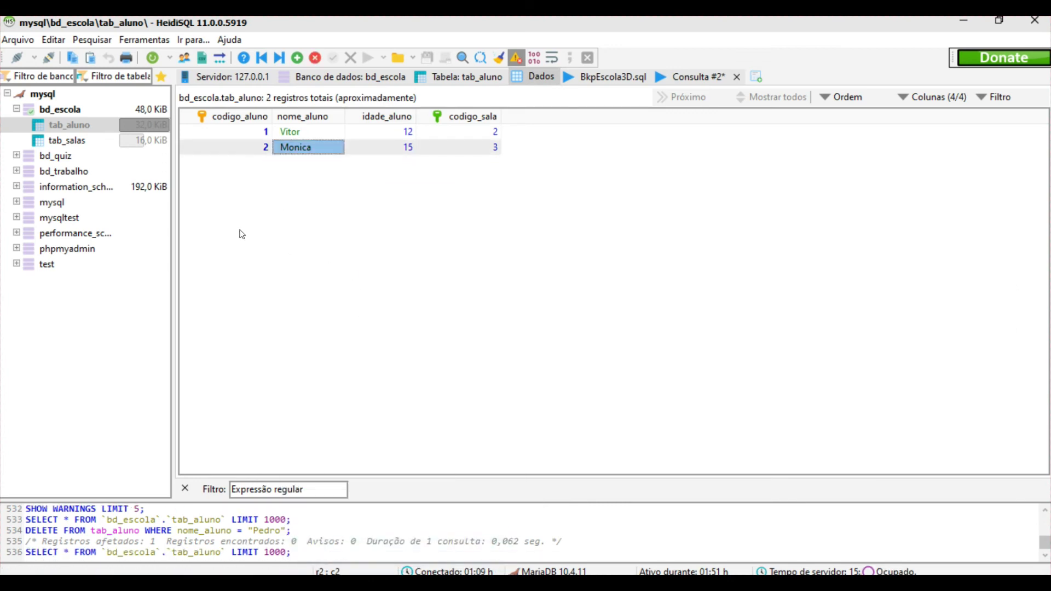
{"action": "left_click_drag", "start_coordinate": [238, 230], "coordinate": [602, 126]}
{"action": "left_click", "coordinate": [399, 200]}
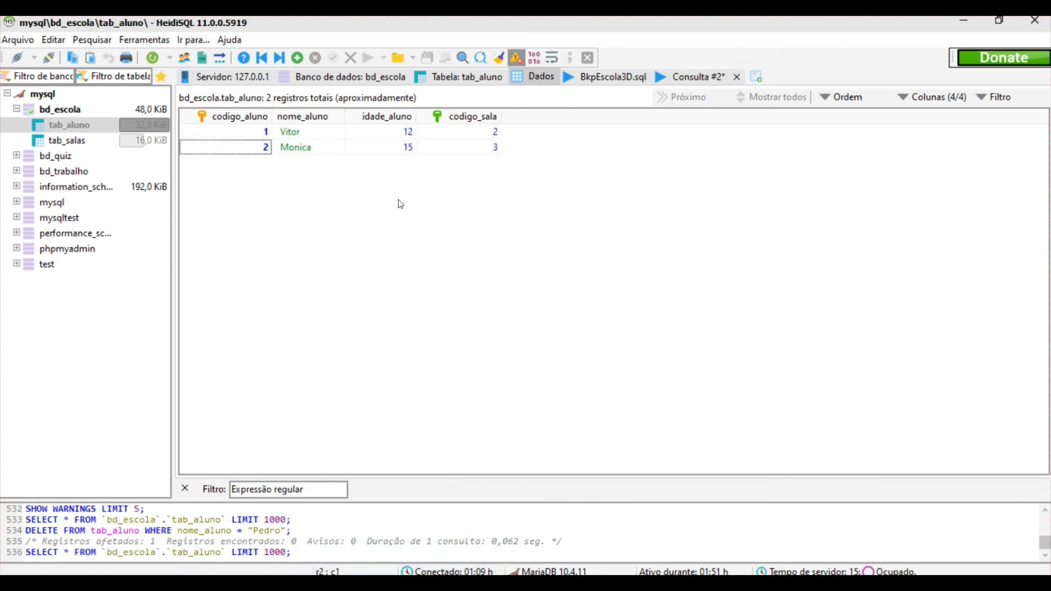
Step: Remove the empty last line below the DELETE statement in Consulta #2
{"action": "left_click", "coordinate": [613, 77]}
{"action": "left_click", "coordinate": [665, 75]}
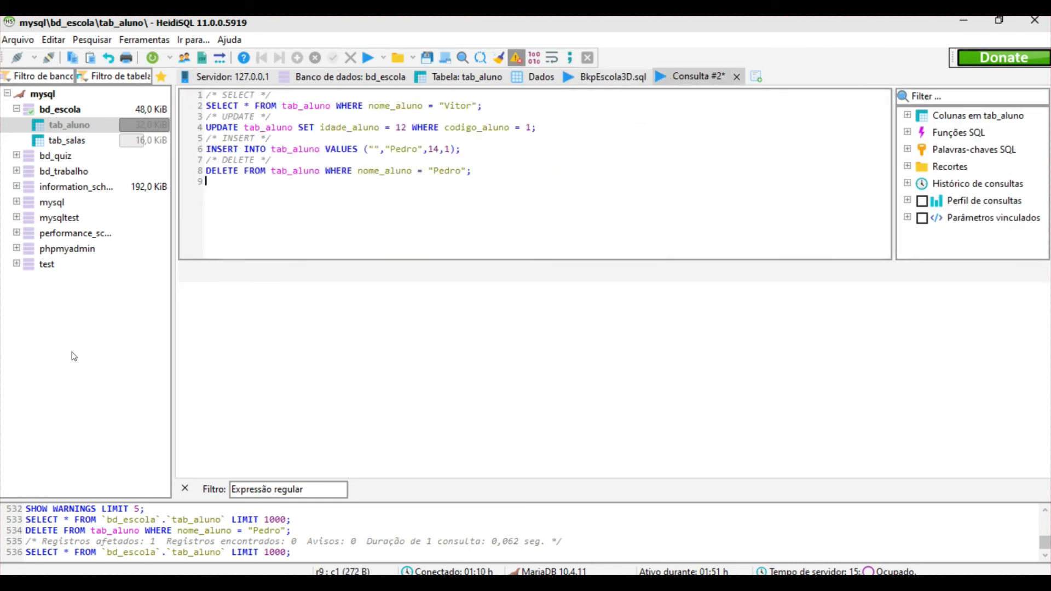
{"action": "left_click_drag", "start_coordinate": [472, 171], "coordinate": [206, 94]}
{"action": "left_click", "coordinate": [284, 138]}
{"action": "left_click", "coordinate": [363, 198]}
{"action": "key", "text": "BackSpace"}
{"action": "key", "text": "BackSpace"}
Step: Examine the UPDATE, INSERT and DELETE statements together with their comment headings in Consulta #2
{"action": "left_click_drag", "start_coordinate": [472, 161], "coordinate": [450, 149]}
{"action": "left_click", "coordinate": [320, 128]}
{"action": "left_click", "coordinate": [248, 158]}
{"action": "left_click", "coordinate": [258, 161]}
{"action": "double_click", "coordinate": [259, 160]}
{"action": "left_click", "coordinate": [264, 147]}
{"action": "left_click_drag", "start_coordinate": [286, 170], "coordinate": [261, 127]}
{"action": "left_click", "coordinate": [307, 168]}
Step: Review the complete query script covering the SELECT, UPDATE, INSERT and DELETE commands
{"action": "left_click_drag", "start_coordinate": [487, 161], "coordinate": [214, 91]}
{"action": "left_click", "coordinate": [205, 90]}
{"action": "left_click_drag", "start_coordinate": [201, 101], "coordinate": [274, 159]}
{"action": "left_click", "coordinate": [471, 171]}
{"action": "left_click", "coordinate": [205, 94]}
{"action": "left_click", "coordinate": [472, 171]}
{"action": "left_click", "coordinate": [481, 165]}
{"action": "left_click_drag", "start_coordinate": [502, 165], "coordinate": [246, 112]}
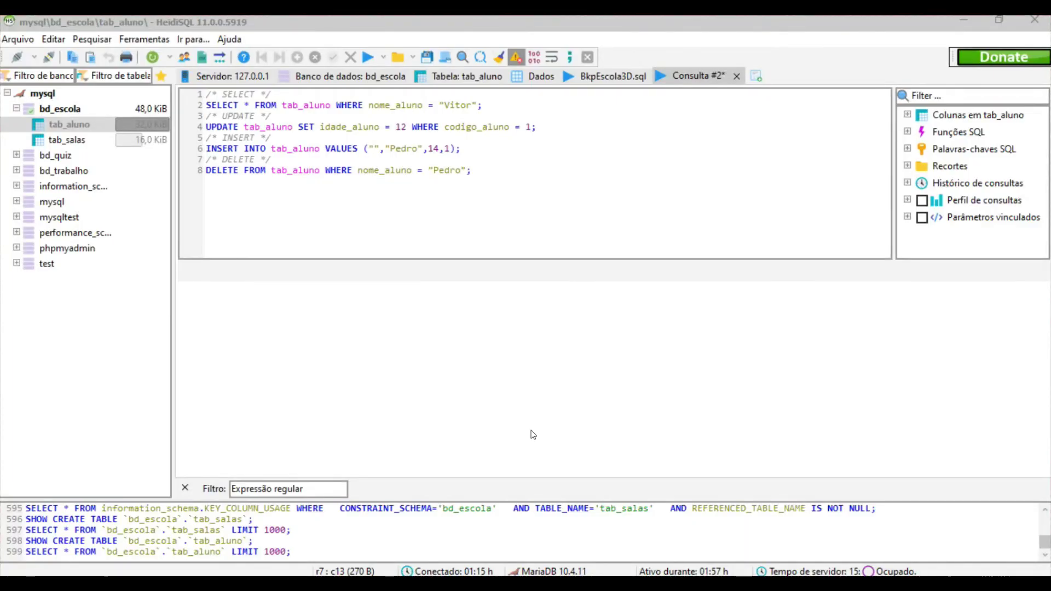
{"action": "left_click_drag", "start_coordinate": [471, 170], "coordinate": [200, 76]}
{"action": "left_click", "coordinate": [455, 174]}
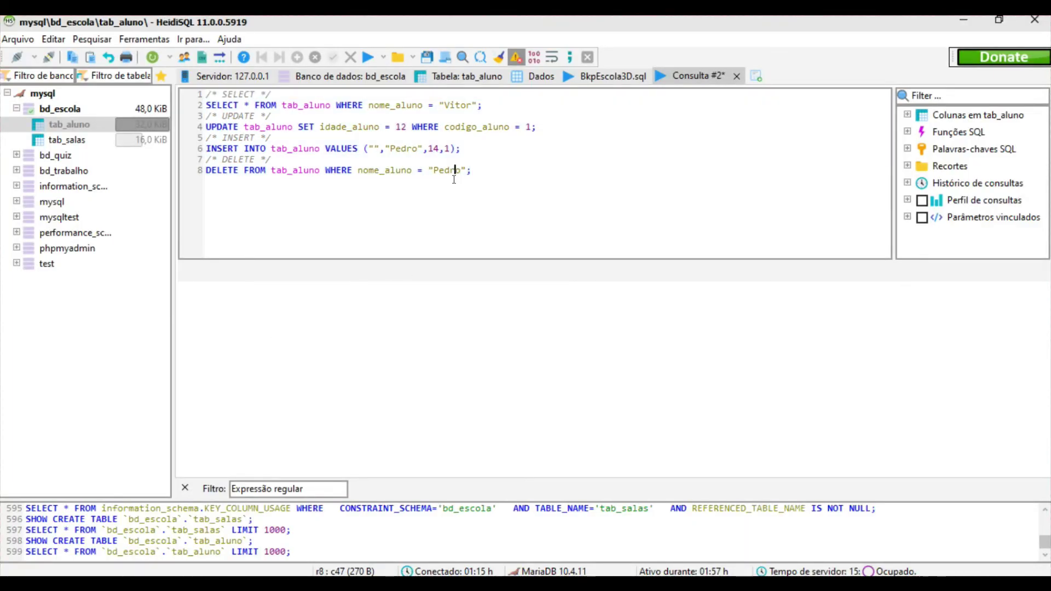
{"action": "left_click_drag", "start_coordinate": [472, 170], "coordinate": [207, 92]}
{"action": "left_click", "coordinate": [595, 155]}
{"action": "left_click_drag", "start_coordinate": [471, 171], "coordinate": [206, 93]}
{"action": "left_click", "coordinate": [339, 156]}
Step: Set up an SQL export of bd_escola with Eliminar enabled for databases and tables, and Dados set to Substituir dados existentes
{"action": "left_click", "coordinate": [63, 110]}
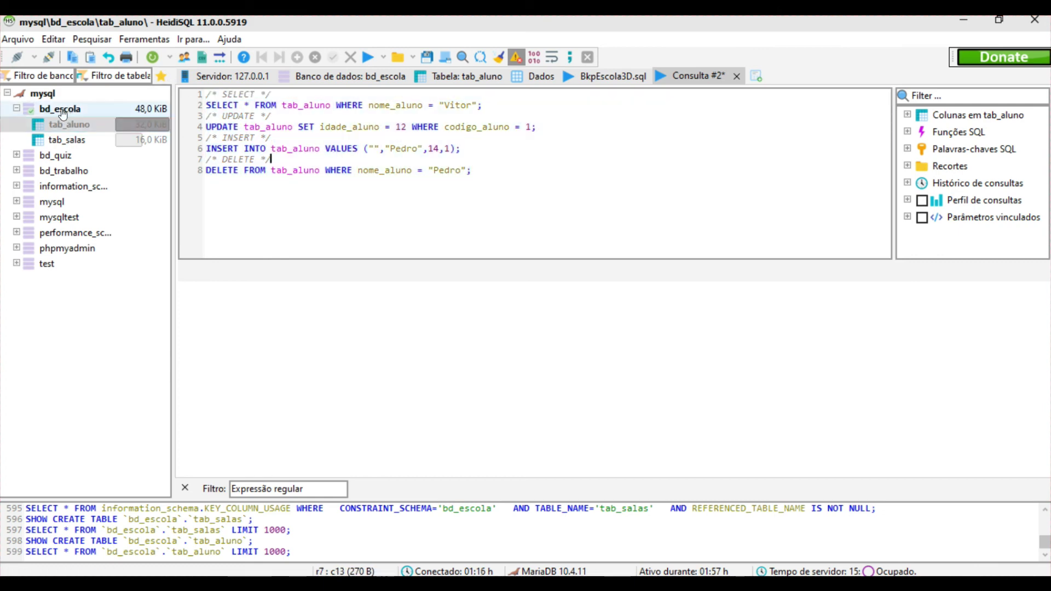
{"action": "right_click", "coordinate": [64, 110]}
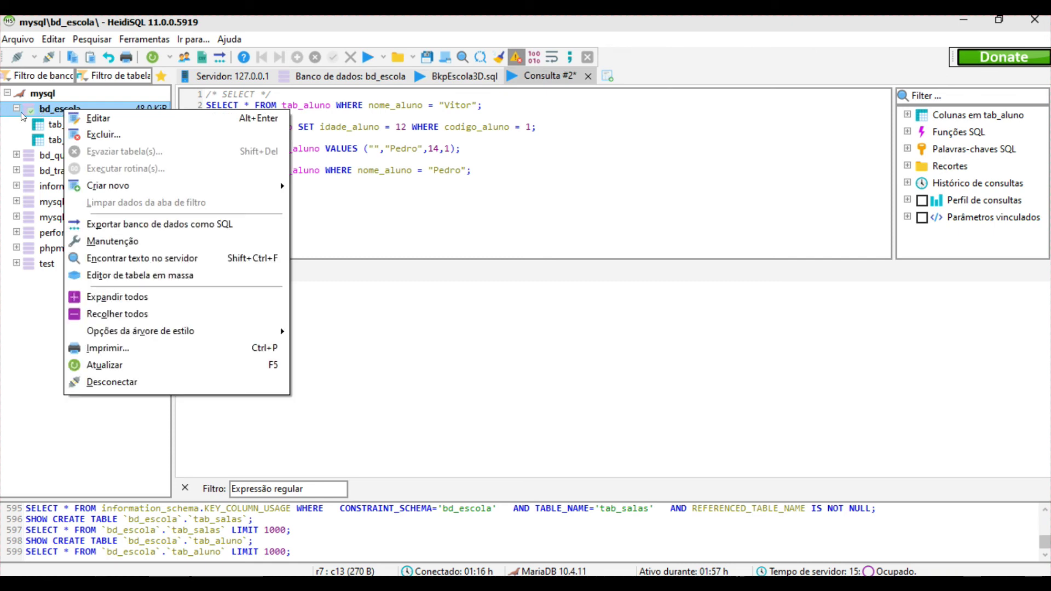
{"action": "left_click", "coordinate": [224, 229]}
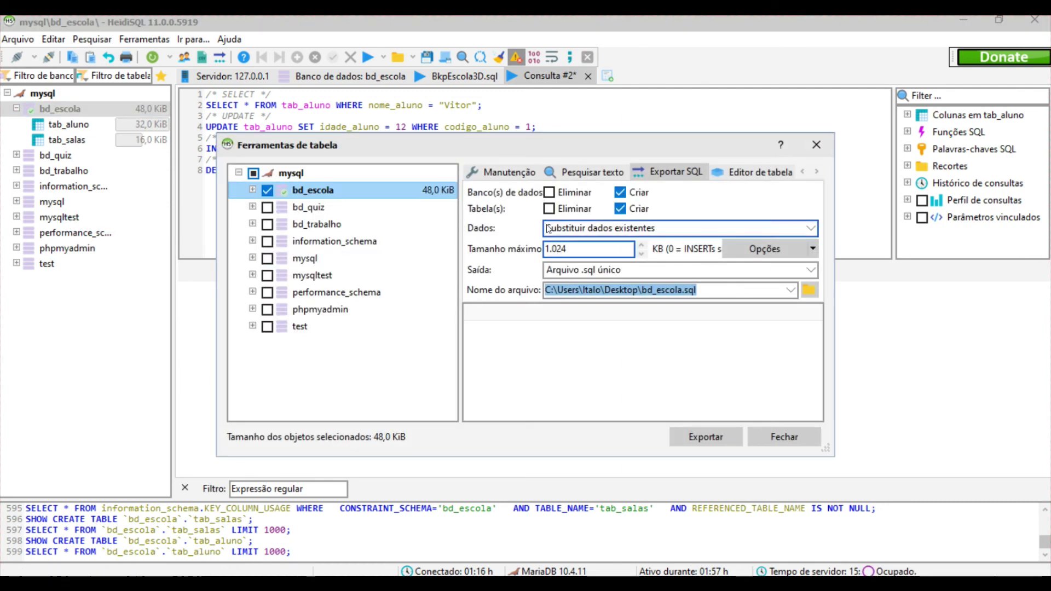
{"action": "left_click", "coordinate": [548, 192]}
{"action": "left_click", "coordinate": [549, 208]}
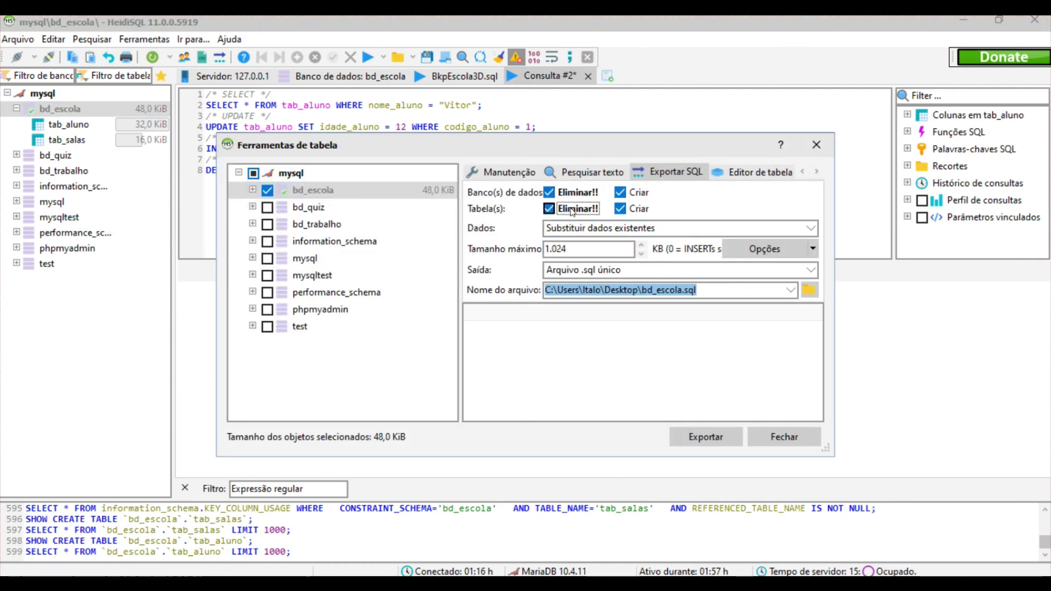
{"action": "left_click", "coordinate": [580, 227]}
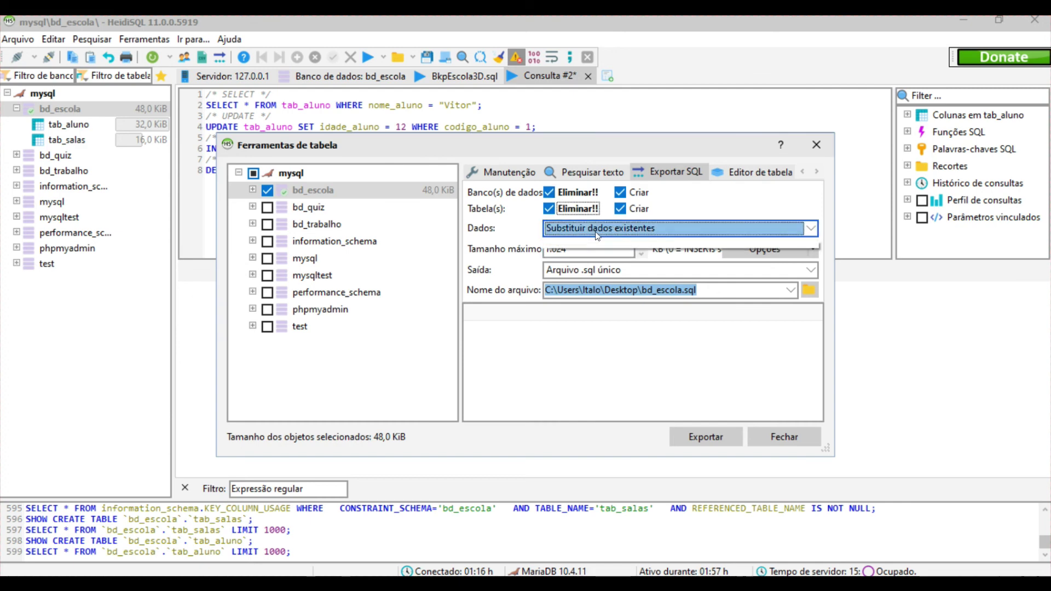
{"action": "left_click", "coordinate": [611, 291]}
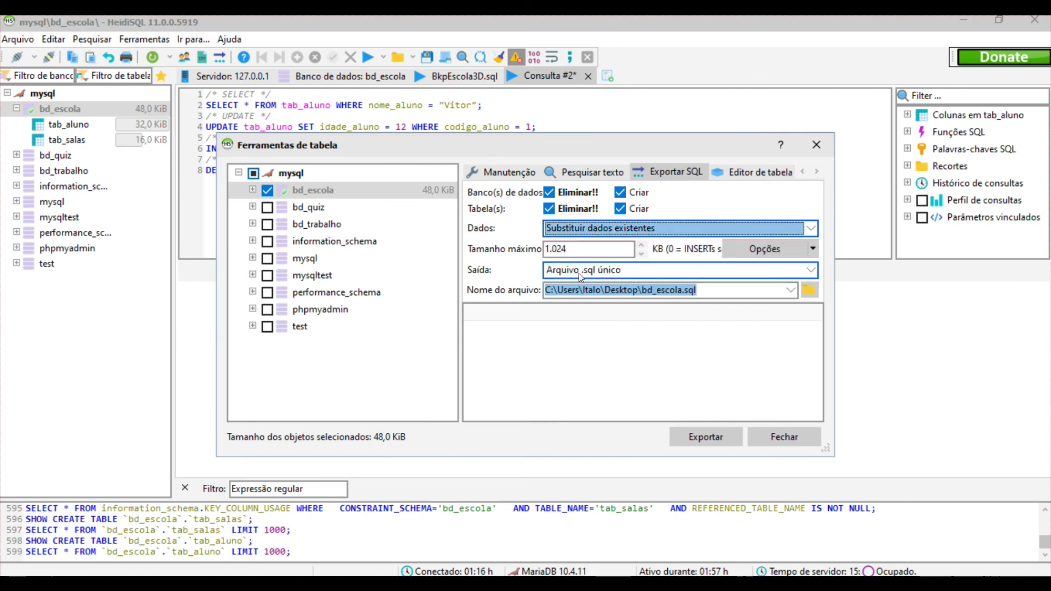
Step: Export the database to a single SQL file named bd_escola on the desktop and close the export dialog
{"action": "left_click", "coordinate": [807, 290]}
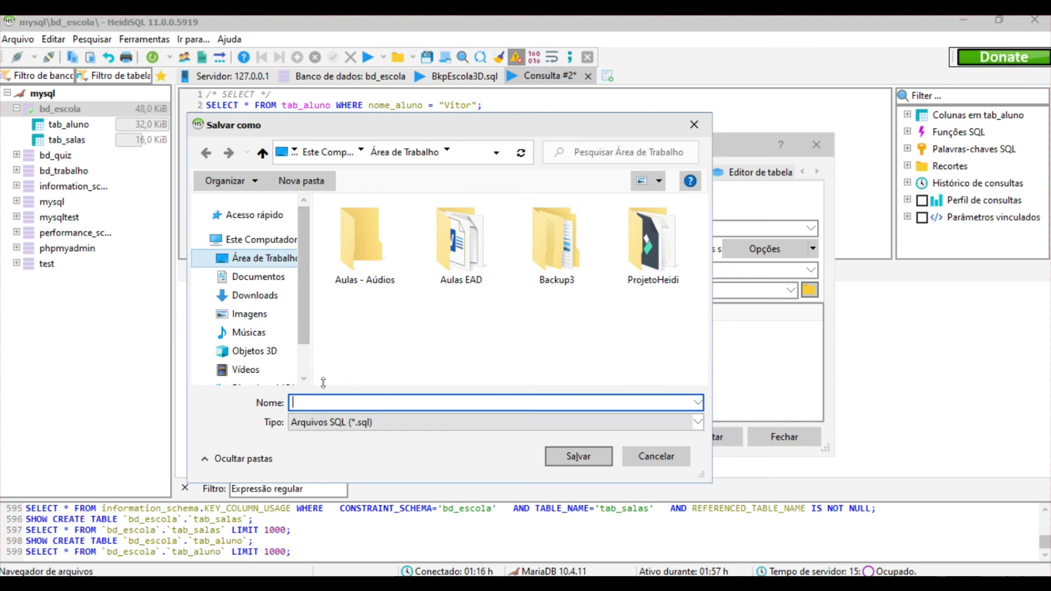
{"action": "type", "text": "banco"}
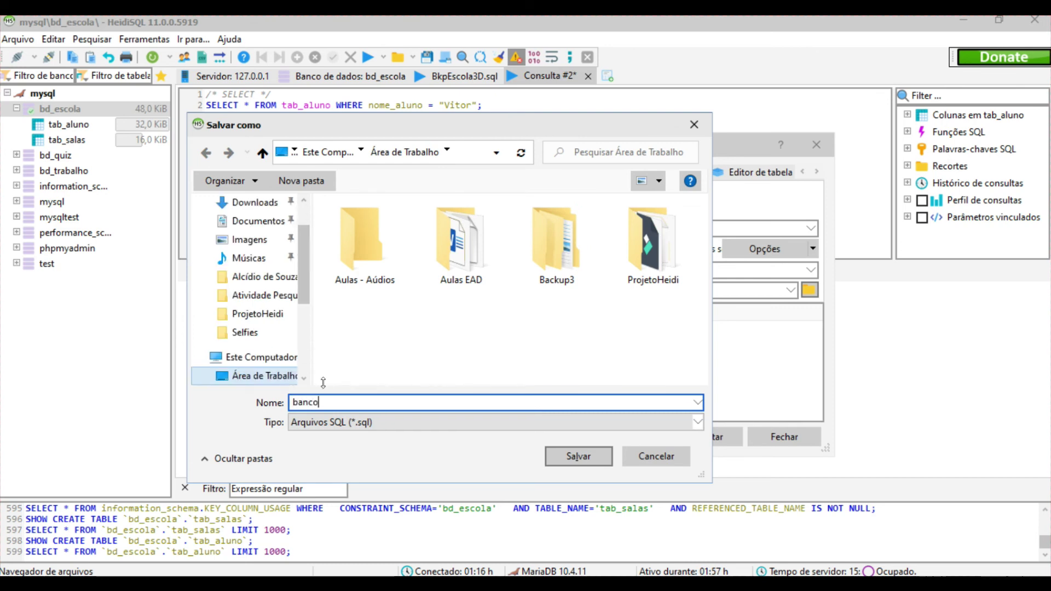
{"action": "key", "text": "BackSpace"}
{"action": "key", "text": "BackSpace"}
{"action": "key", "text": "BackSpace"}
{"action": "type", "text": "d"}
{"action": "scroll", "coordinate": [258, 274], "scroll_direction": "up", "scroll_amount": 2}
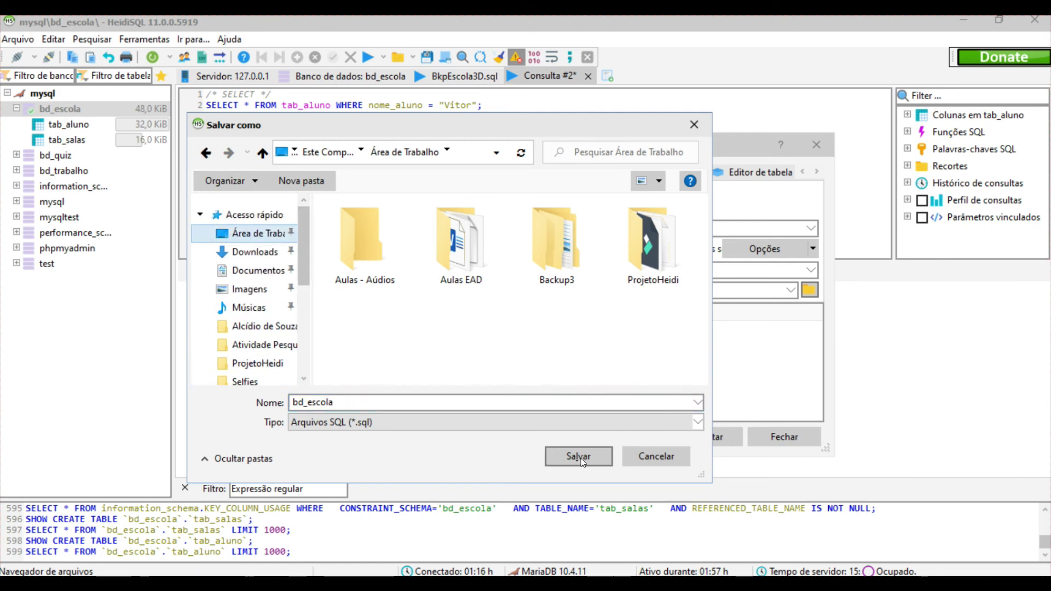
{"action": "left_click", "coordinate": [574, 450]}
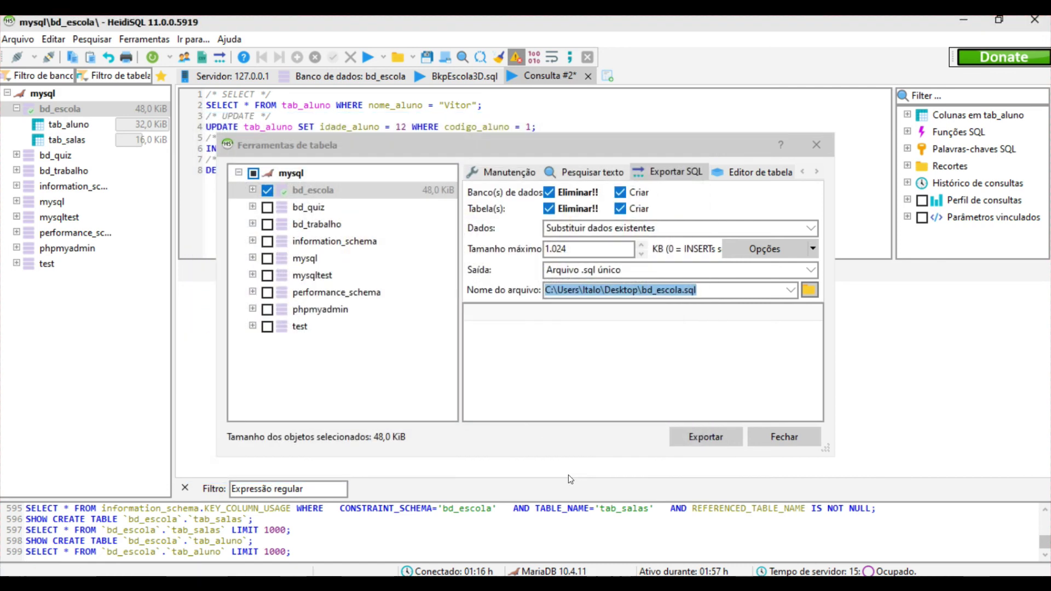
{"action": "left_click", "coordinate": [702, 436]}
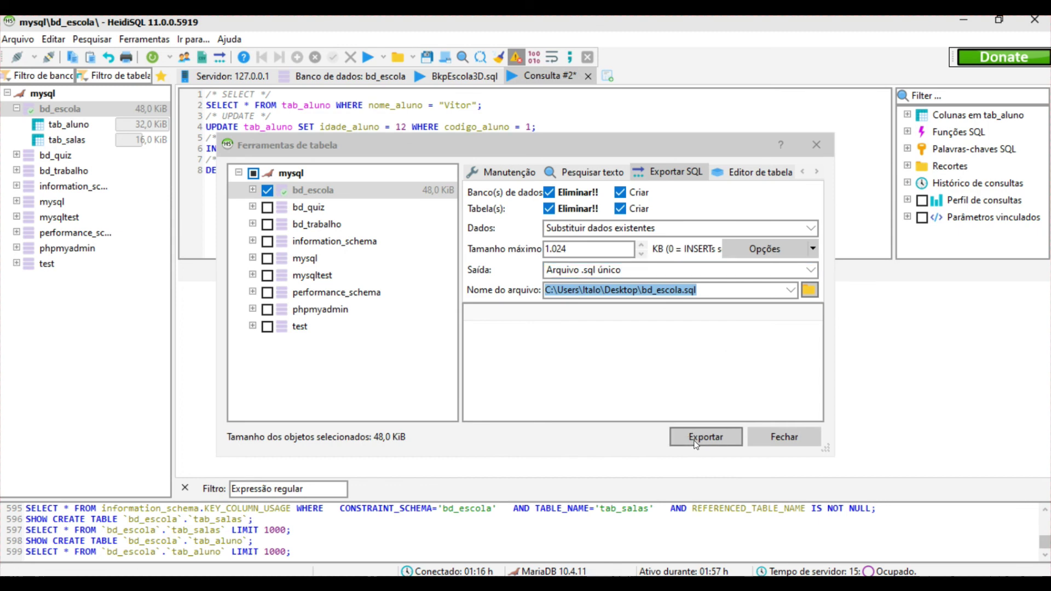
{"action": "left_click", "coordinate": [788, 437]}
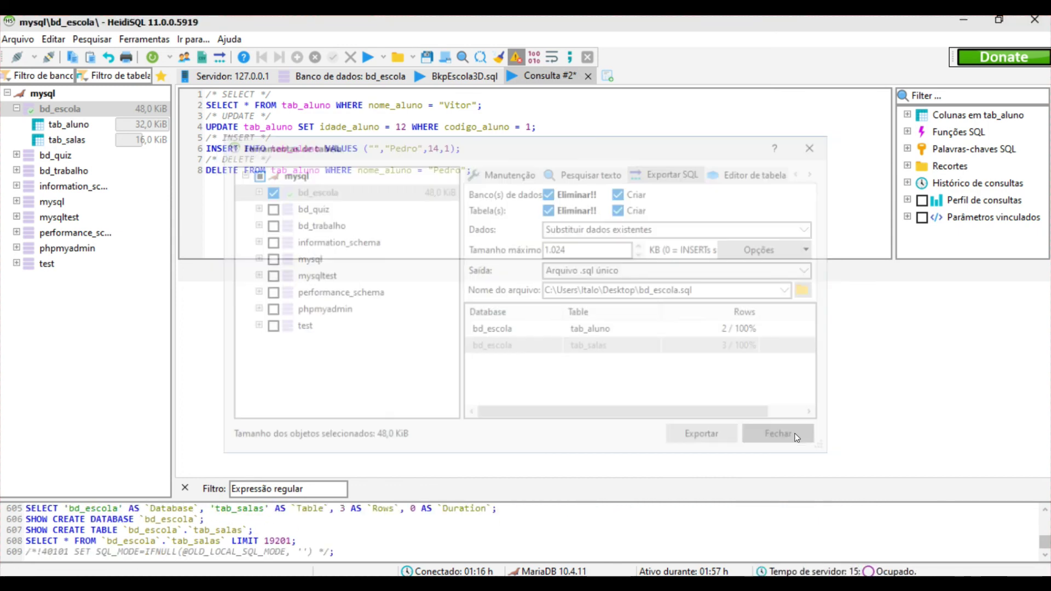
Step: Delete the bd_escola database from the server and confirm its removal
{"action": "left_click", "coordinate": [356, 158]}
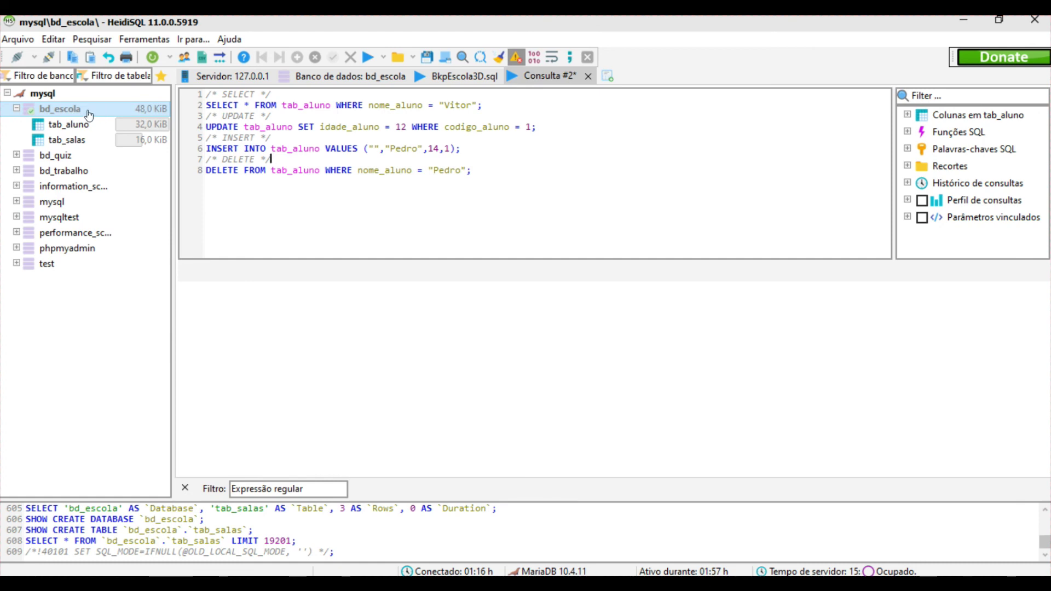
{"action": "left_click", "coordinate": [314, 170]}
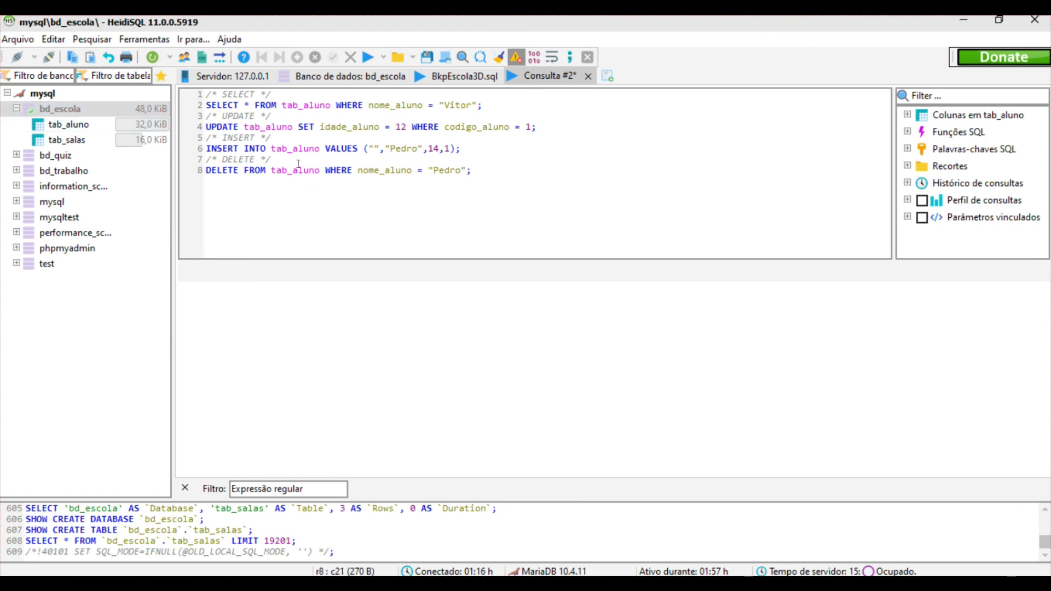
{"action": "right_click", "coordinate": [108, 113]}
{"action": "left_click", "coordinate": [146, 137]}
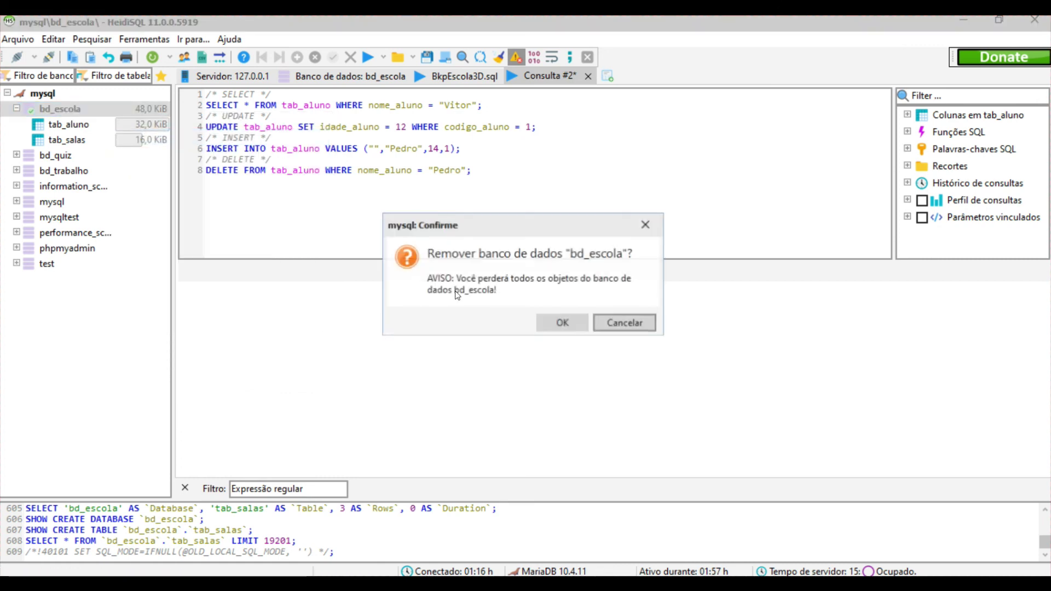
{"action": "left_click", "coordinate": [554, 321]}
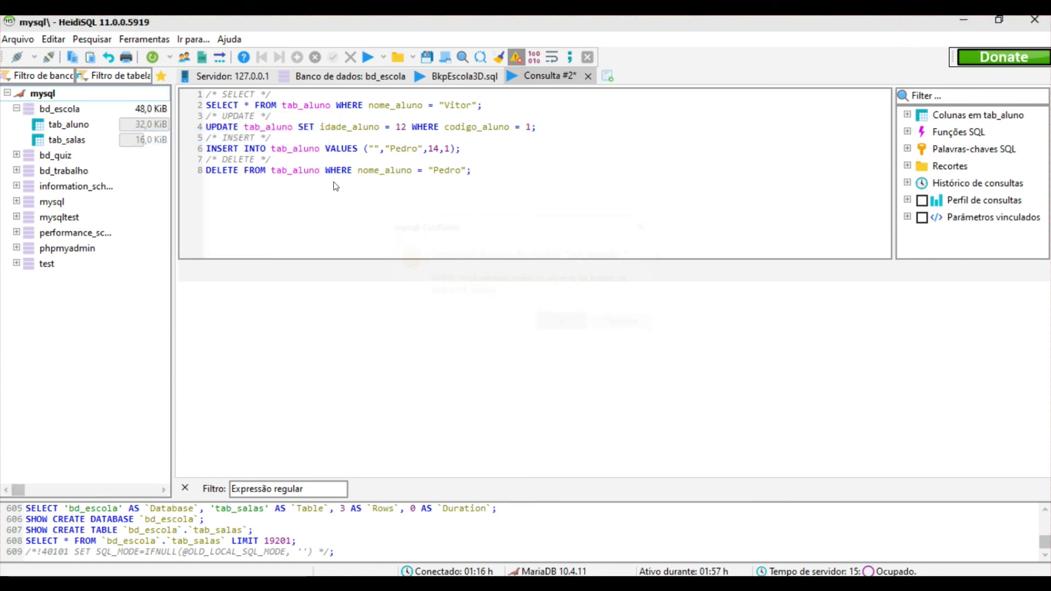
Step: Load the bd_escola.sql file from the desktop into a new query tab
{"action": "left_click", "coordinate": [11, 40]}
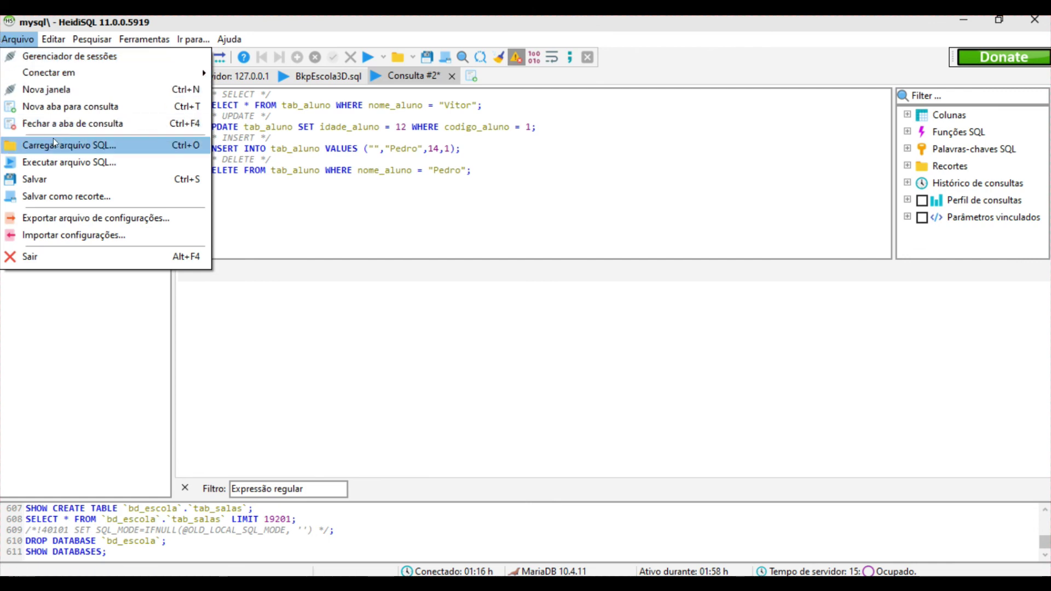
{"action": "left_click", "coordinate": [53, 142]}
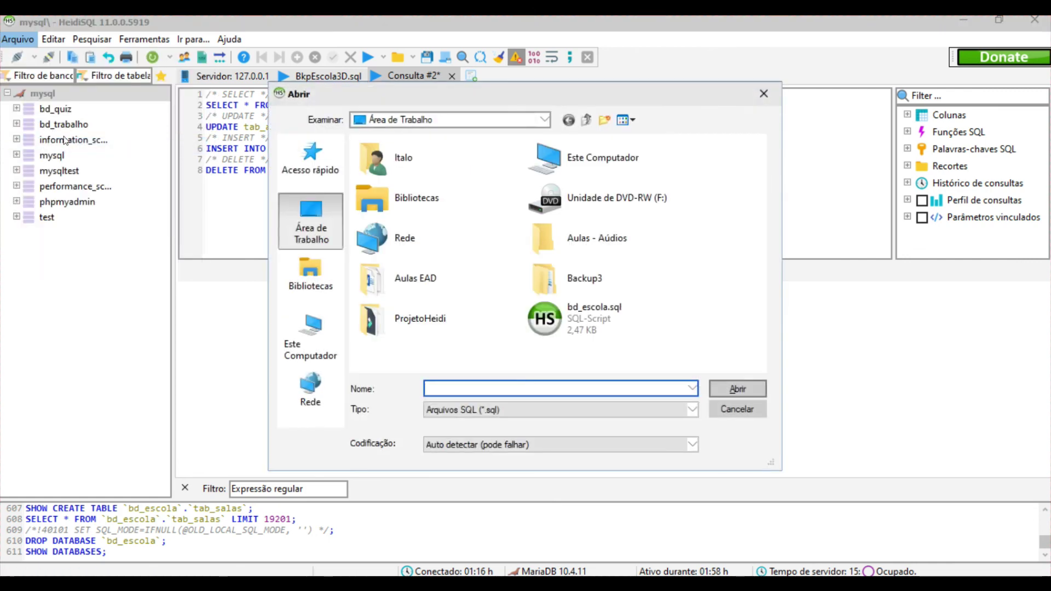
{"action": "left_click", "coordinate": [594, 329]}
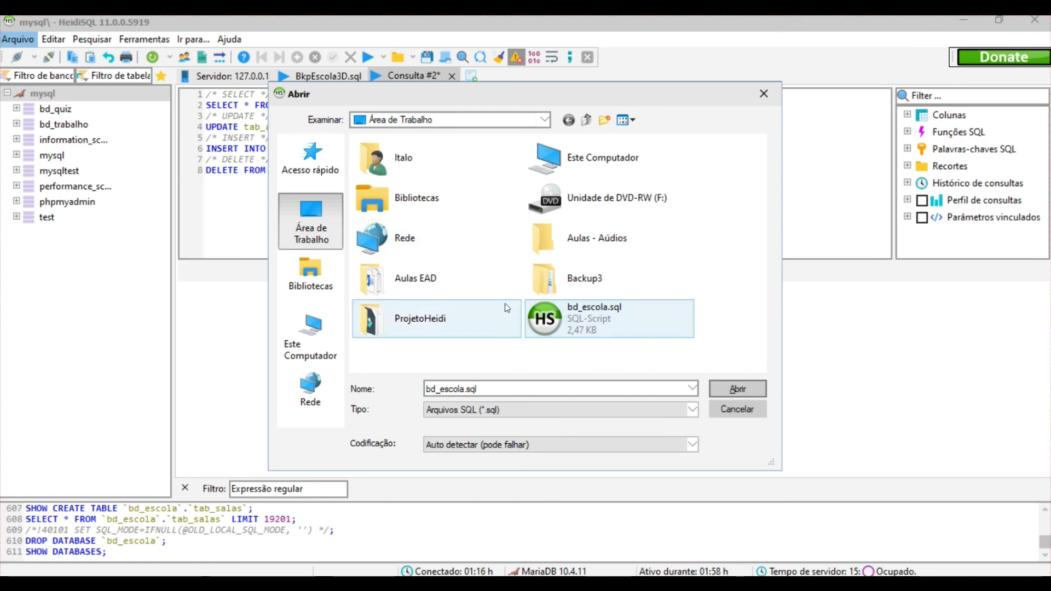
{"action": "left_click", "coordinate": [737, 388]}
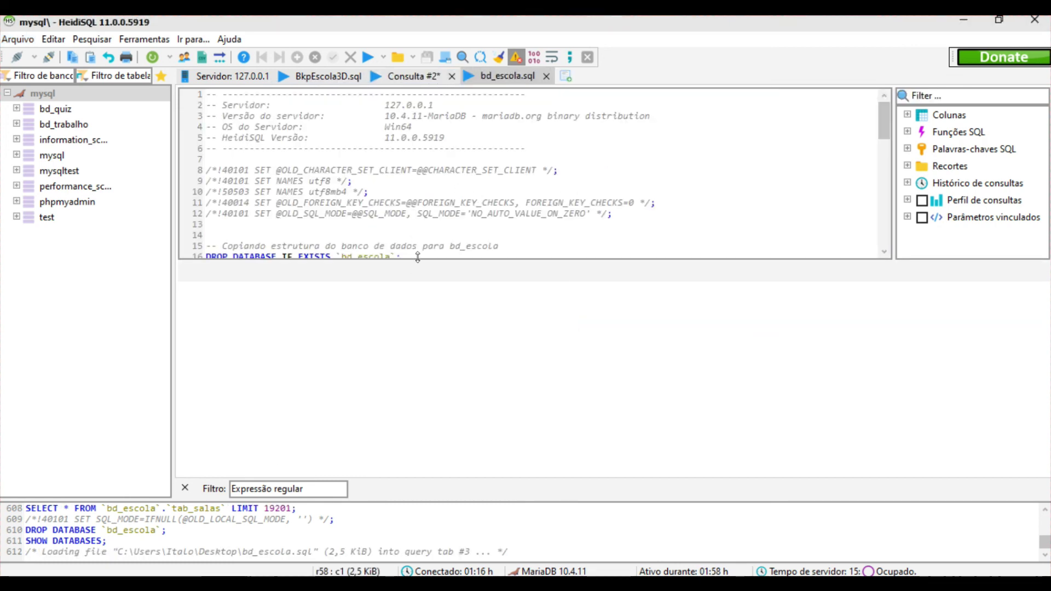
Step: Enlarge the SQL editor area and look through the loaded bd_escola.sql script
{"action": "left_click_drag", "start_coordinate": [418, 257], "coordinate": [405, 473]}
{"action": "left_click", "coordinate": [420, 221]}
{"action": "scroll", "coordinate": [420, 221], "scroll_direction": "down", "scroll_amount": 6}
{"action": "scroll", "coordinate": [420, 221], "scroll_direction": "up", "scroll_amount": 6}
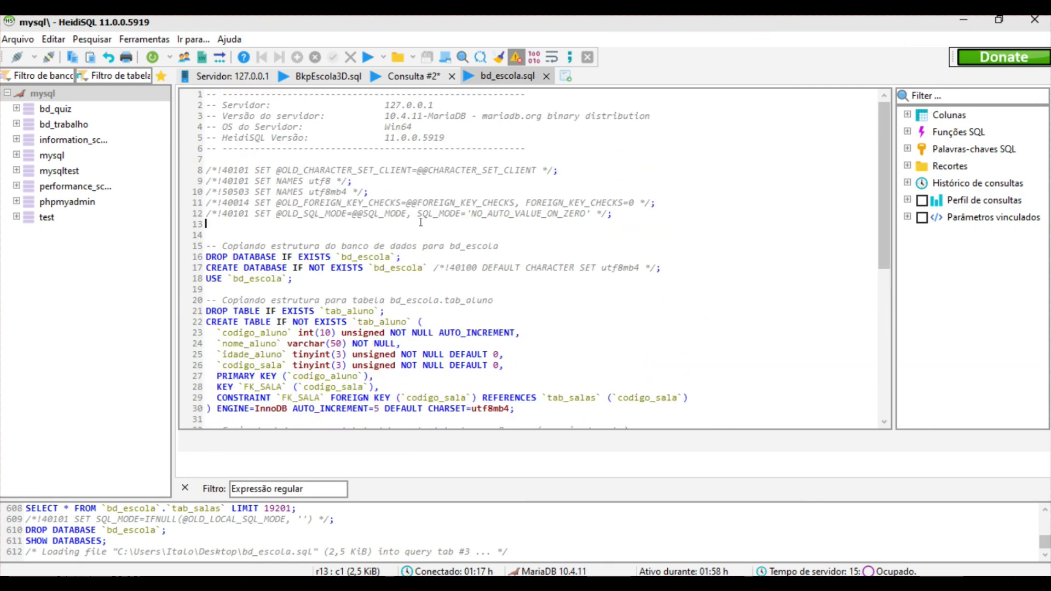
{"action": "scroll", "coordinate": [420, 222], "scroll_direction": "down", "scroll_amount": 9}
{"action": "scroll", "coordinate": [422, 317], "scroll_direction": "up", "scroll_amount": 1}
Step: Create a new database named bd_escola on the mysql server with the utf8mb4_general_ci collation
{"action": "left_click", "coordinate": [43, 94]}
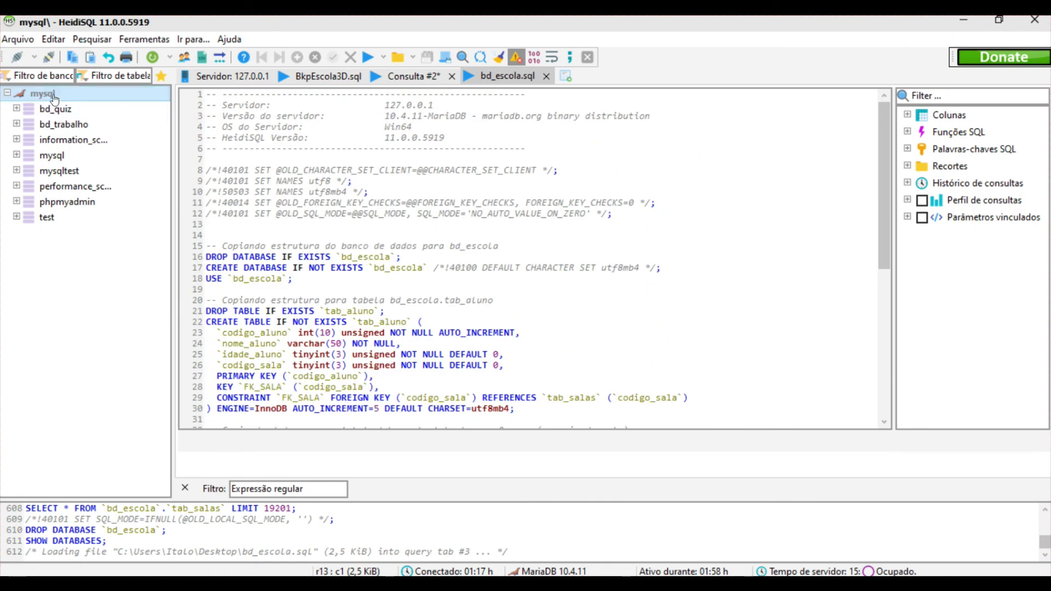
{"action": "right_click", "coordinate": [55, 95]}
{"action": "mouse_move", "coordinate": [164, 171]}
{"action": "left_click", "coordinate": [329, 173]}
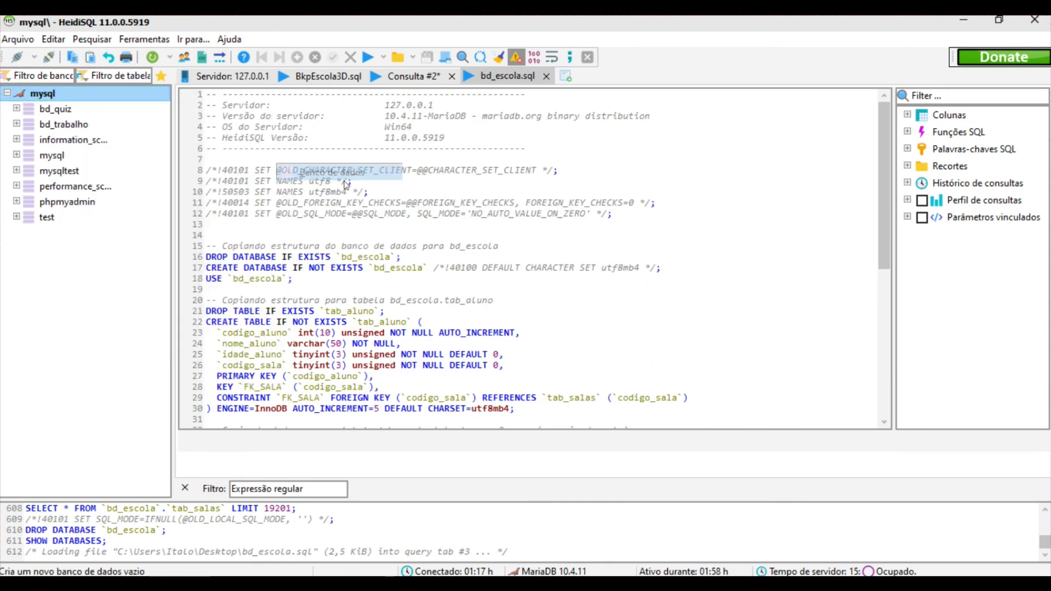
{"action": "type", "text": "bd_escola"}
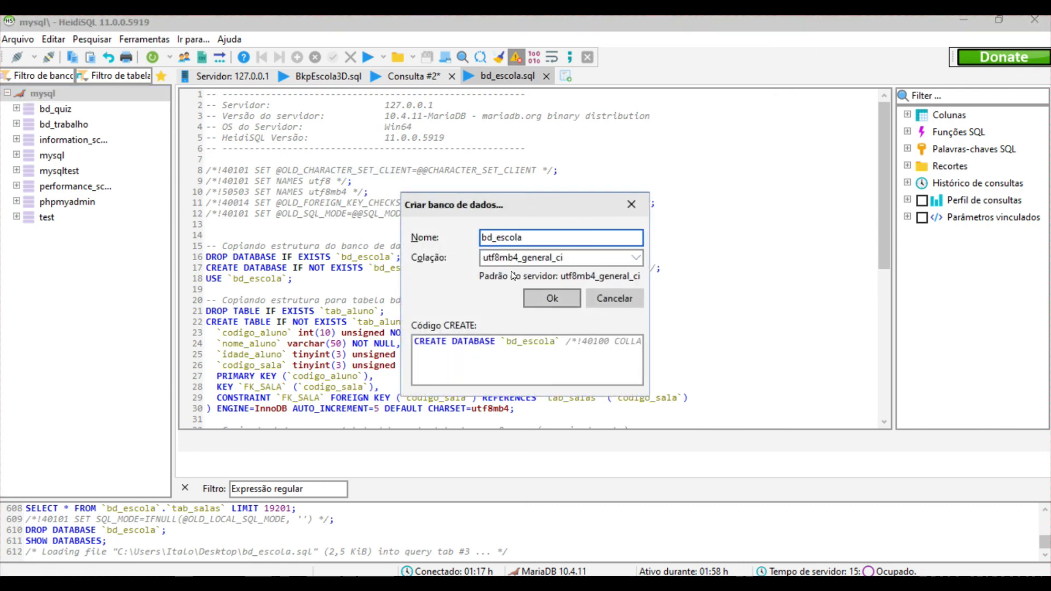
{"action": "left_click", "coordinate": [552, 298]}
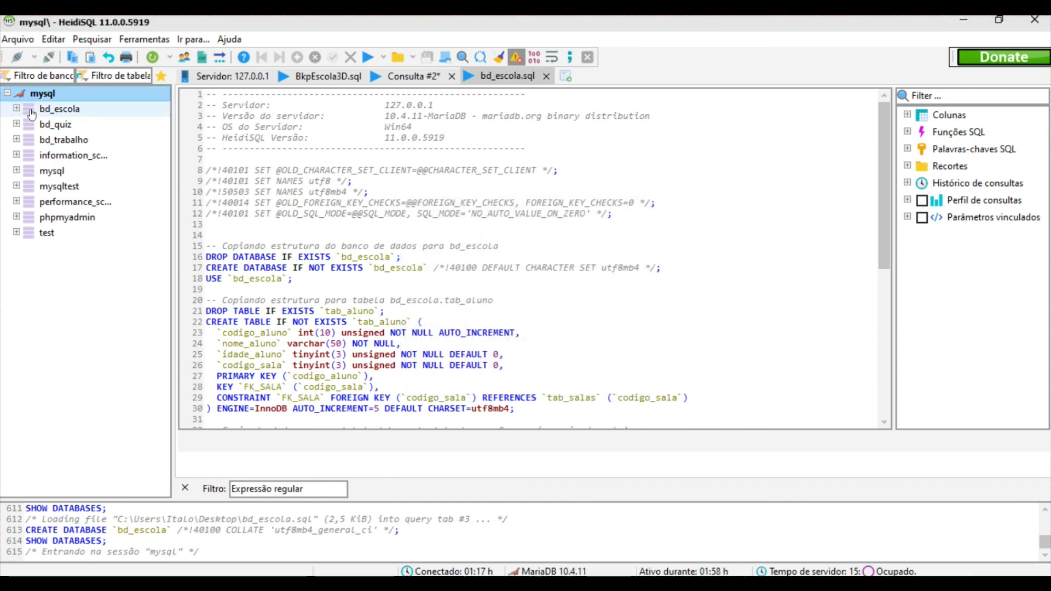
Step: Make bd_escola the active database, run the entire loaded script to restore its tables and data, and dismiss the alert
{"action": "left_click", "coordinate": [49, 109]}
{"action": "left_click", "coordinate": [525, 332]}
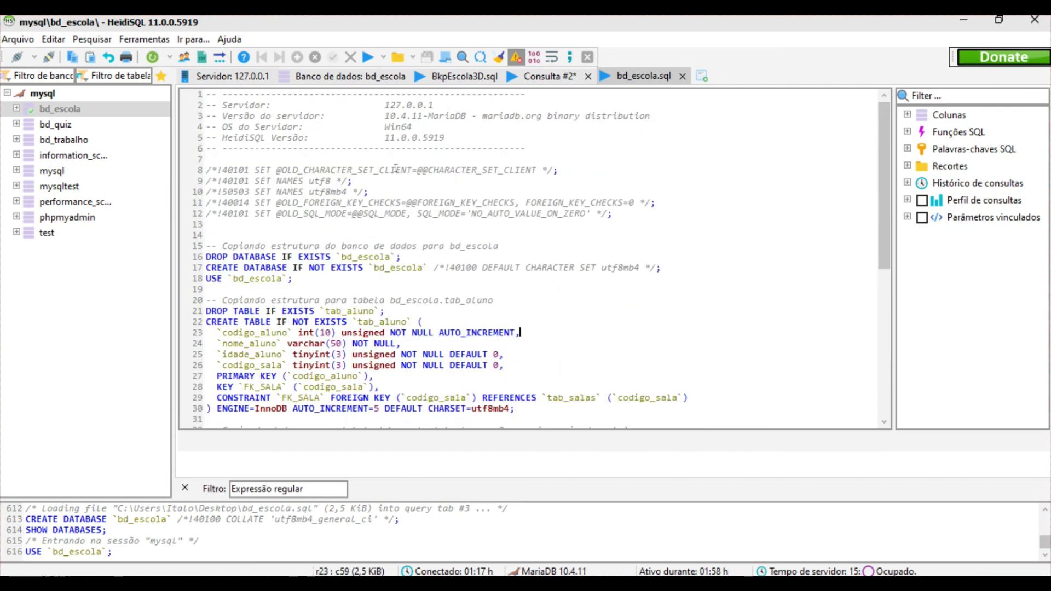
{"action": "left_click_drag", "start_coordinate": [327, 181], "coordinate": [421, 408]}
{"action": "left_click", "coordinate": [351, 310]}
{"action": "left_click", "coordinate": [411, 267]}
{"action": "left_click_drag", "start_coordinate": [352, 180], "coordinate": [490, 358]}
{"action": "left_click", "coordinate": [465, 169]}
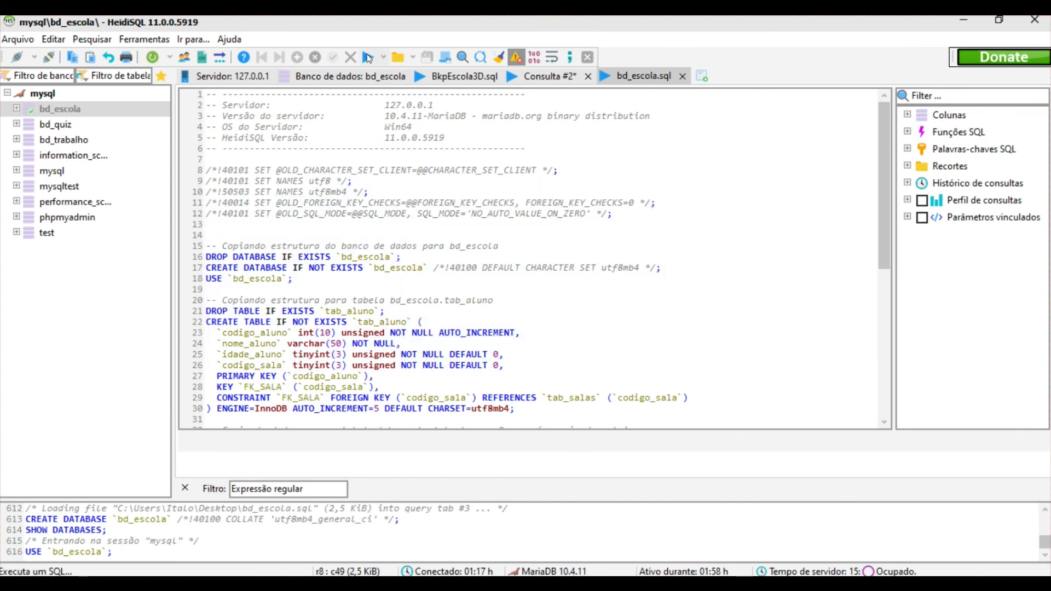
{"action": "left_click", "coordinate": [374, 191]}
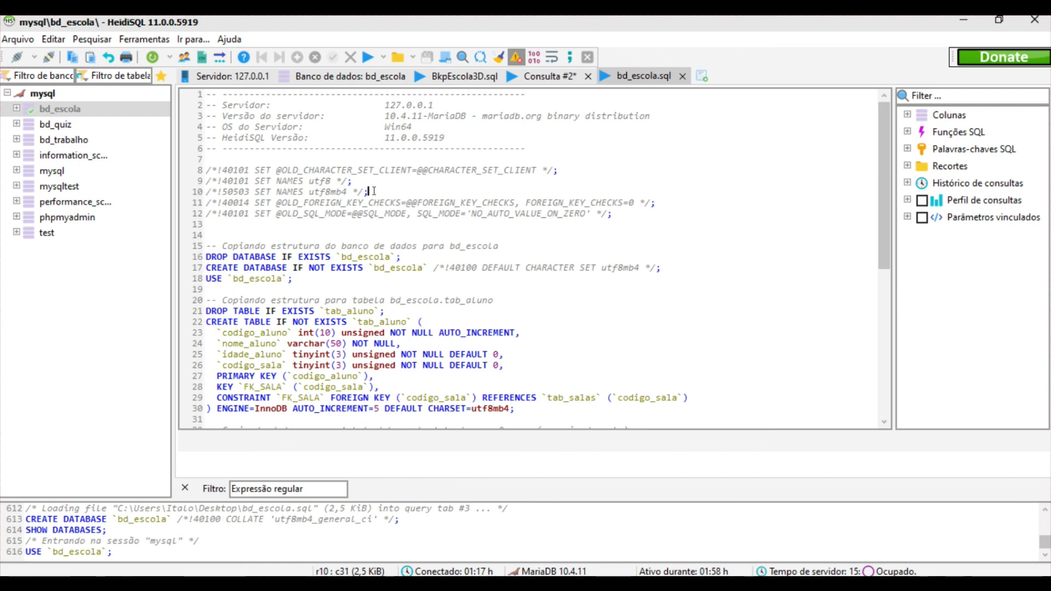
{"action": "key", "text": "F9"}
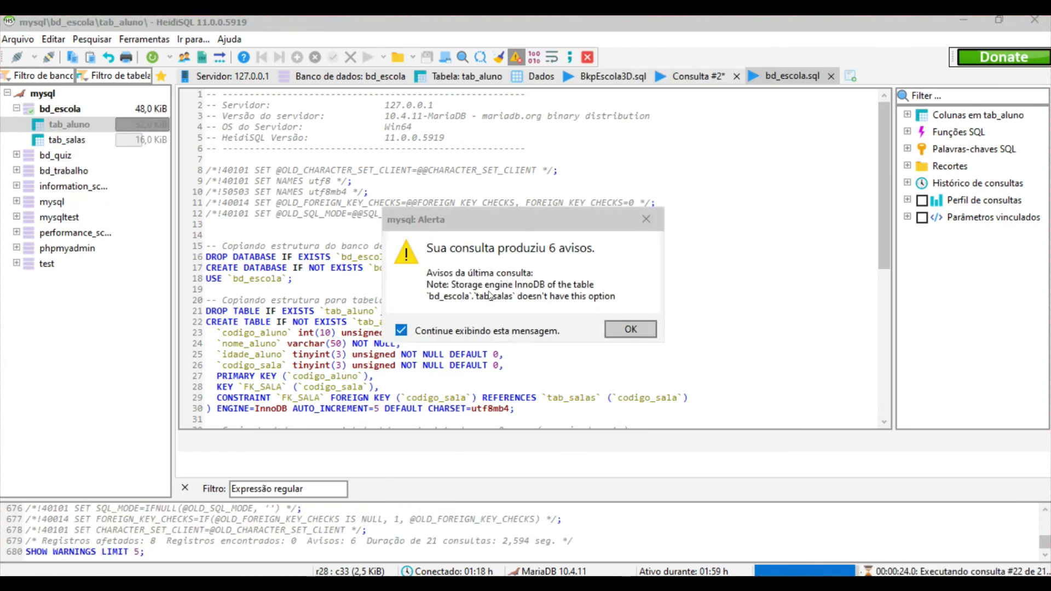
{"action": "left_click", "coordinate": [629, 329]}
Step: Skim the executed script and refresh the server's database tree
{"action": "left_click", "coordinate": [485, 233]}
{"action": "scroll", "coordinate": [485, 233], "scroll_direction": "down", "scroll_amount": 6}
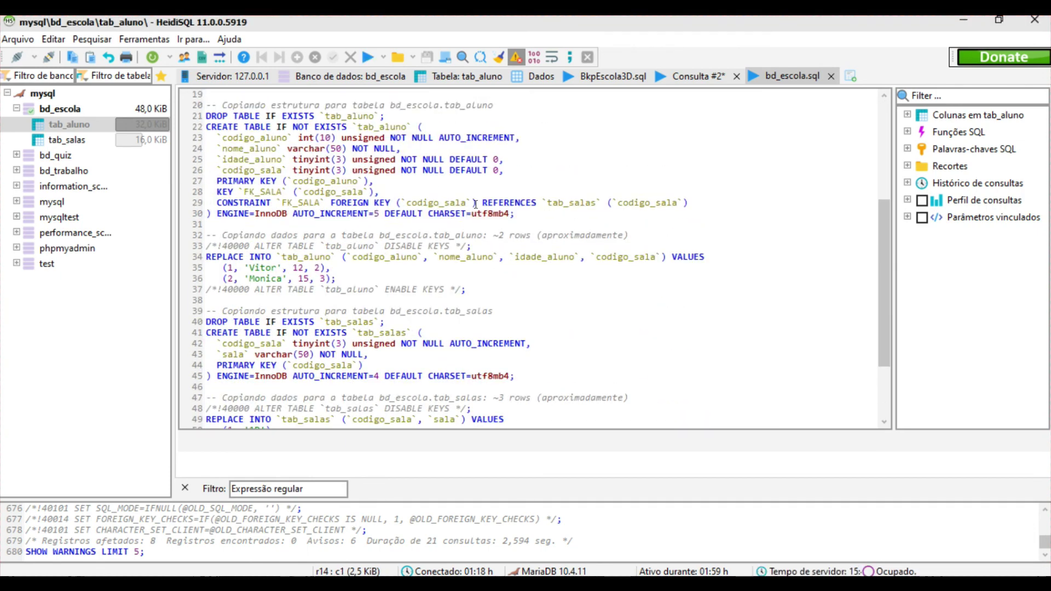
{"action": "scroll", "coordinate": [485, 233], "scroll_direction": "up", "scroll_amount": 6}
{"action": "right_click", "coordinate": [82, 304]}
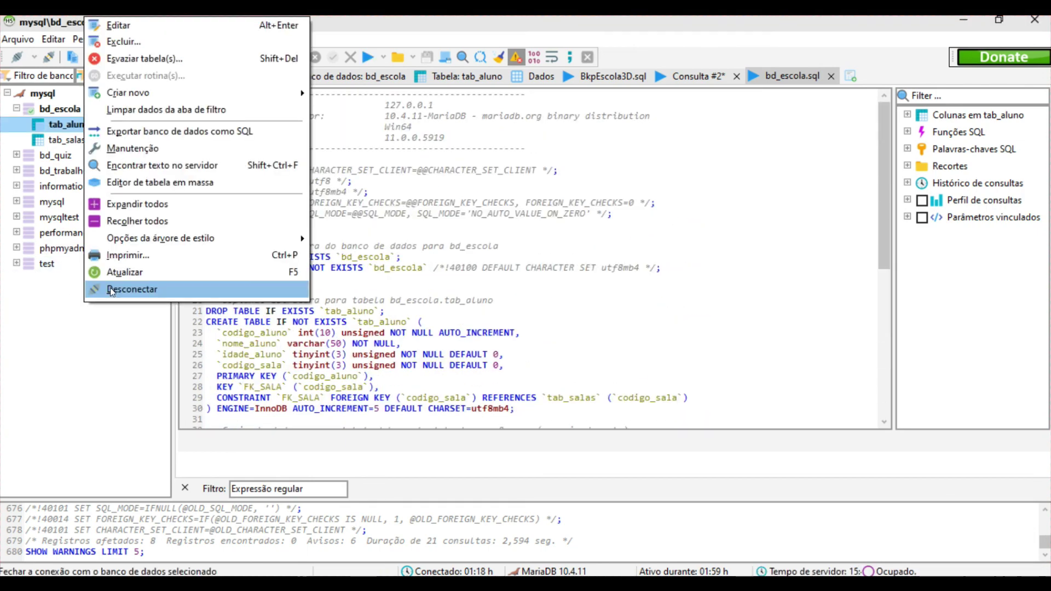
{"action": "left_click", "coordinate": [126, 272]}
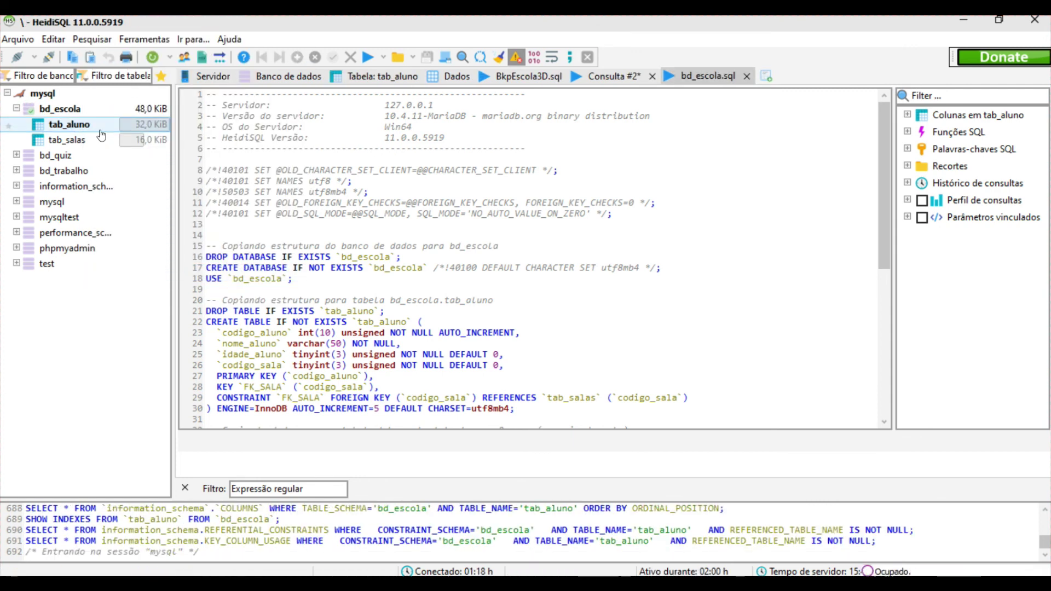
Step: Check the restored tables by viewing the records of tab_aluno
{"action": "left_click", "coordinate": [95, 140]}
{"action": "left_click", "coordinate": [610, 76]}
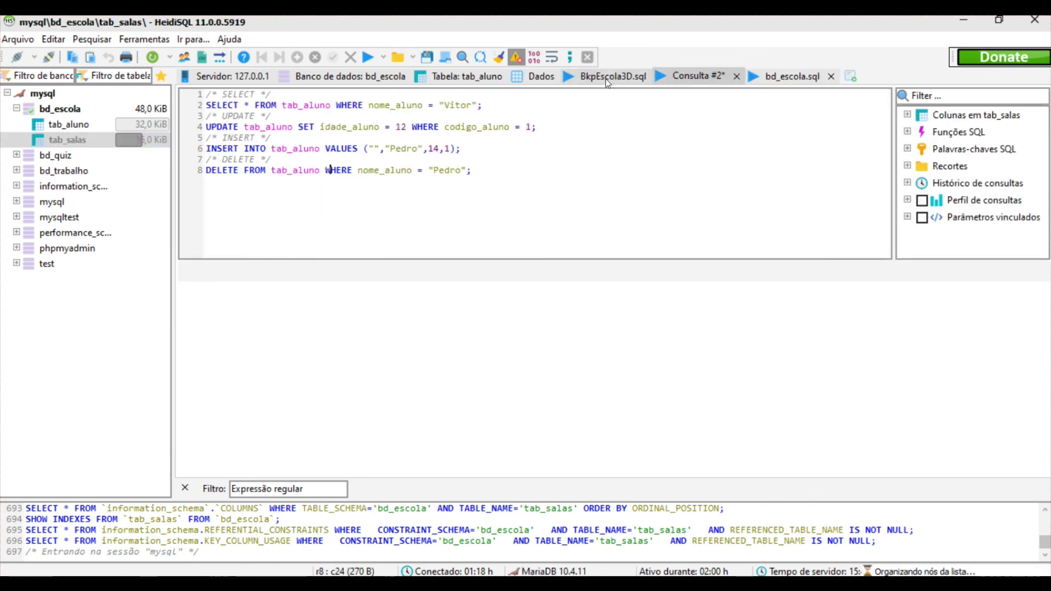
{"action": "left_click", "coordinate": [542, 76]}
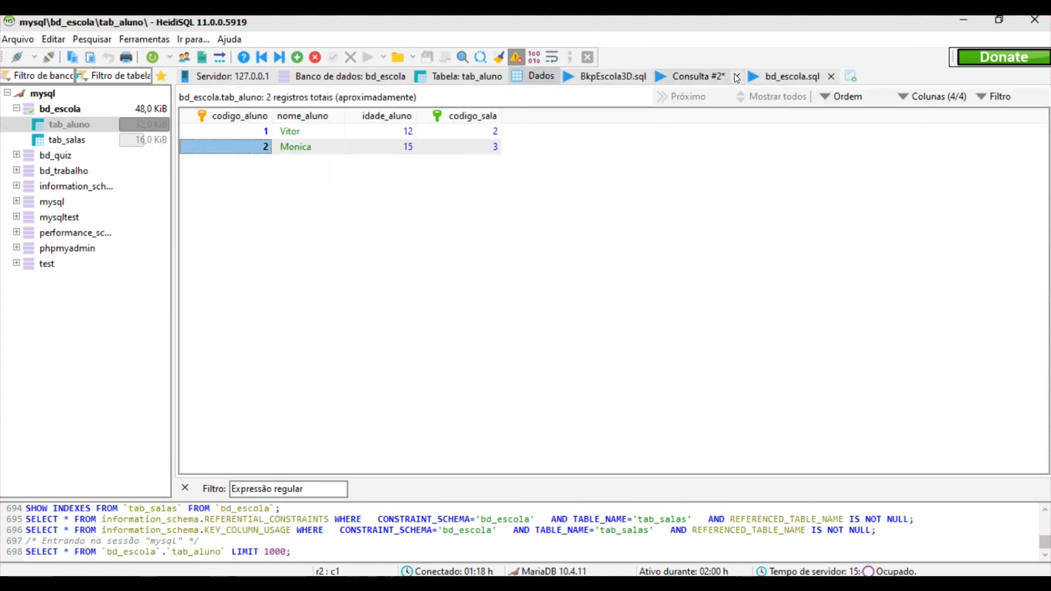
Step: Close the Consulta #2 query and return to the tab_aluno records
{"action": "left_click", "coordinate": [736, 77]}
{"action": "left_click", "coordinate": [607, 317]}
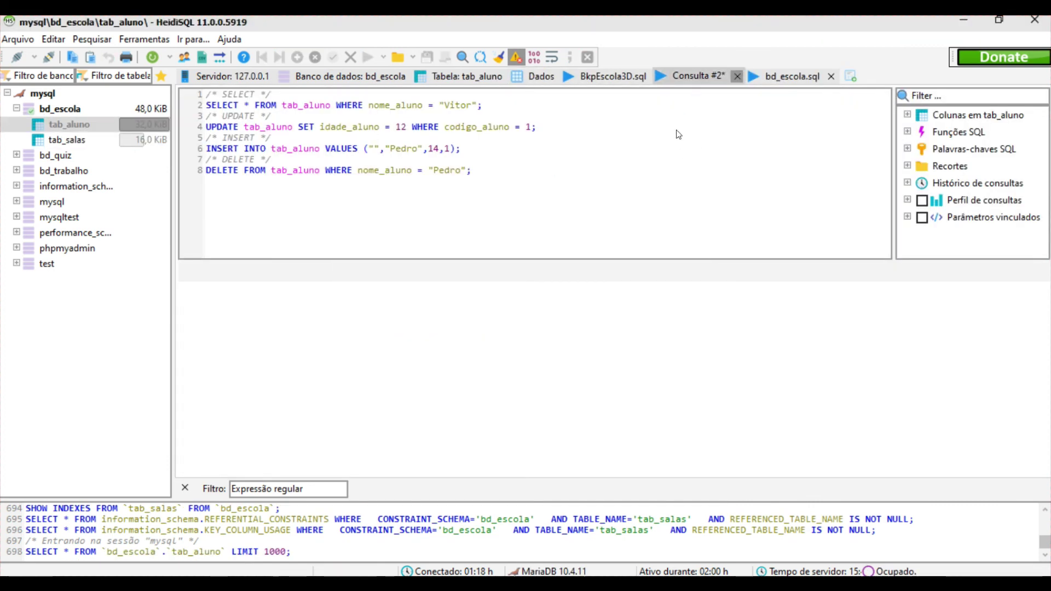
{"action": "left_click", "coordinate": [527, 81]}
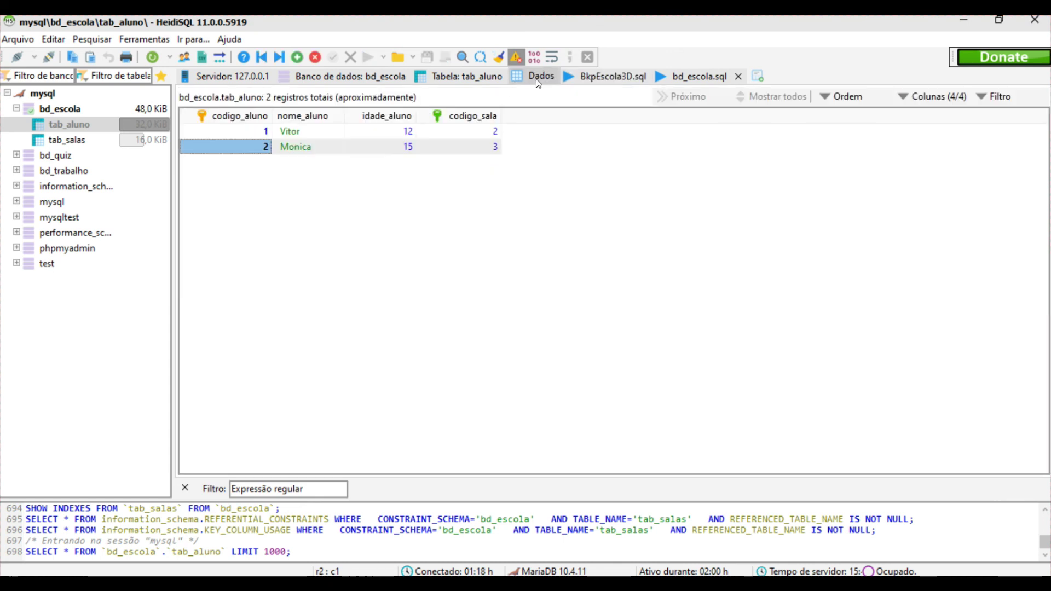